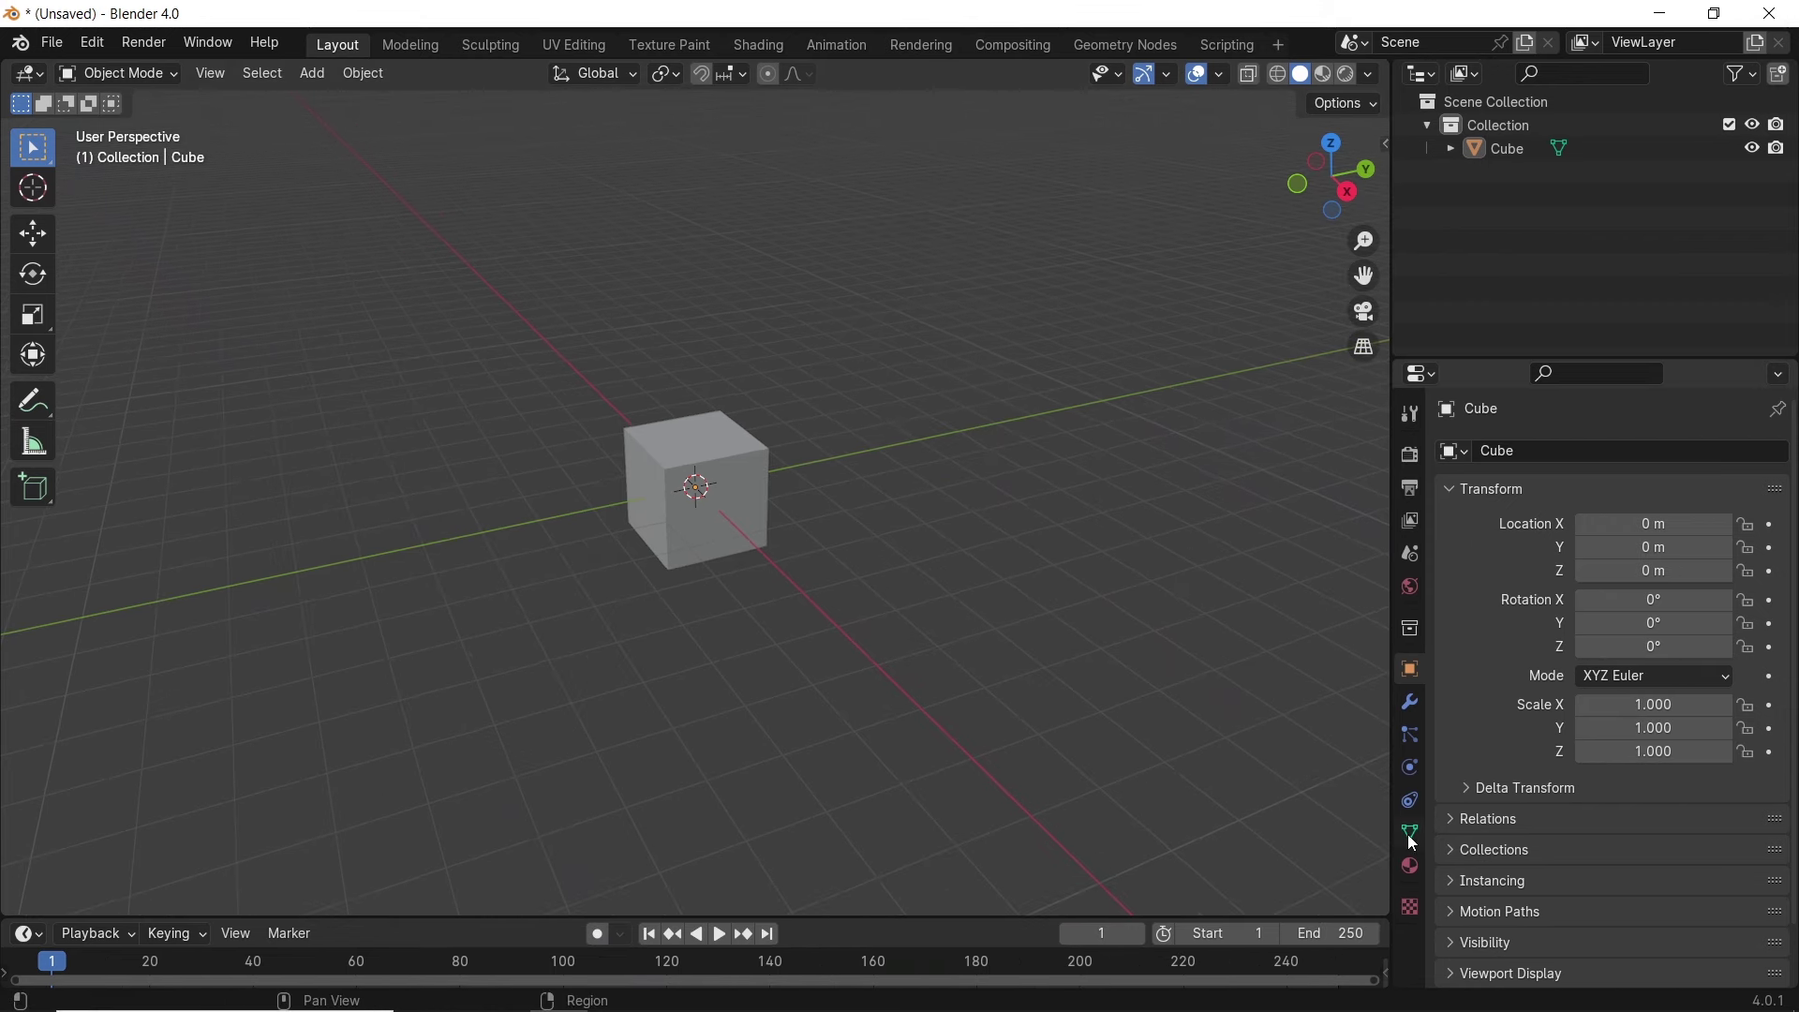
# - Select the cube and add Basis and Key 1 shape keys, leaving Key 1 at 0.000
pyautogui.click(1409, 835)
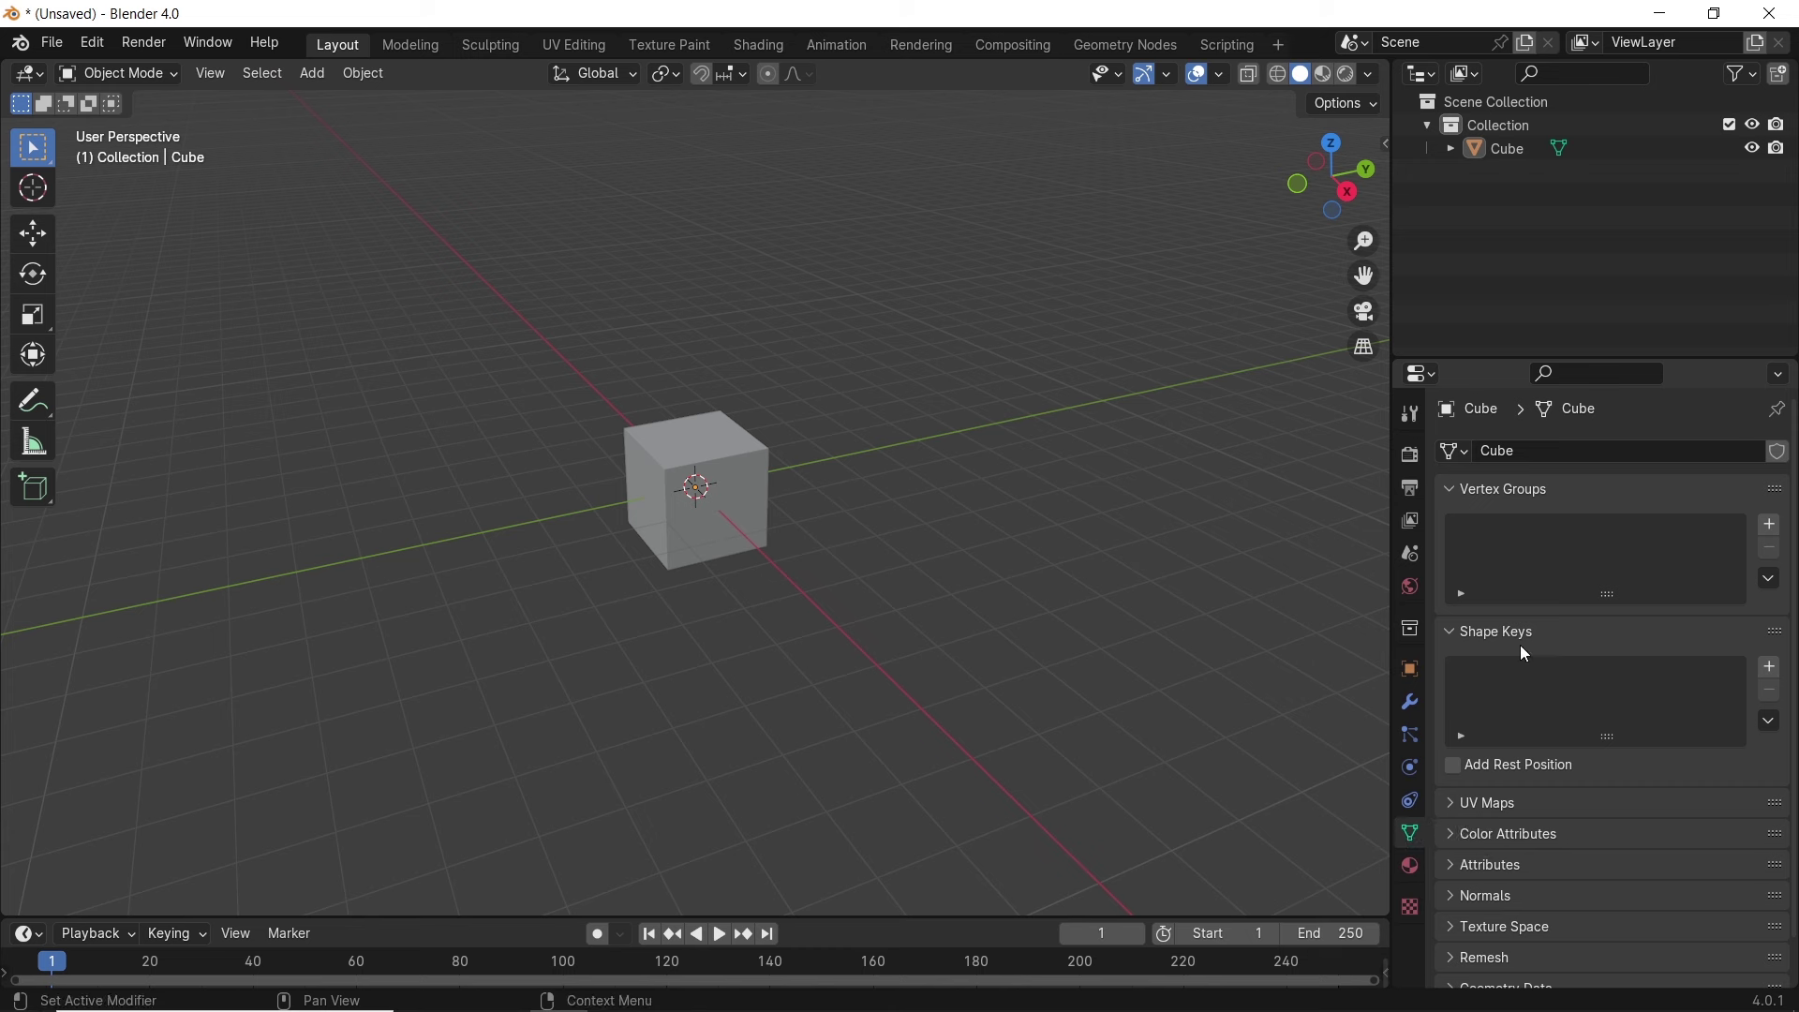
pyautogui.click(721, 470)
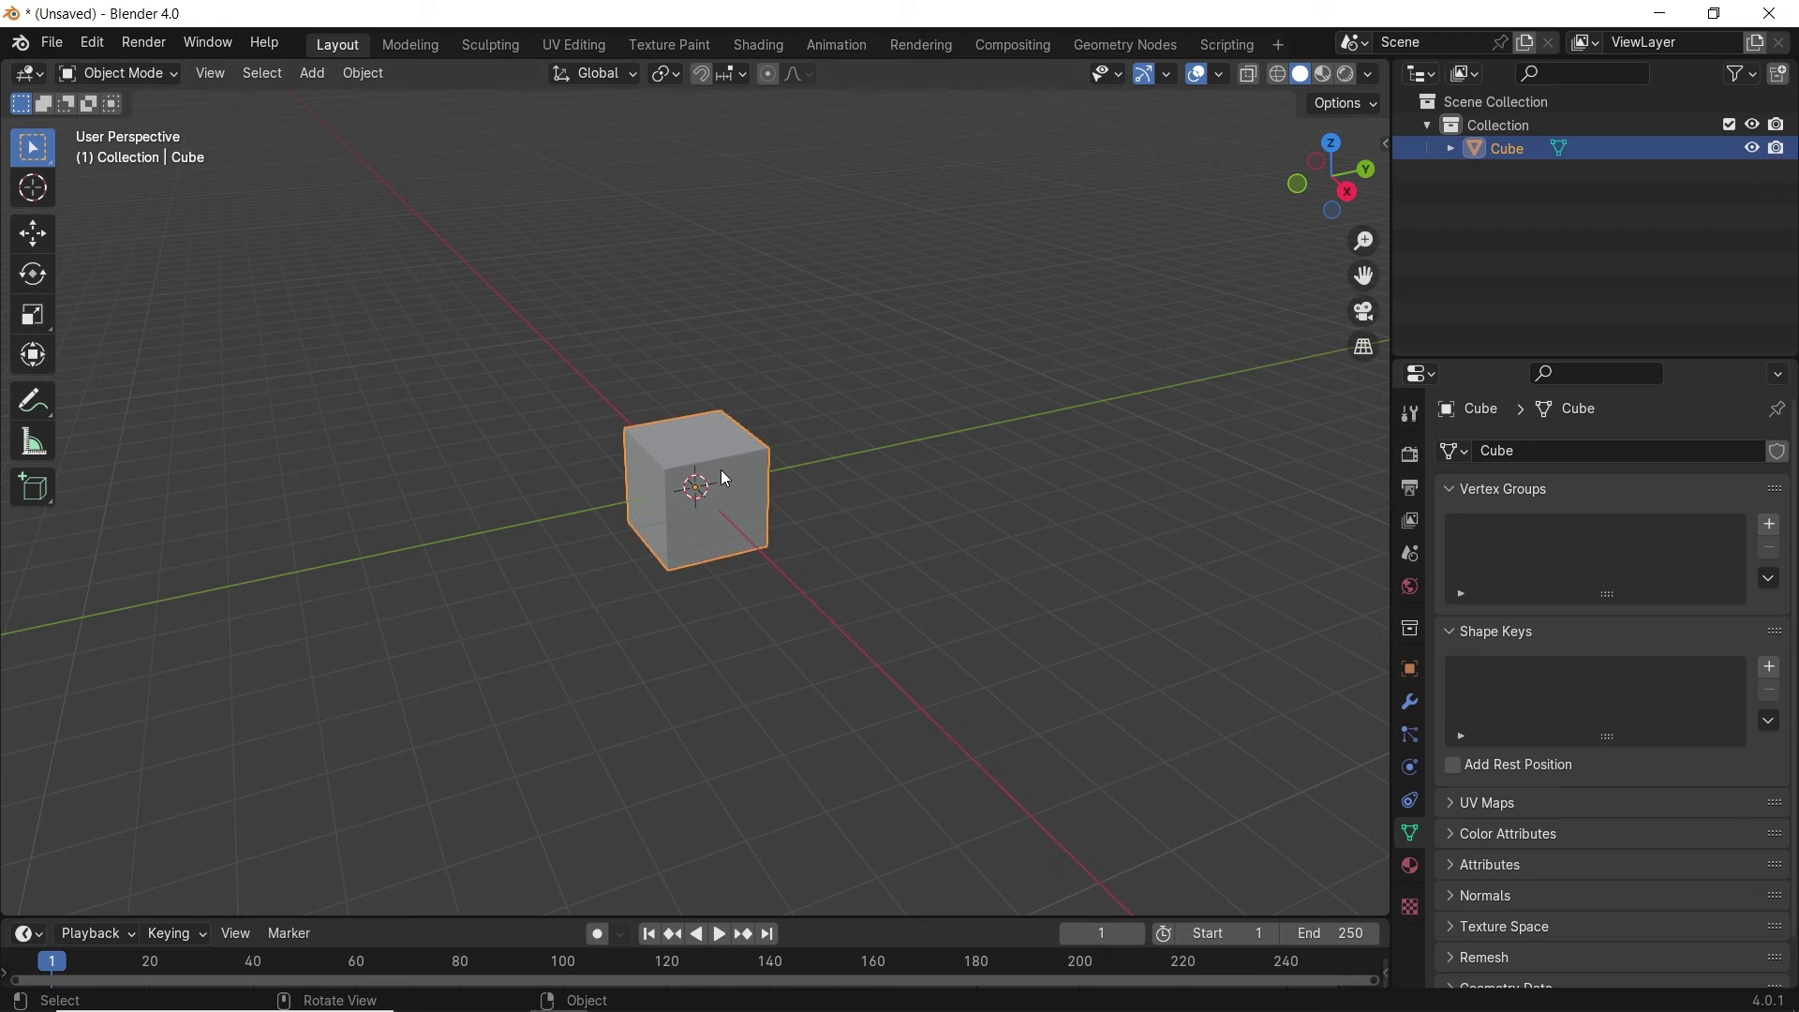
pyautogui.scroll(8, 723, 469)
pyautogui.scroll(-6, 771, 475)
pyautogui.moveTo(770, 475); pyautogui.dragTo(660, 554, button='middle')
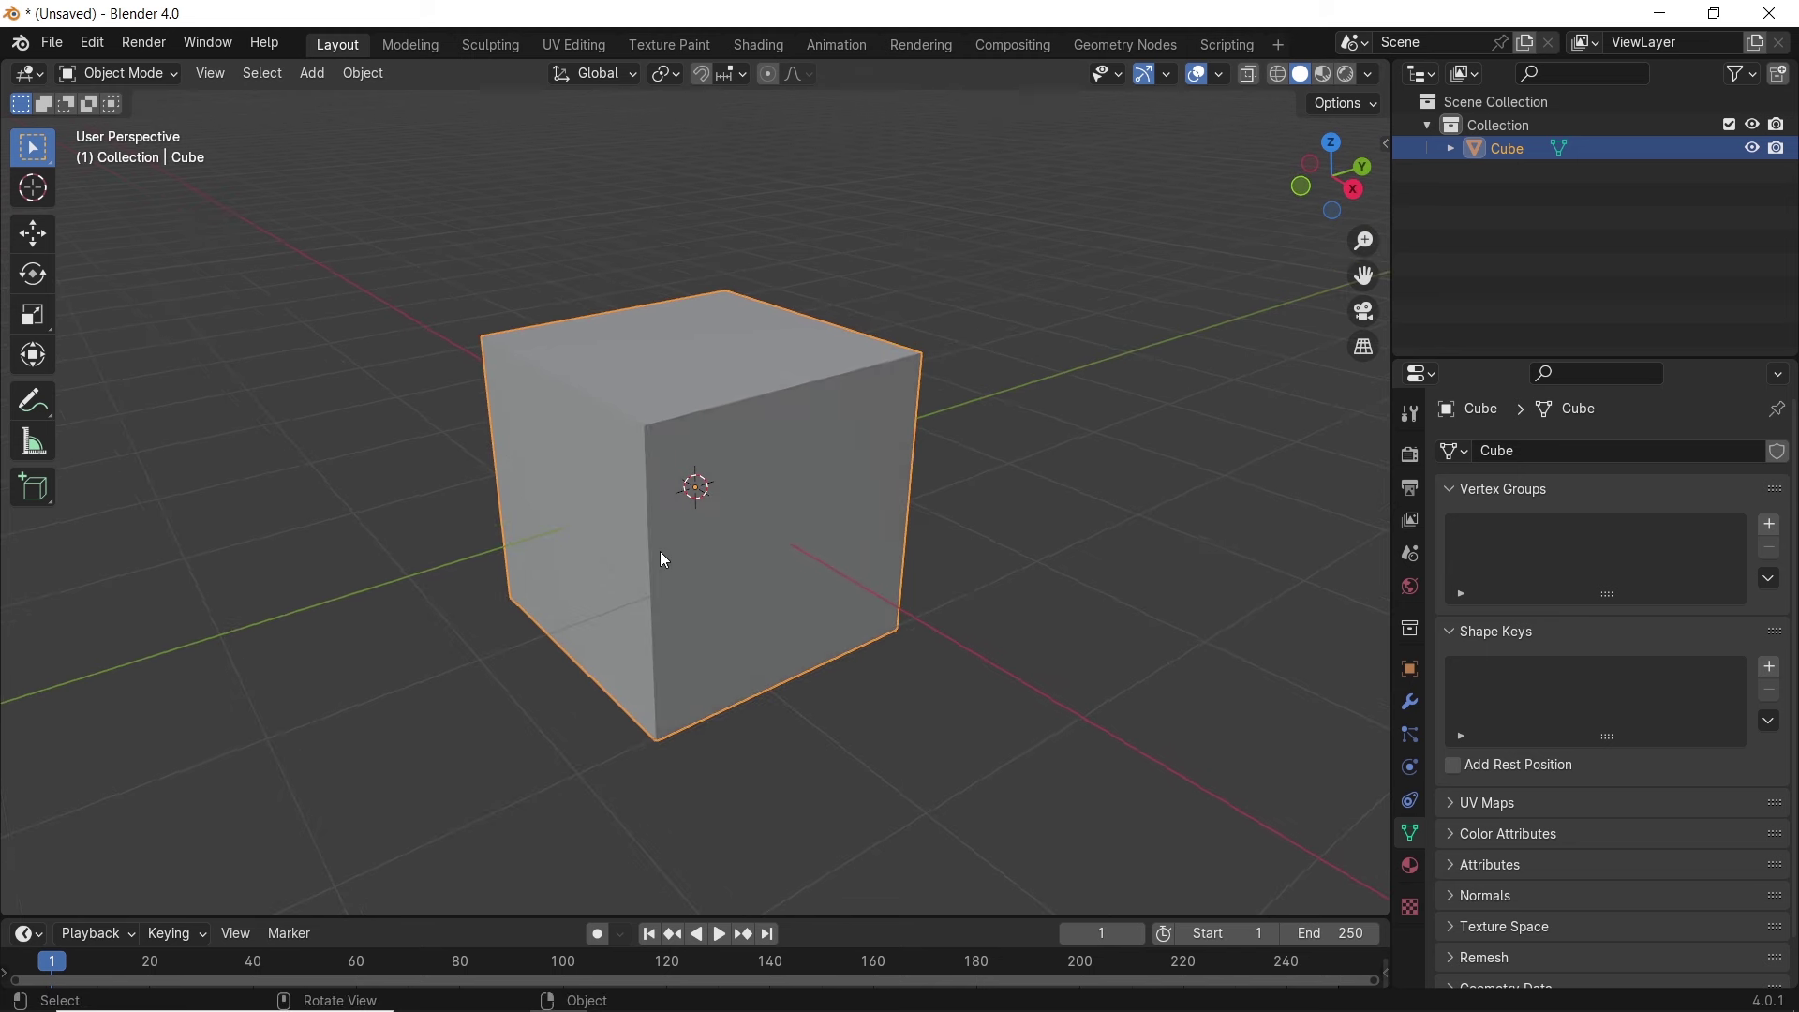
pyautogui.click(1772, 671)
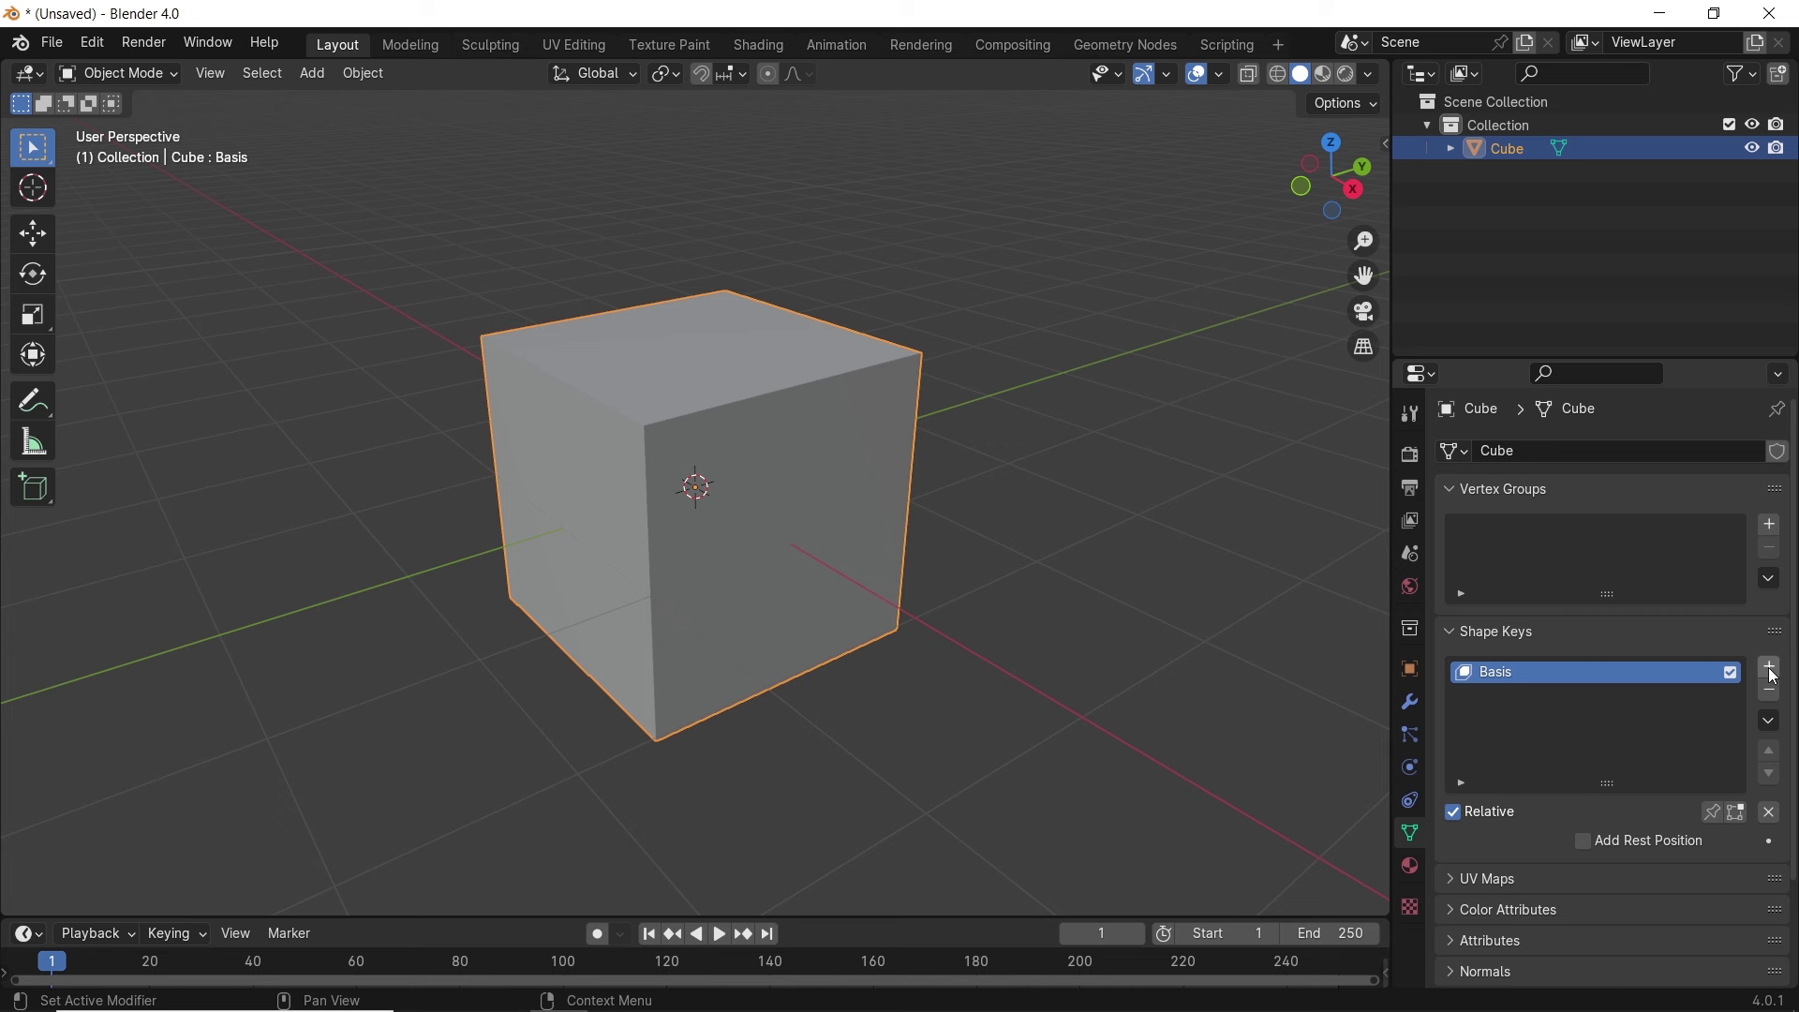
pyautogui.click(1772, 671)
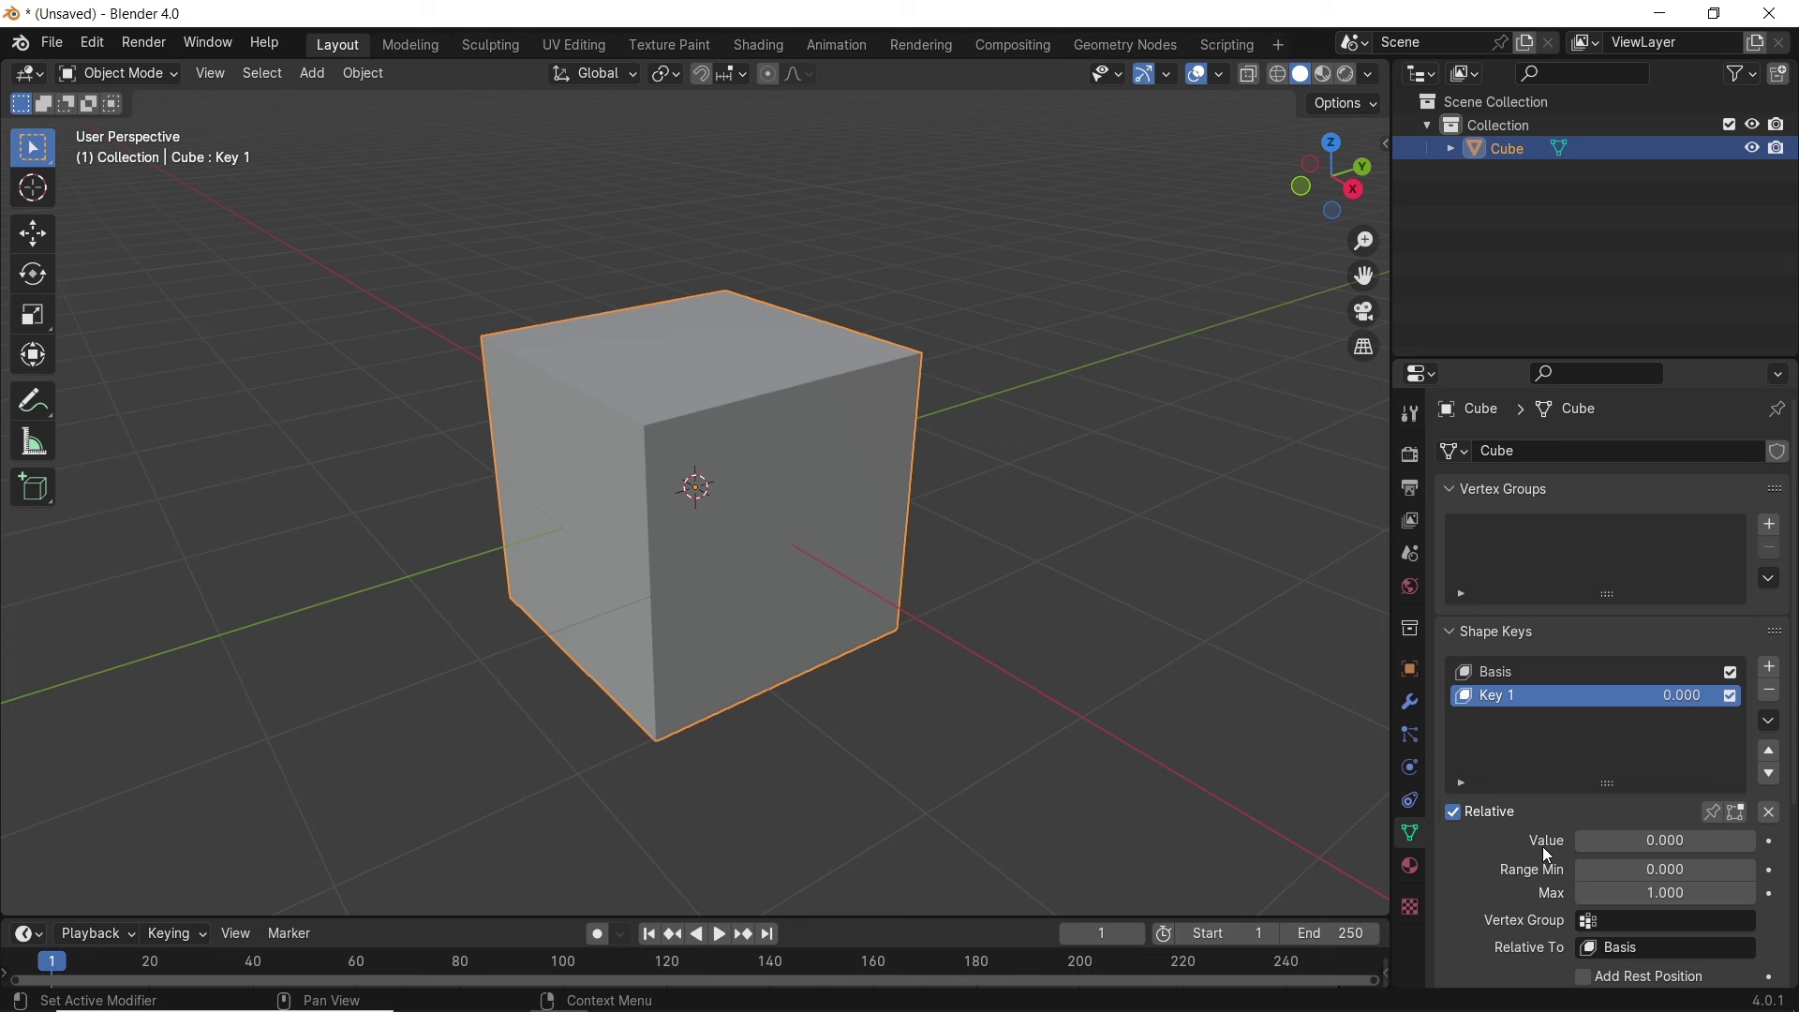
# - In Edit Mode, inset every cube face, extrude the insets along normals, and flare the arm ends
pyautogui.press('Tab')
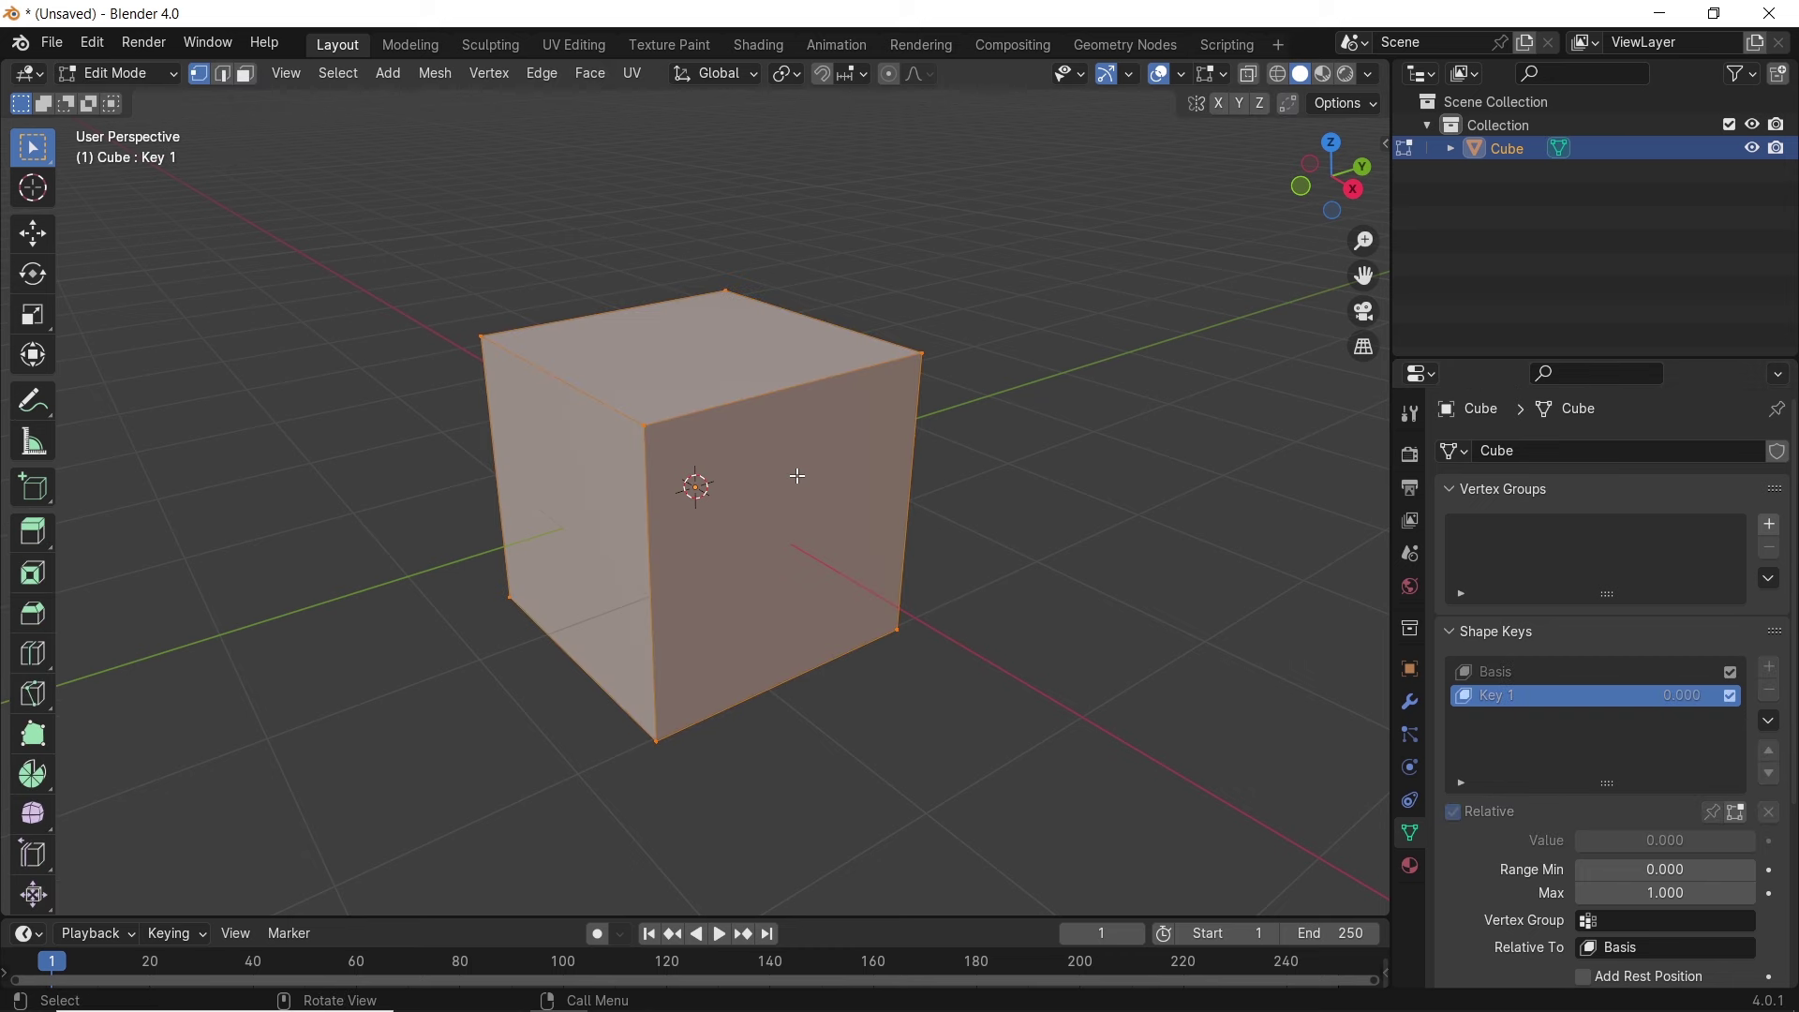
pyautogui.press('3')
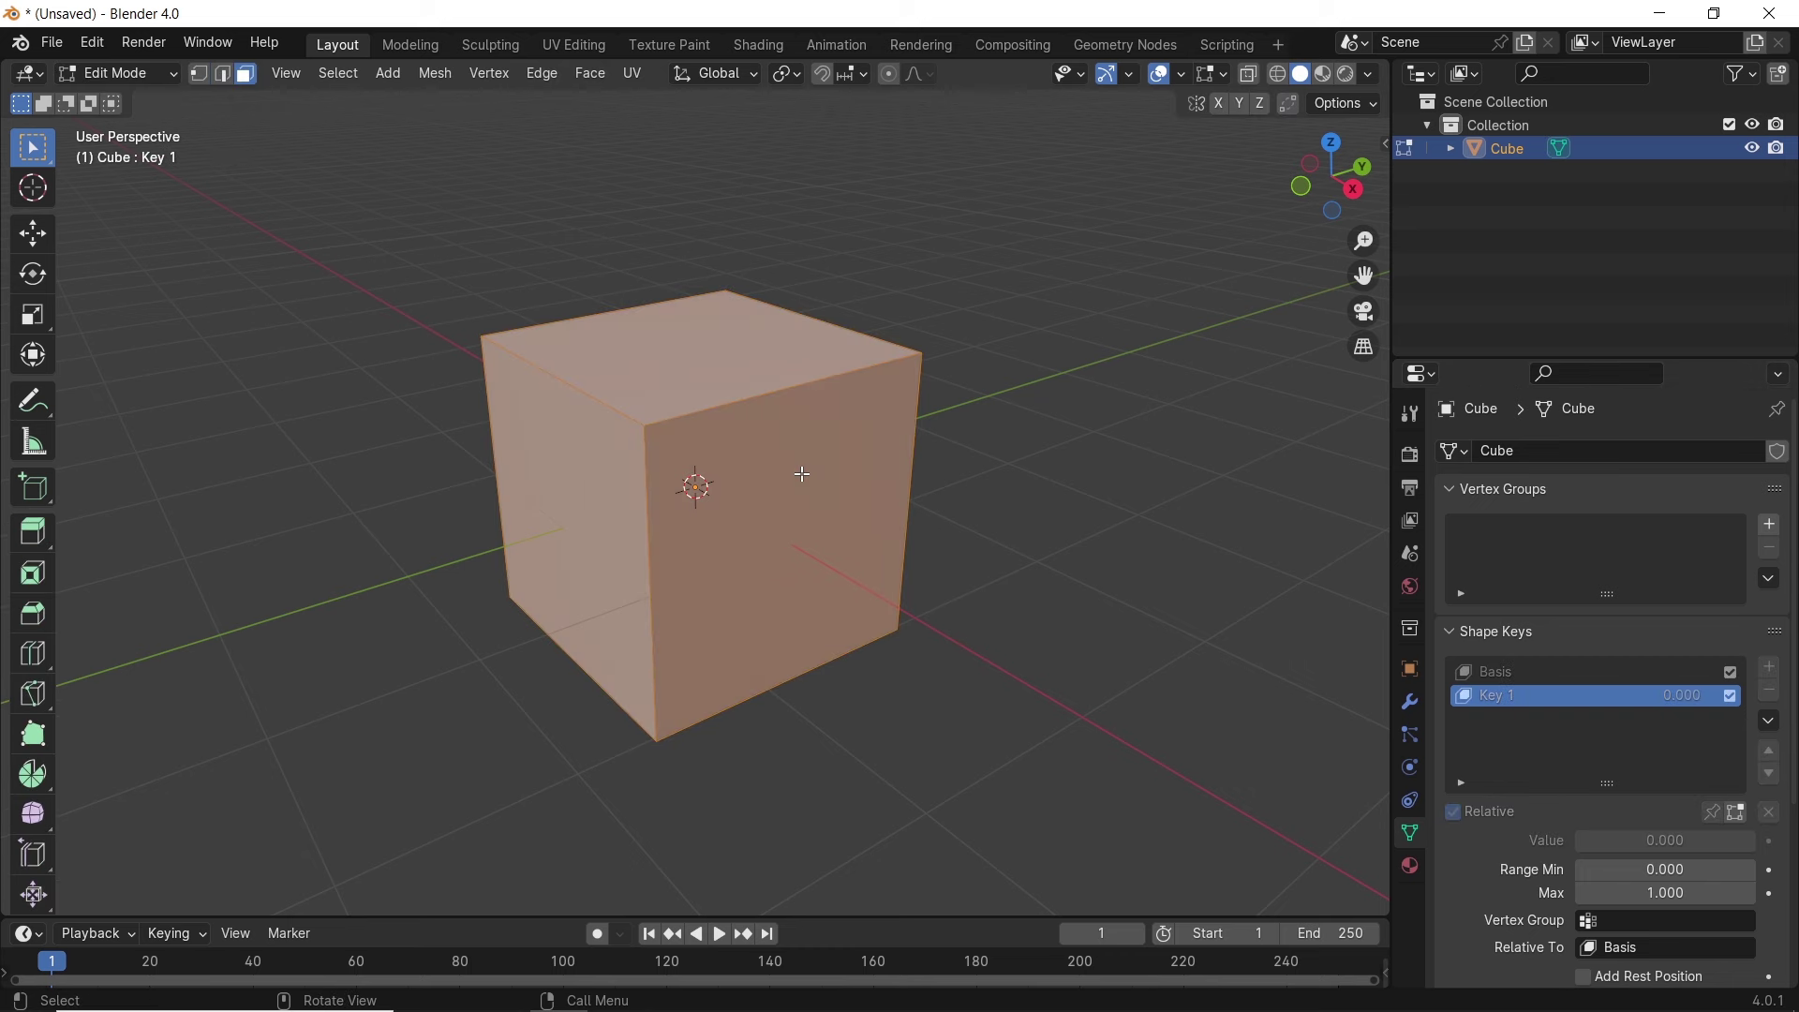
pyautogui.press('i')
pyautogui.press('i')
pyautogui.click(876, 521)
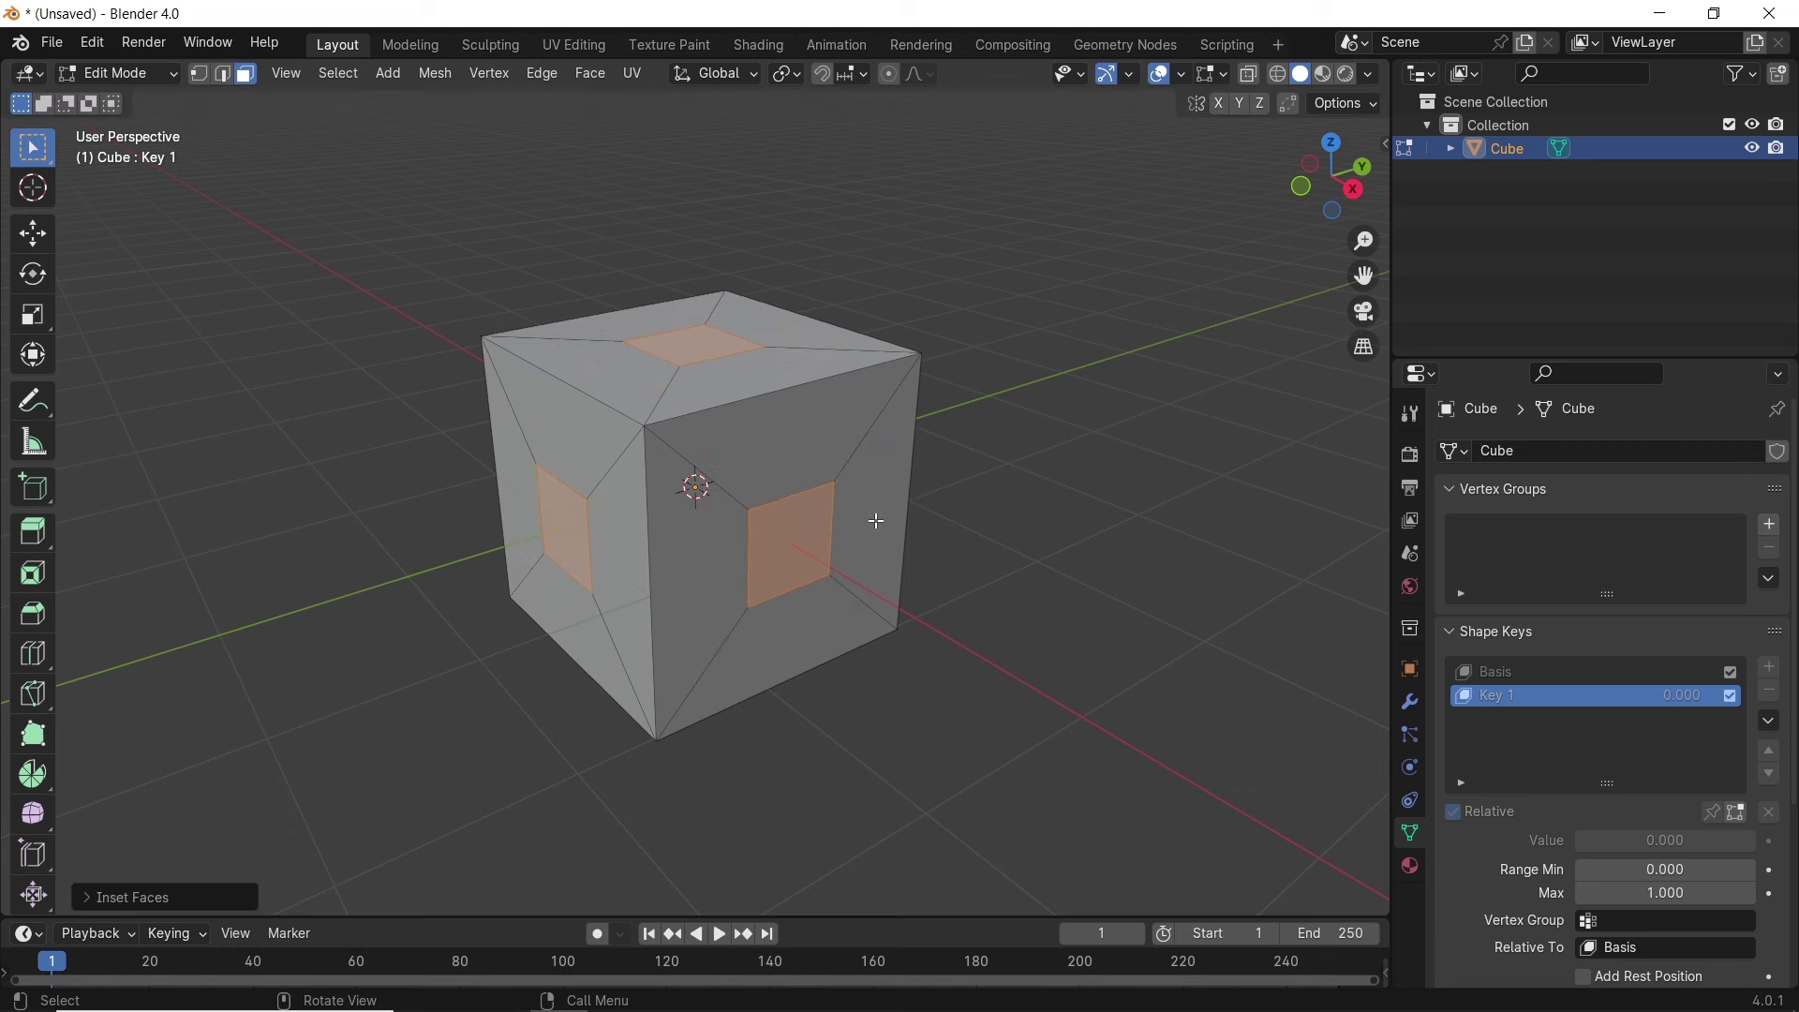
pyautogui.rightClick(876, 521)
pyautogui.click(881, 573)
pyautogui.click(893, 392)
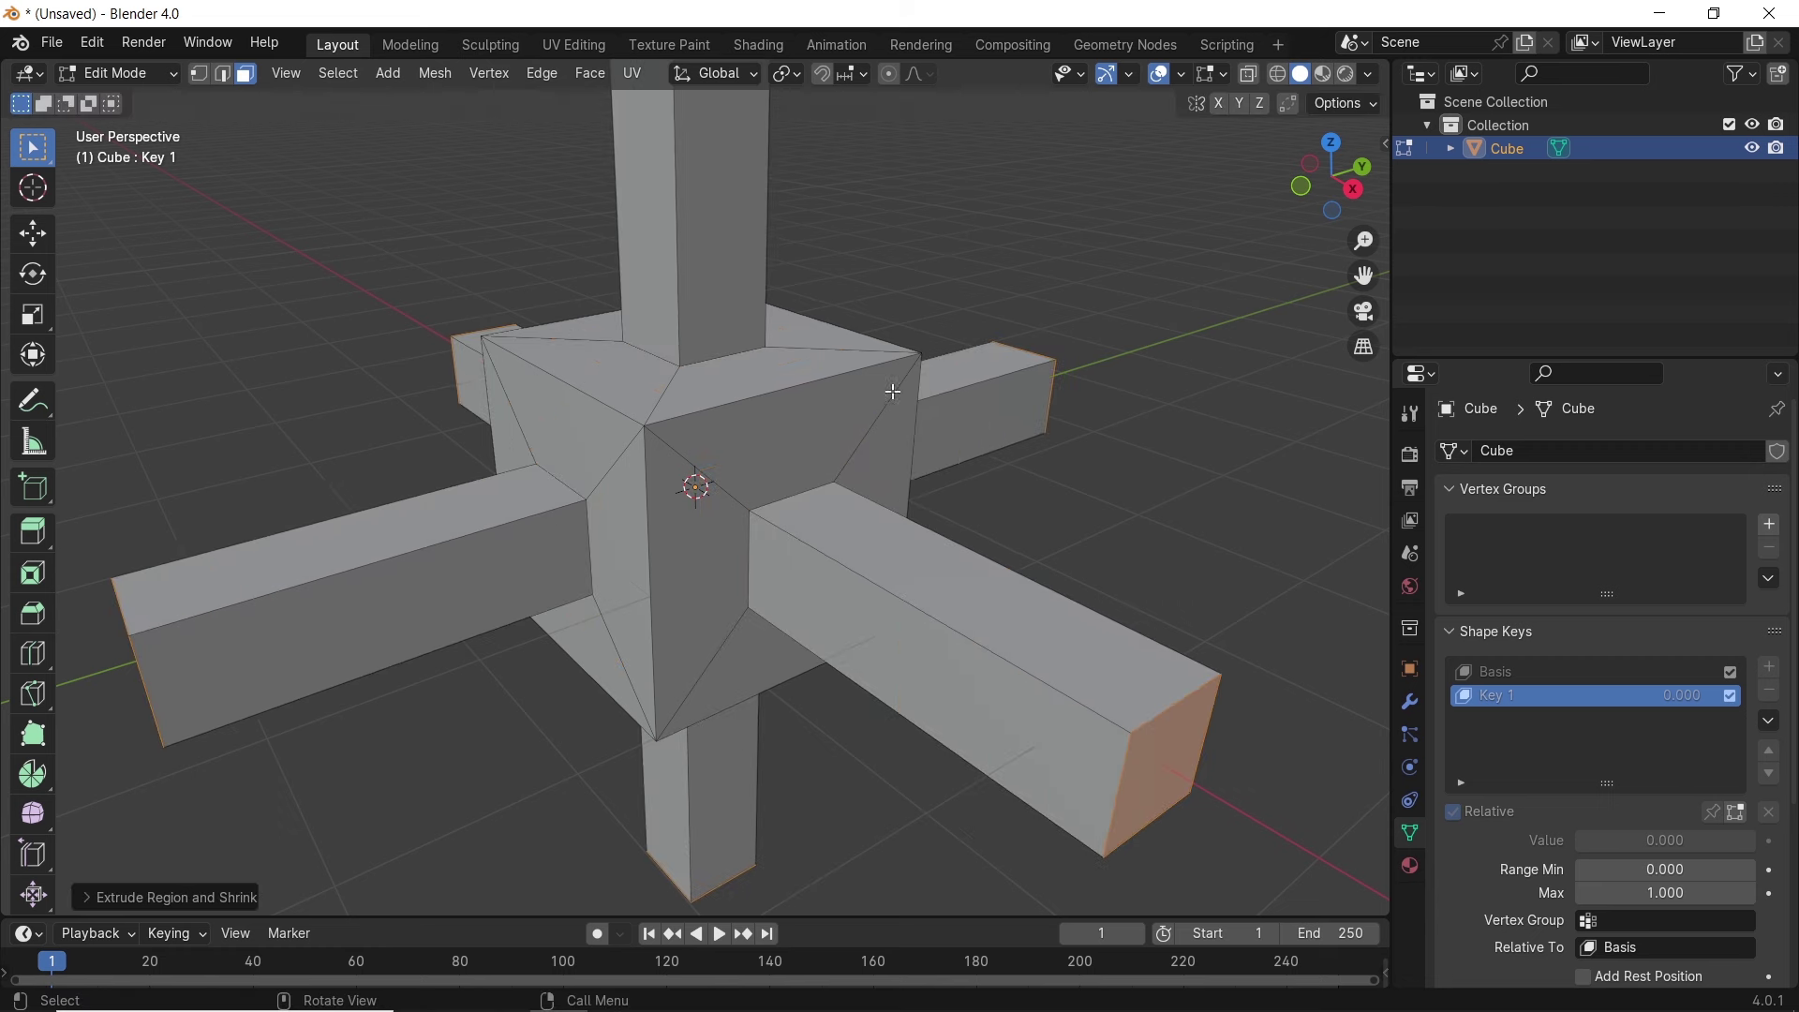
pyautogui.press('s')
pyautogui.press('z')
pyautogui.press('z')
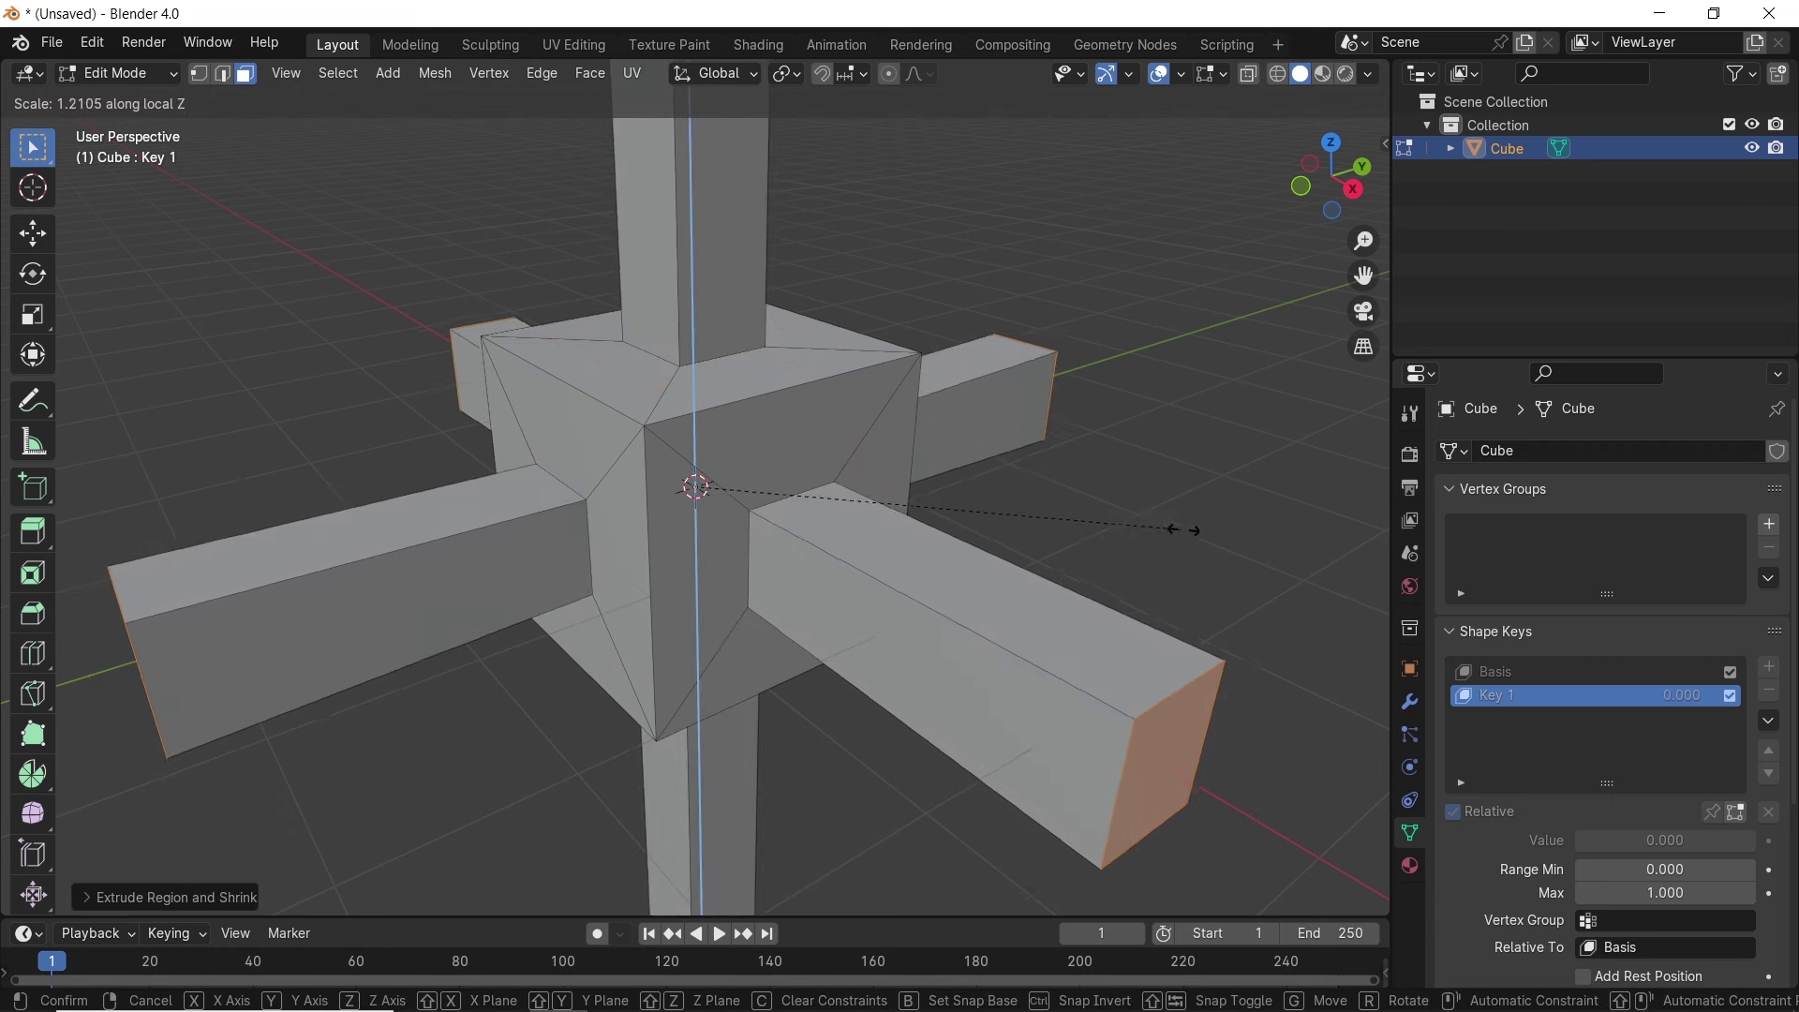
pyautogui.click(131, 544)
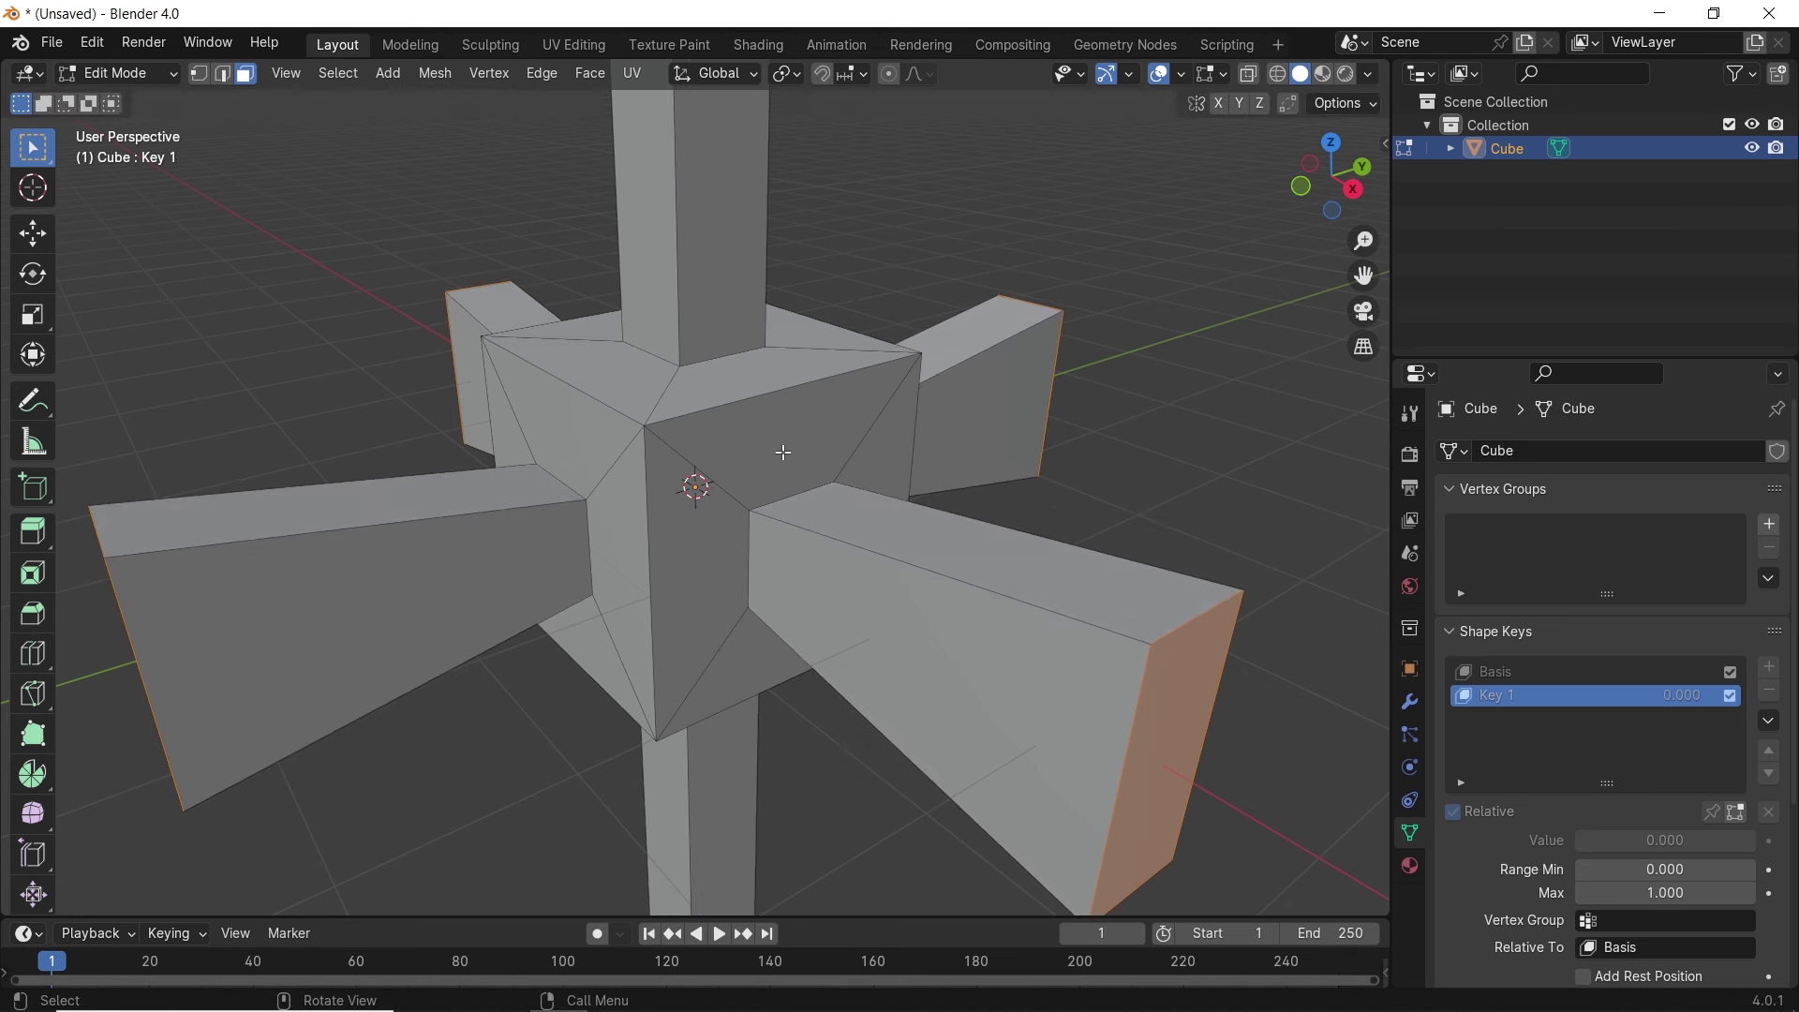
# - Return to Object Mode and raise Key 1 to morph the cube into spikes
pyautogui.click(146, 81)
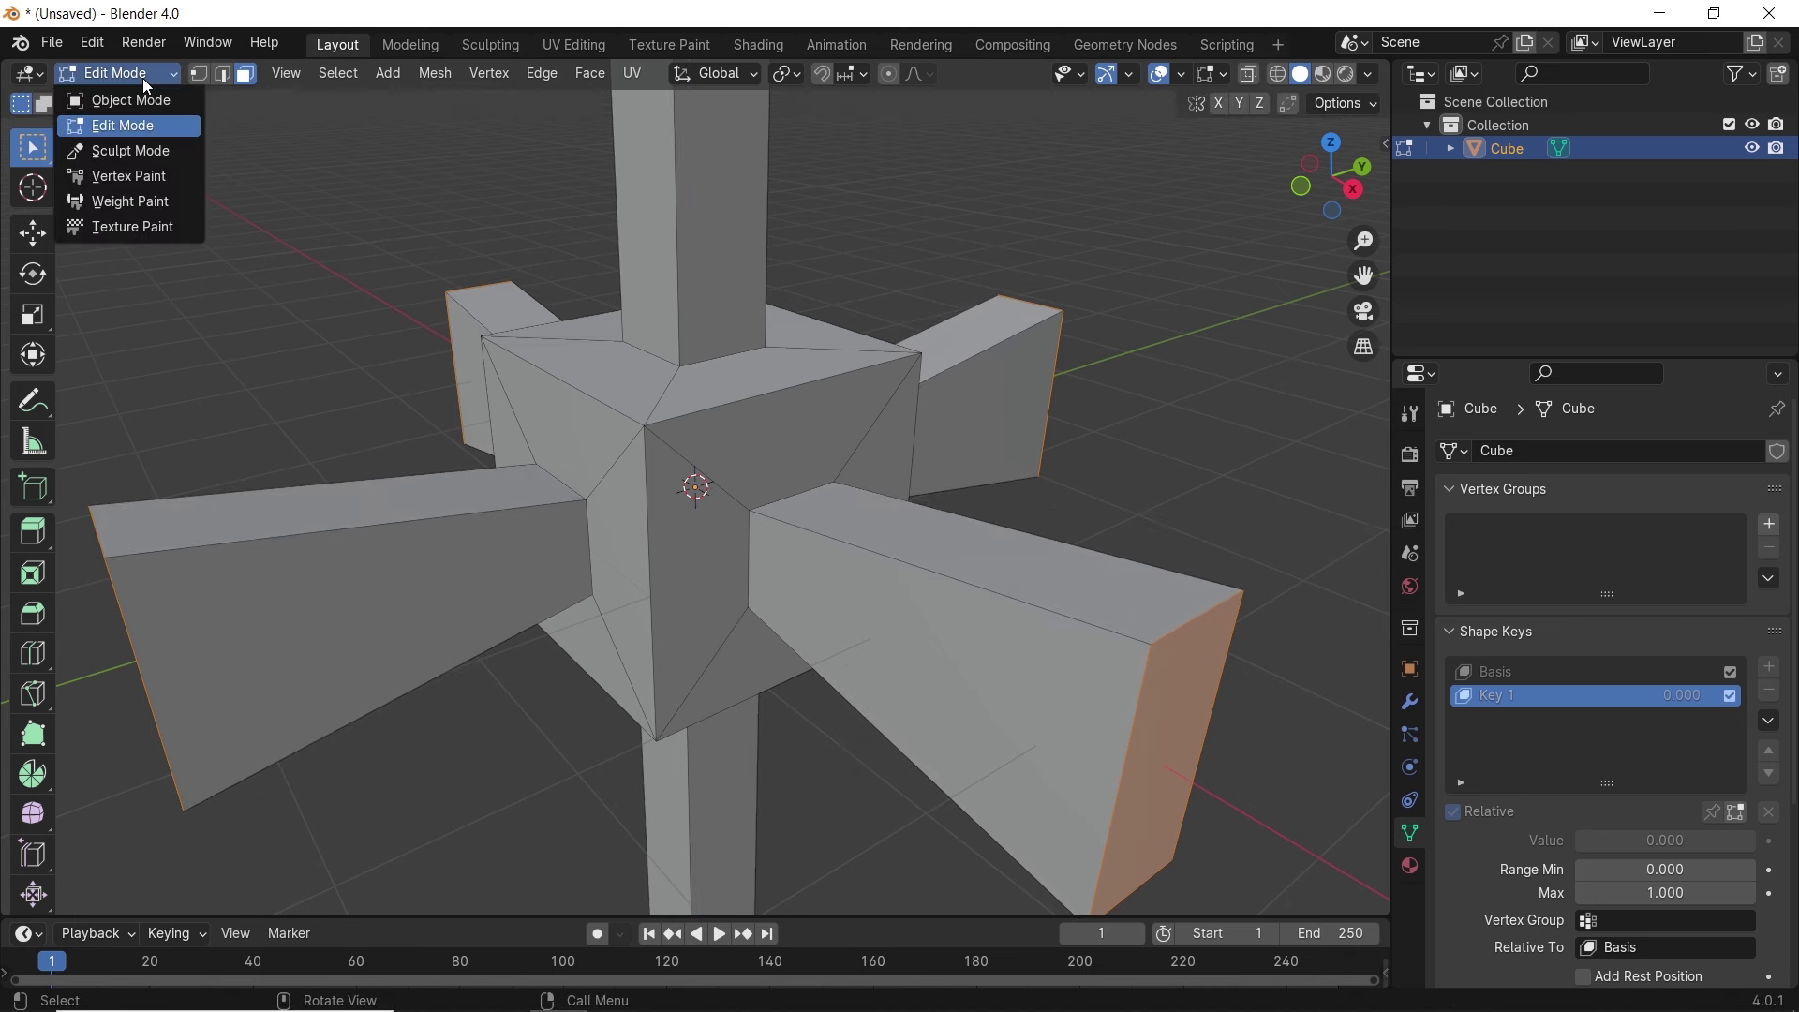
pyautogui.click(155, 99)
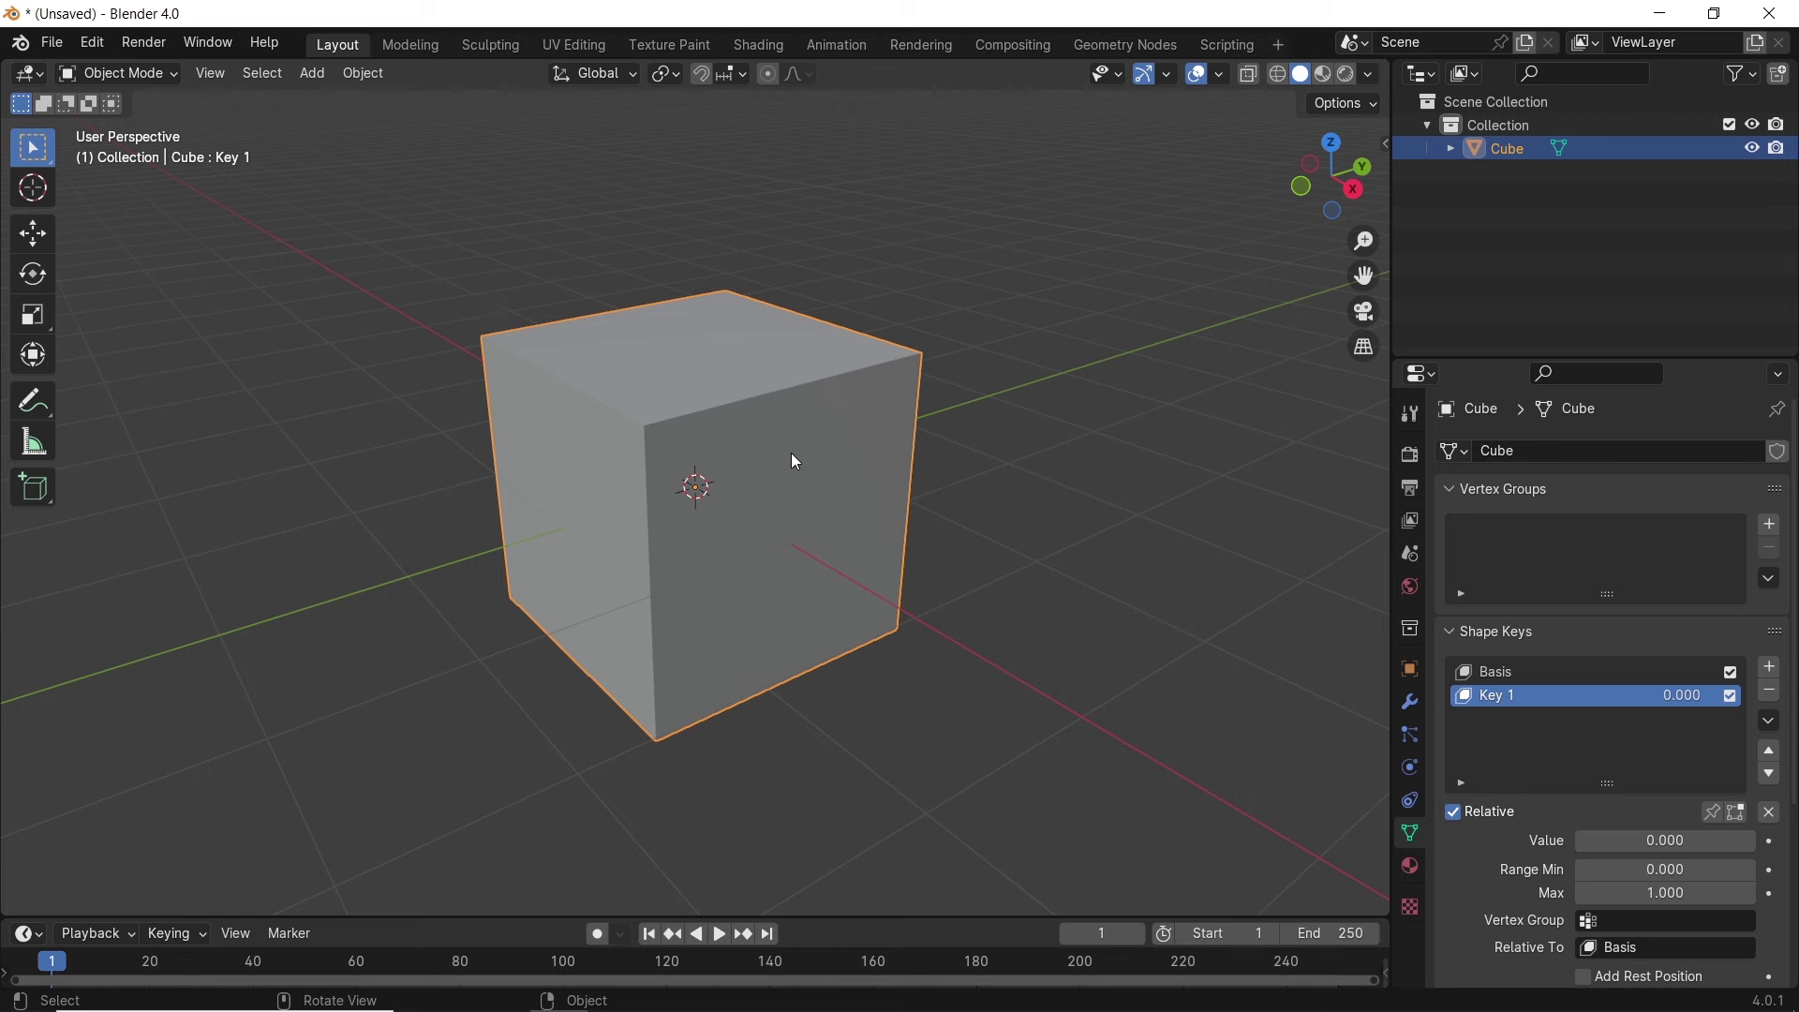
pyautogui.scroll(-3, 797, 462)
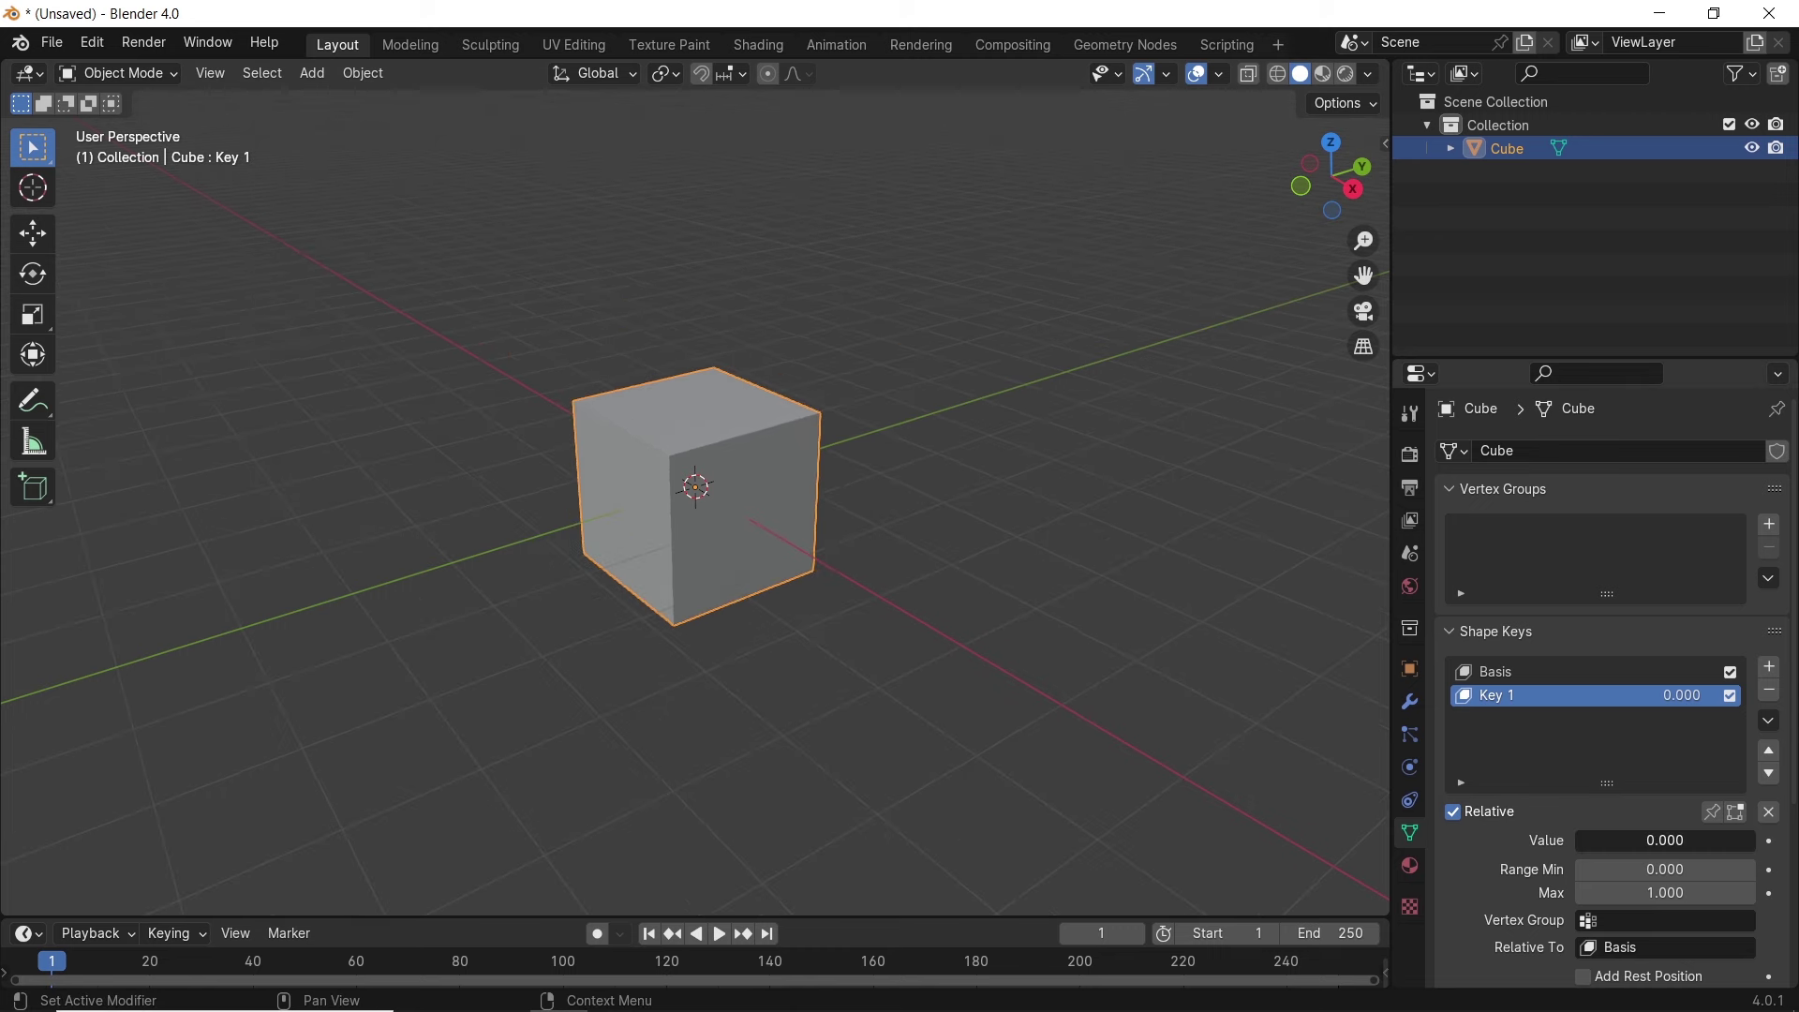
pyautogui.moveTo(1621, 840); pyautogui.dragTo(1577, 840)
# - Replace the cube with a new torus at the origin
pyautogui.press('Delete')
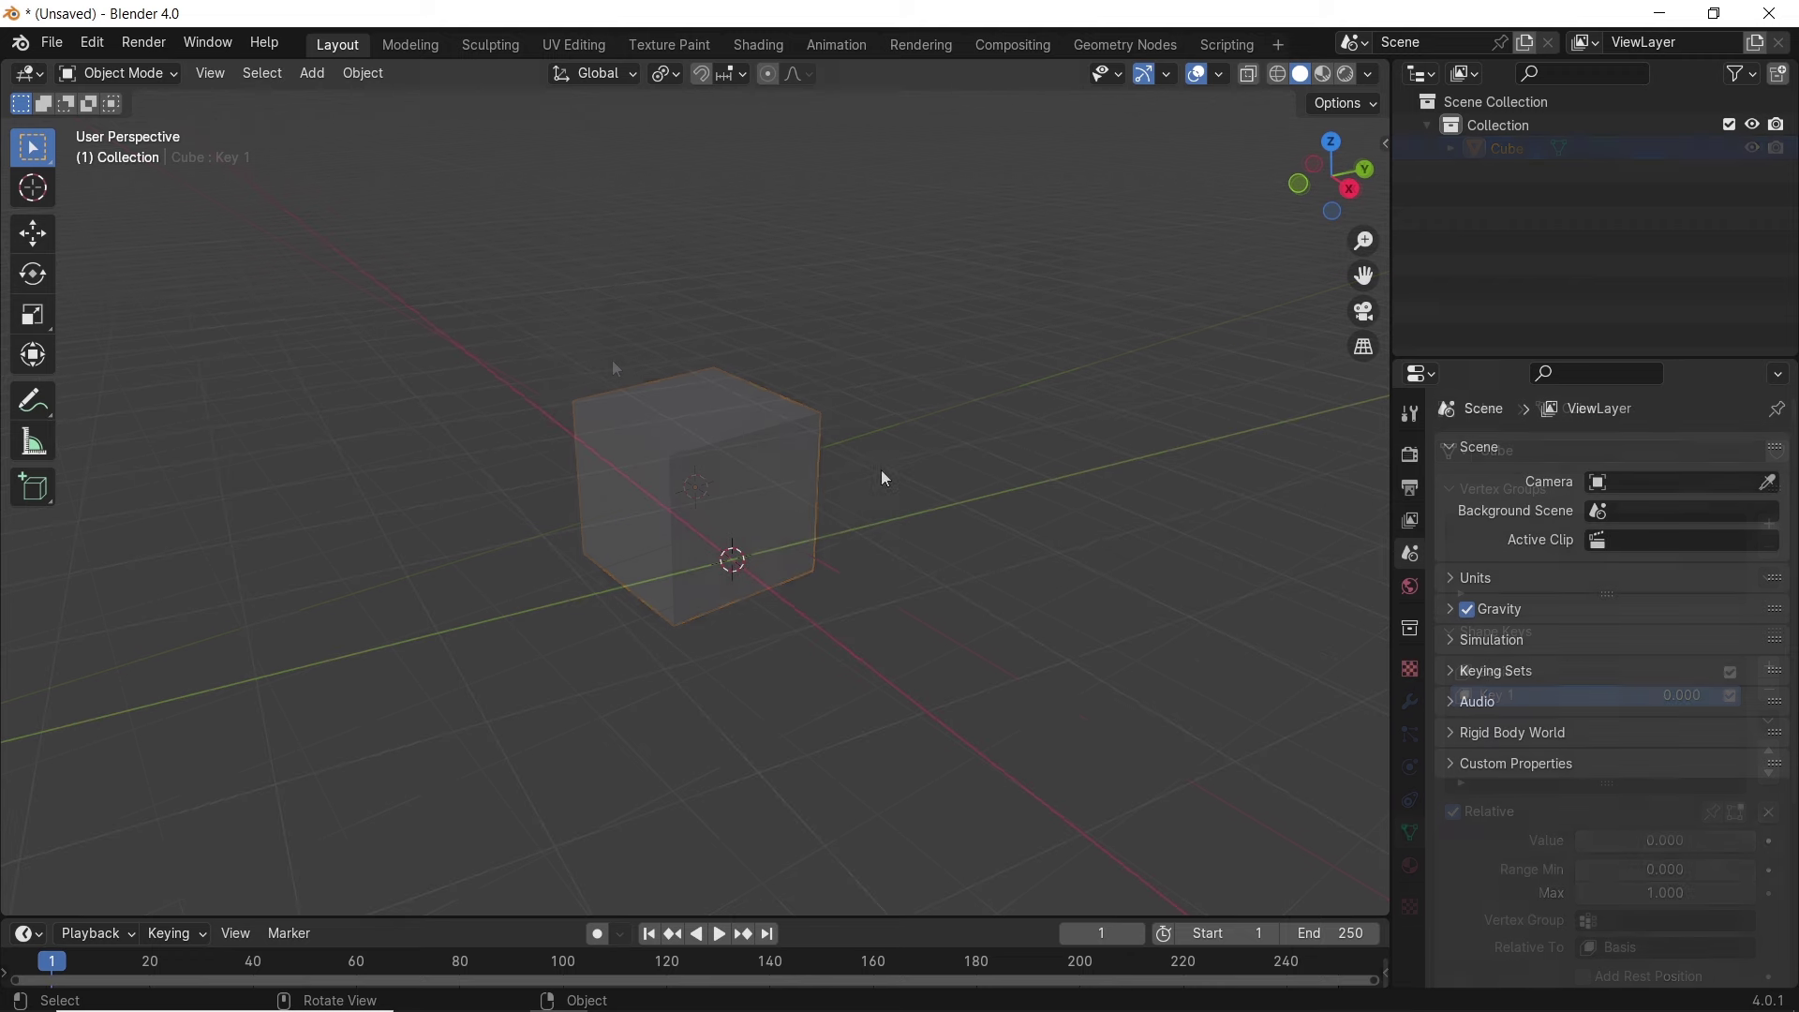
pyautogui.hotkey('shift', 'a')
pyautogui.moveTo(762, 429)
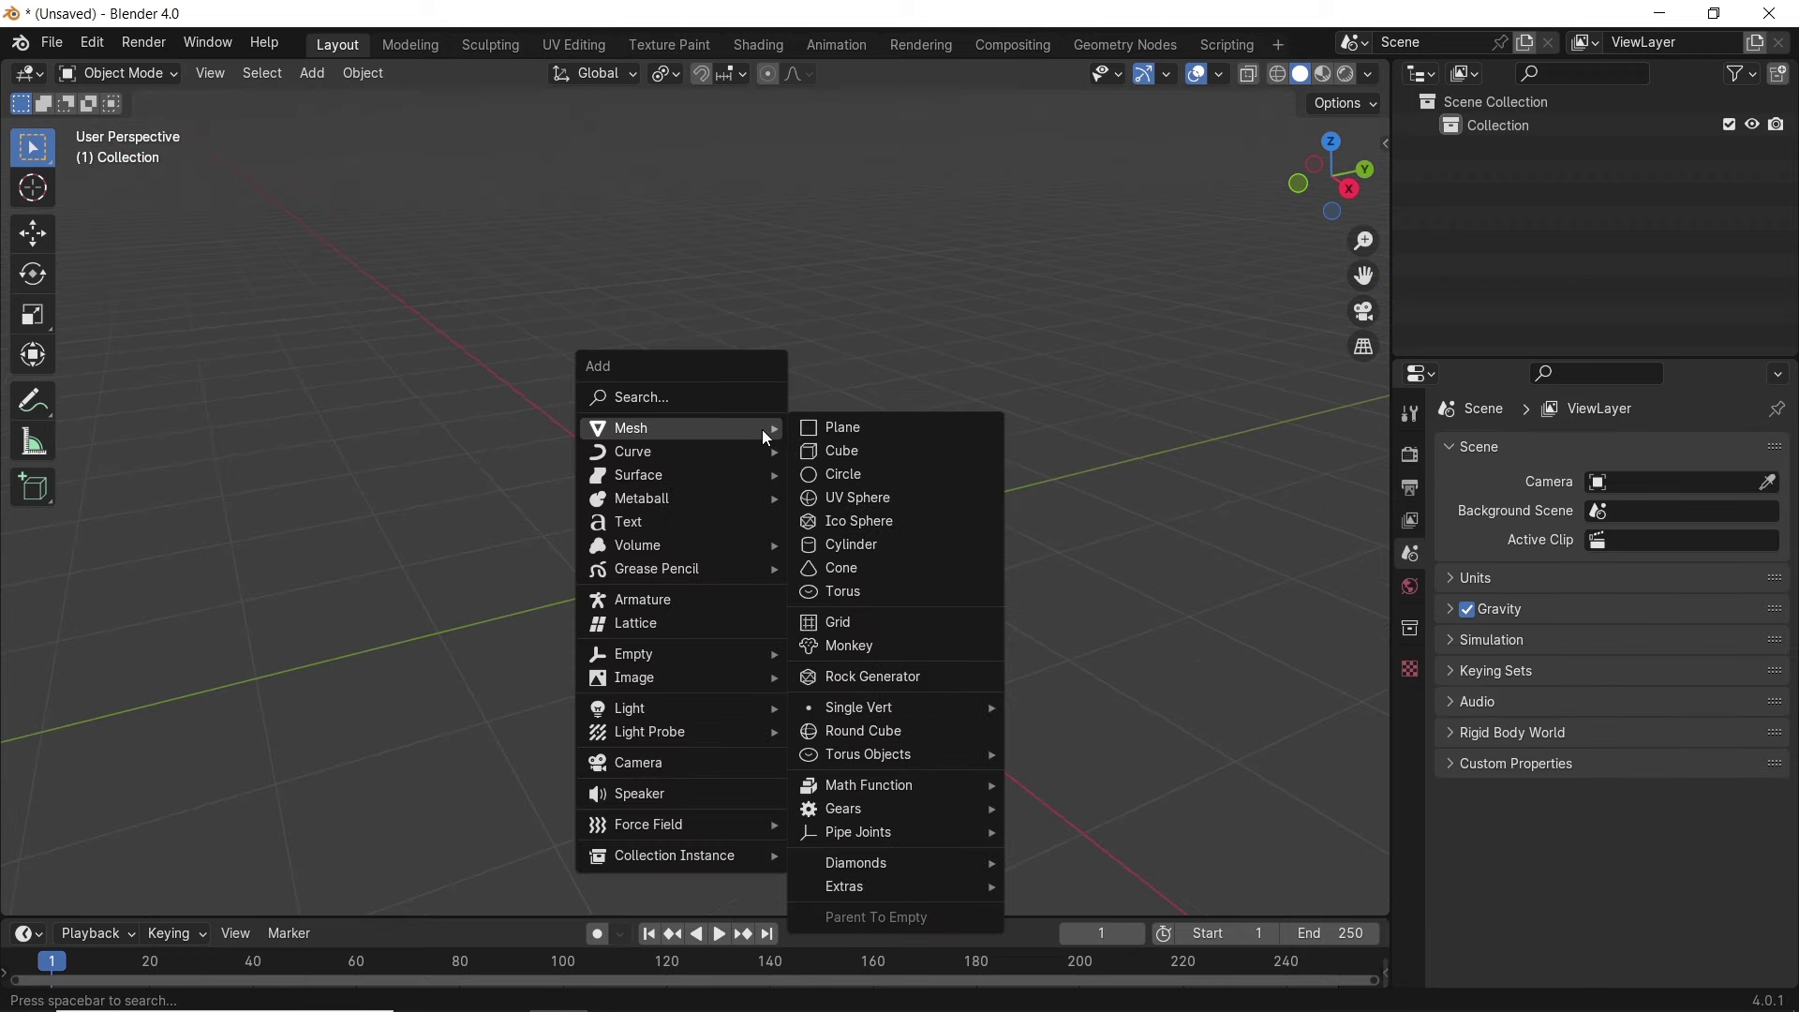
pyautogui.click(863, 592)
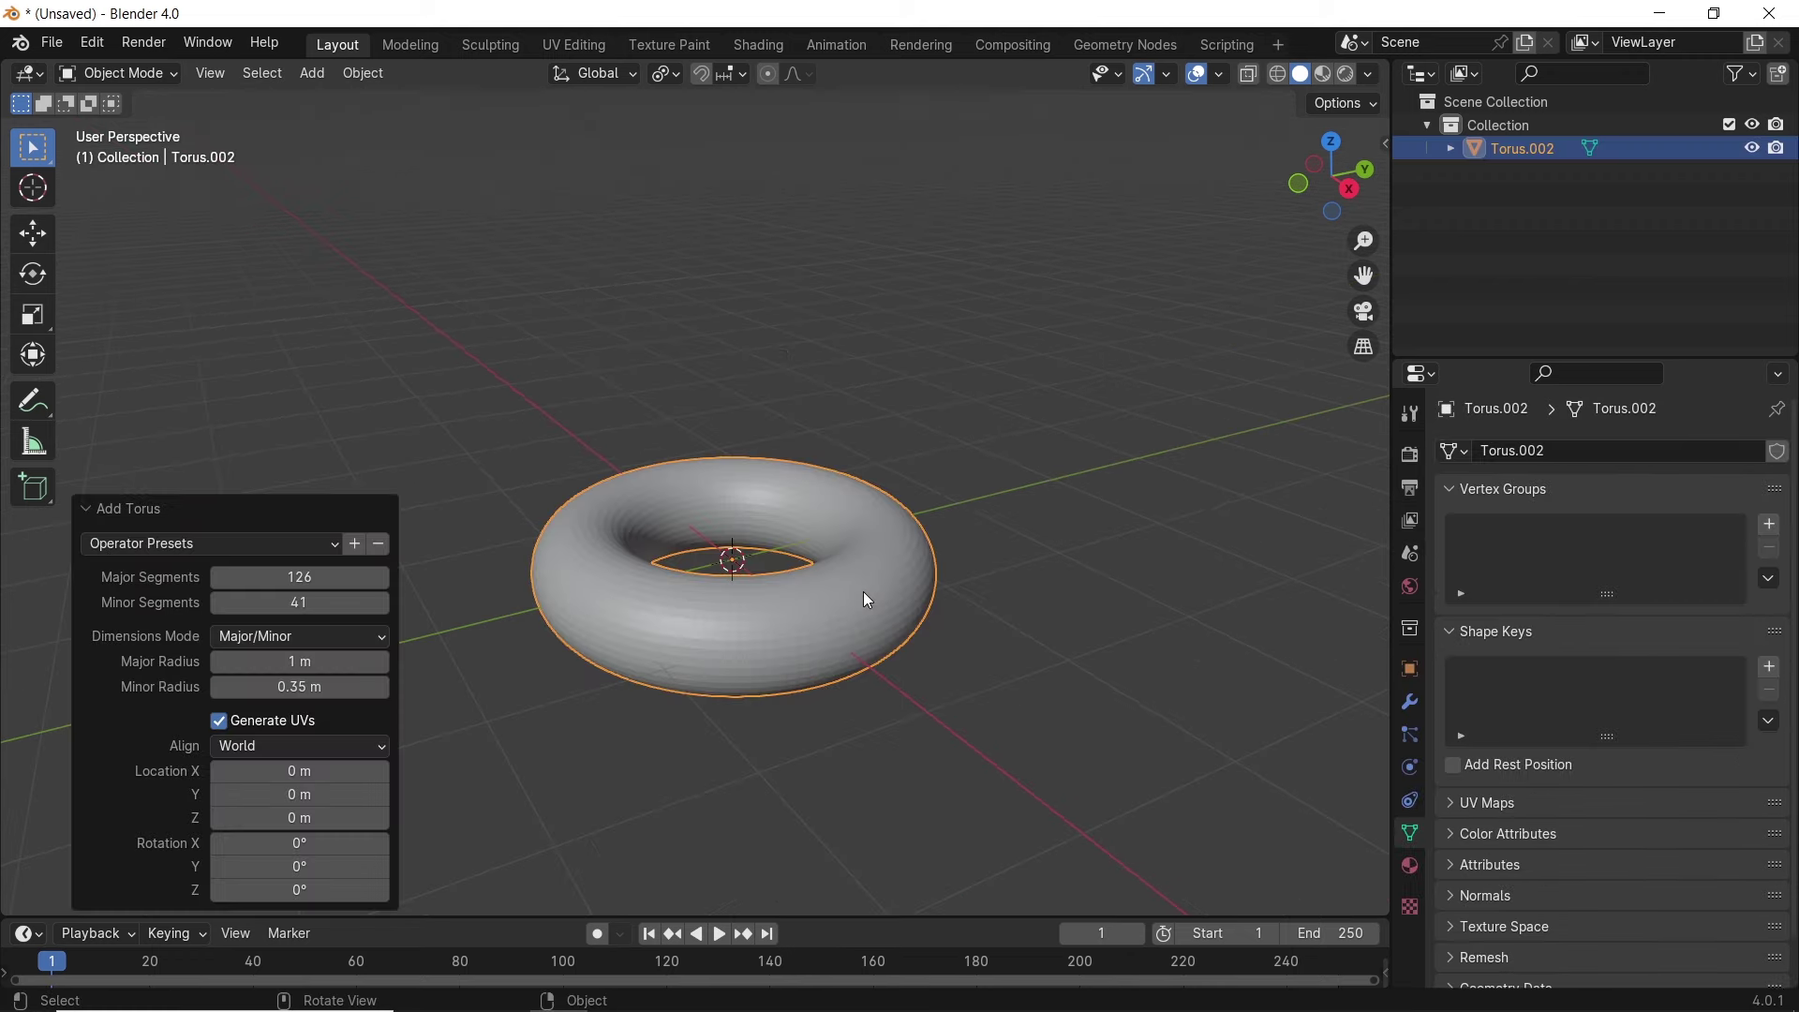
pyautogui.scroll(4, 864, 593)
pyautogui.keyDown('shift'); pyautogui.moveTo(868, 627); pyautogui.dragTo(863, 522, button='middle'); pyautogui.keyUp('shift')
pyautogui.scroll(-1, 920, 568)
# - Inset every torus face individually and shrink the inset faces
pyautogui.press('Tab')
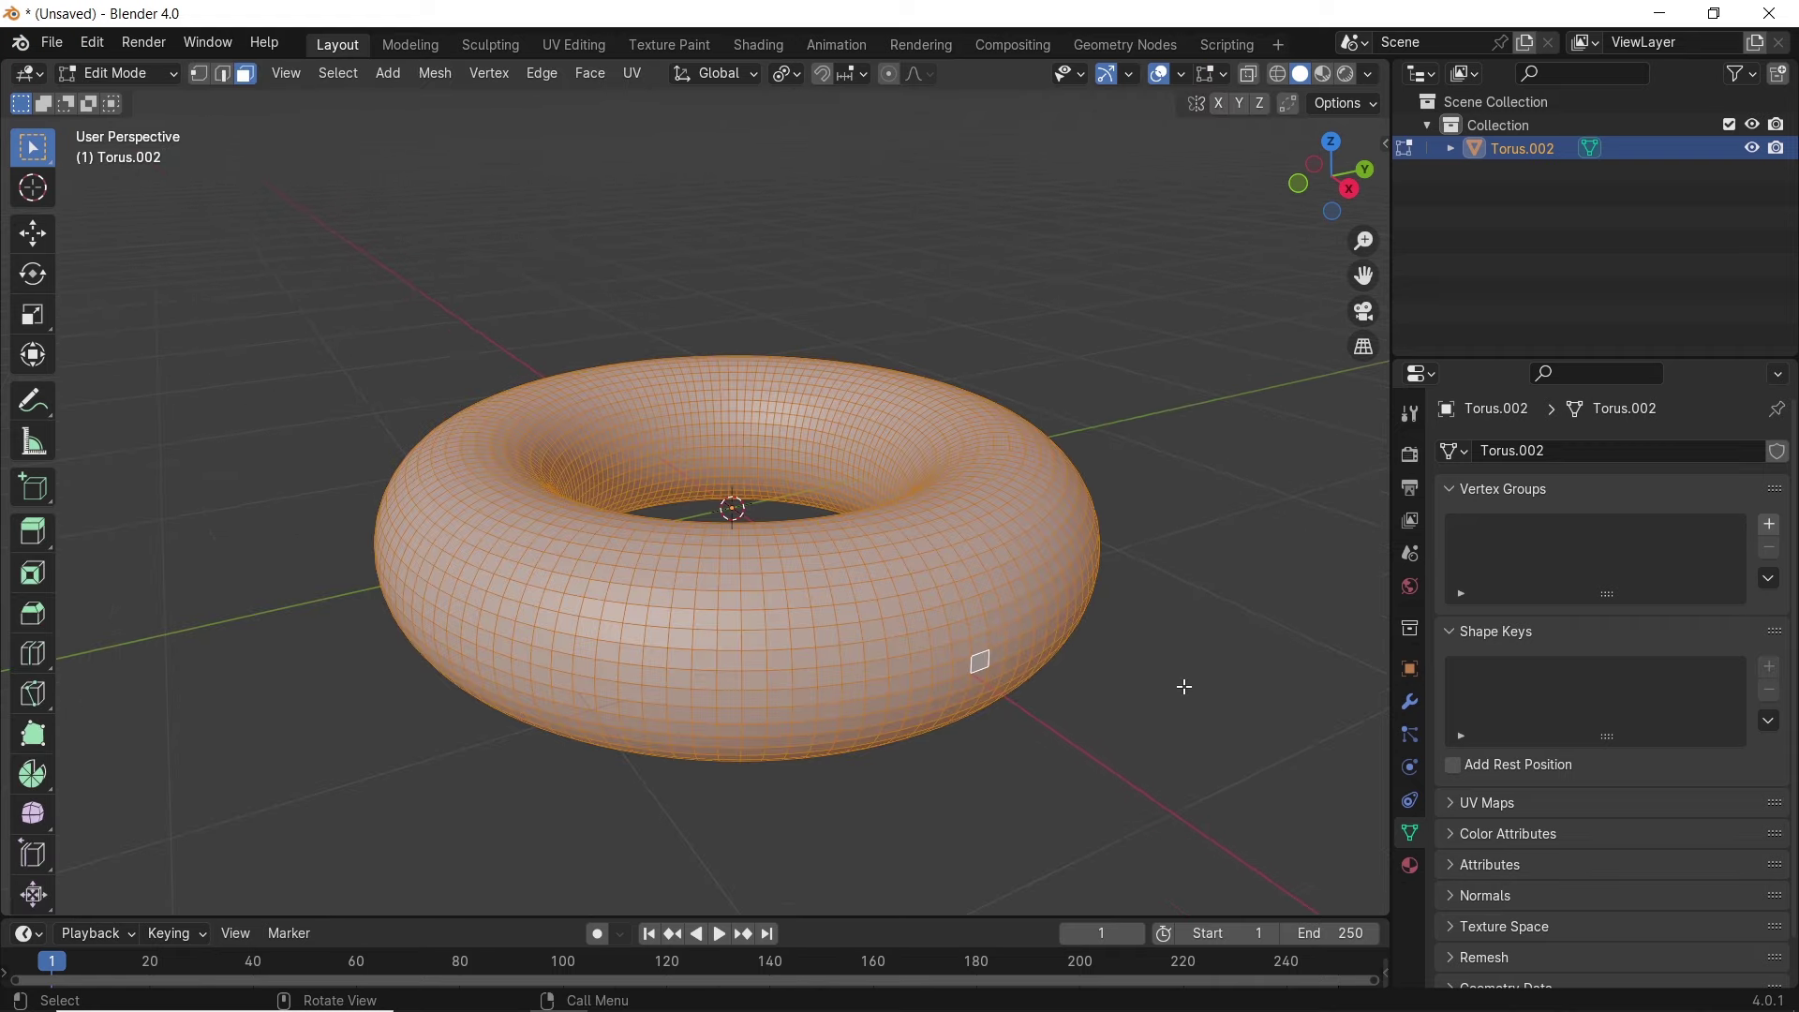
pyautogui.press('i')
pyautogui.press('i')
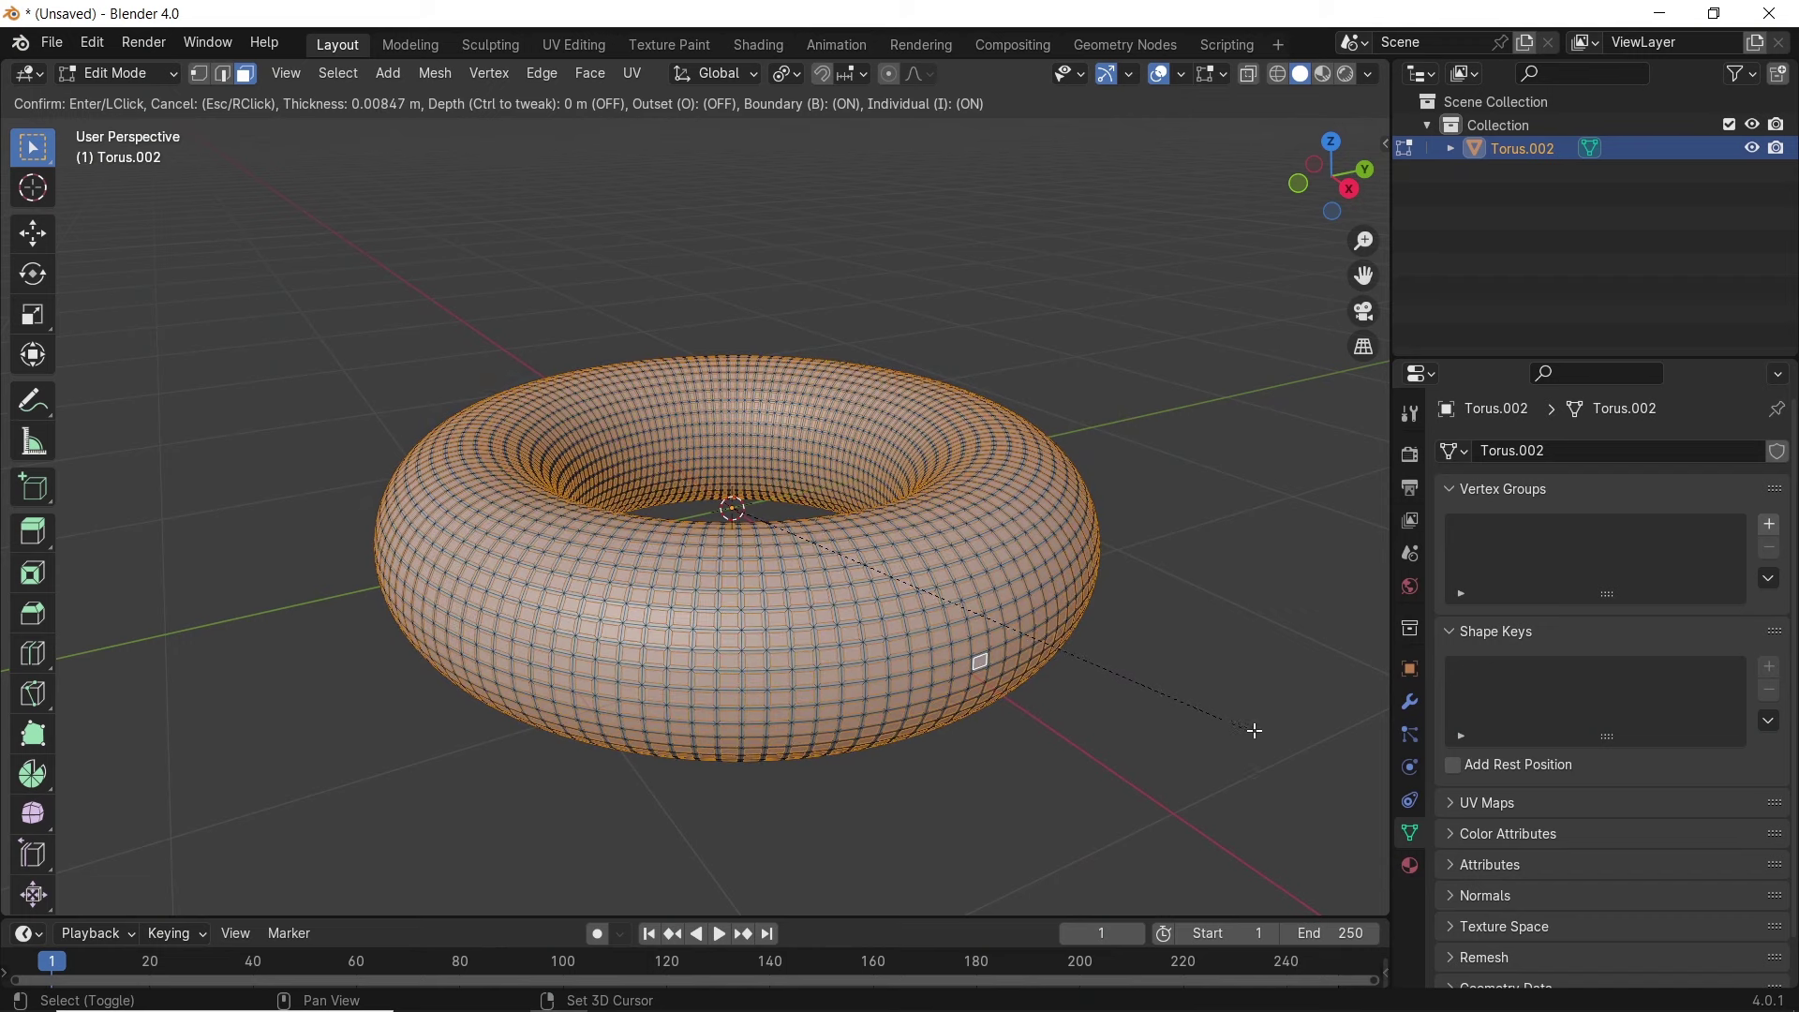
pyautogui.click(1161, 708)
pyautogui.press('s')
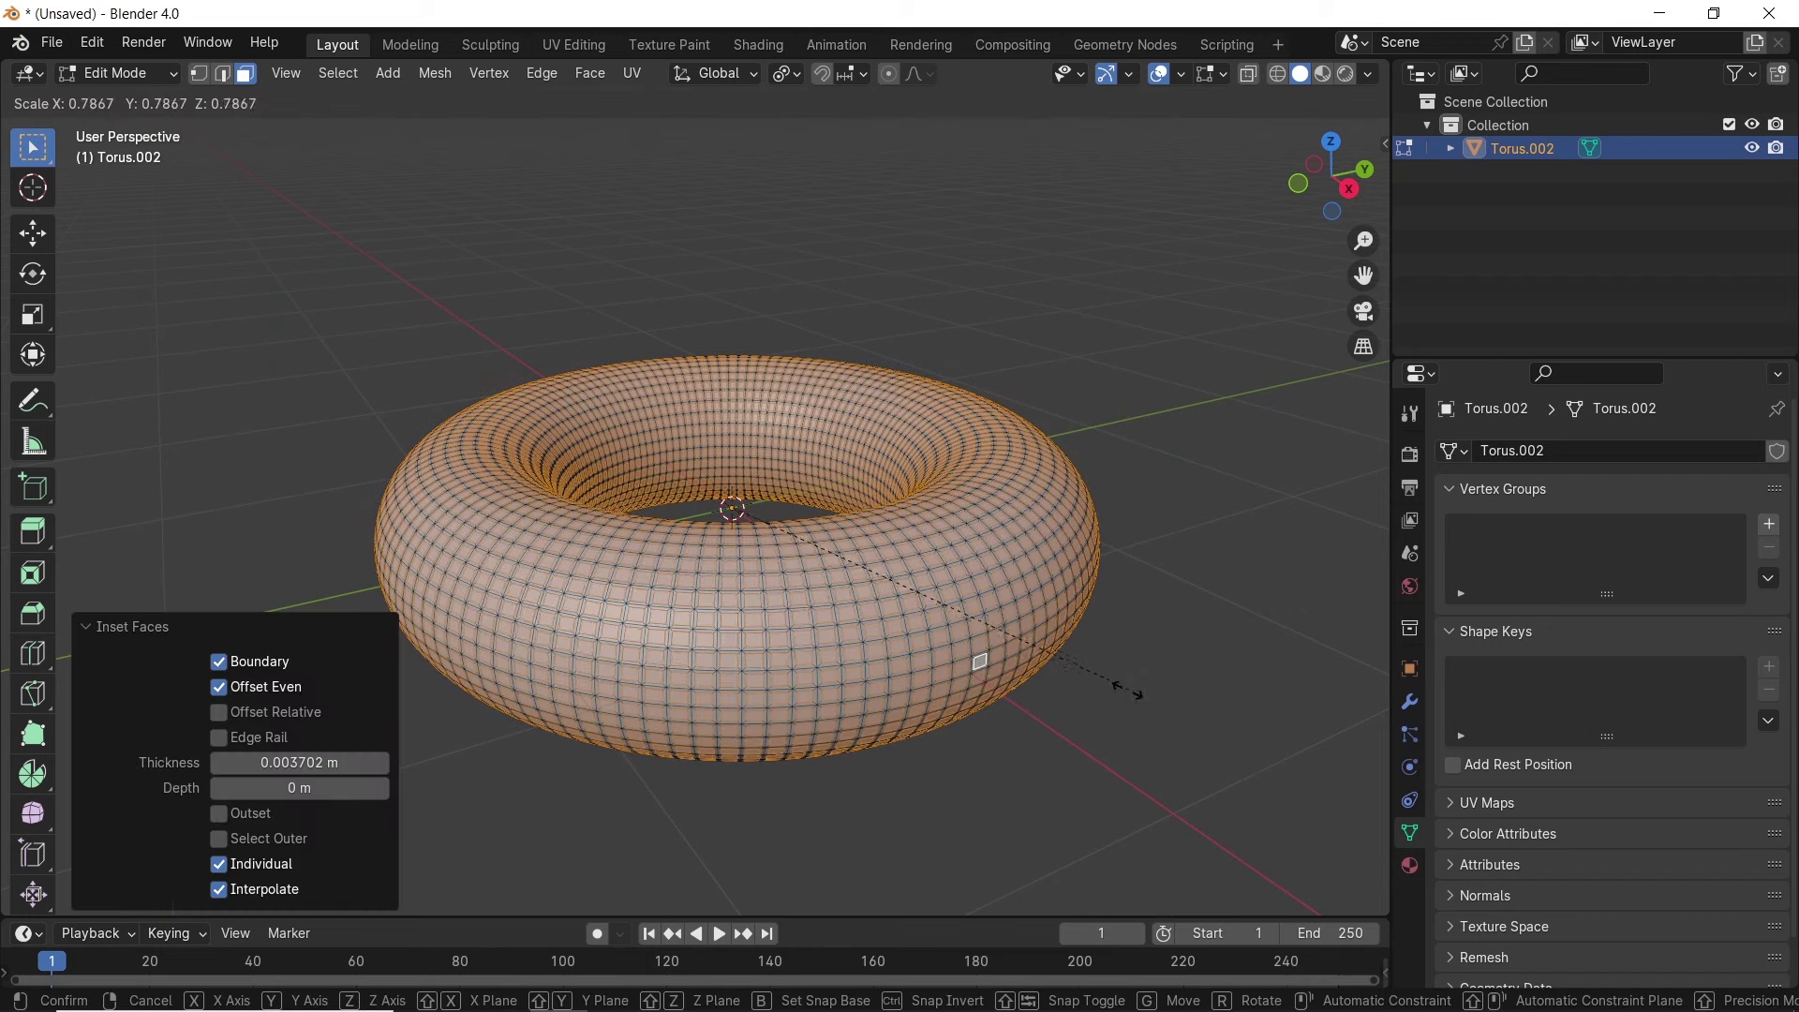
pyautogui.click(1026, 645)
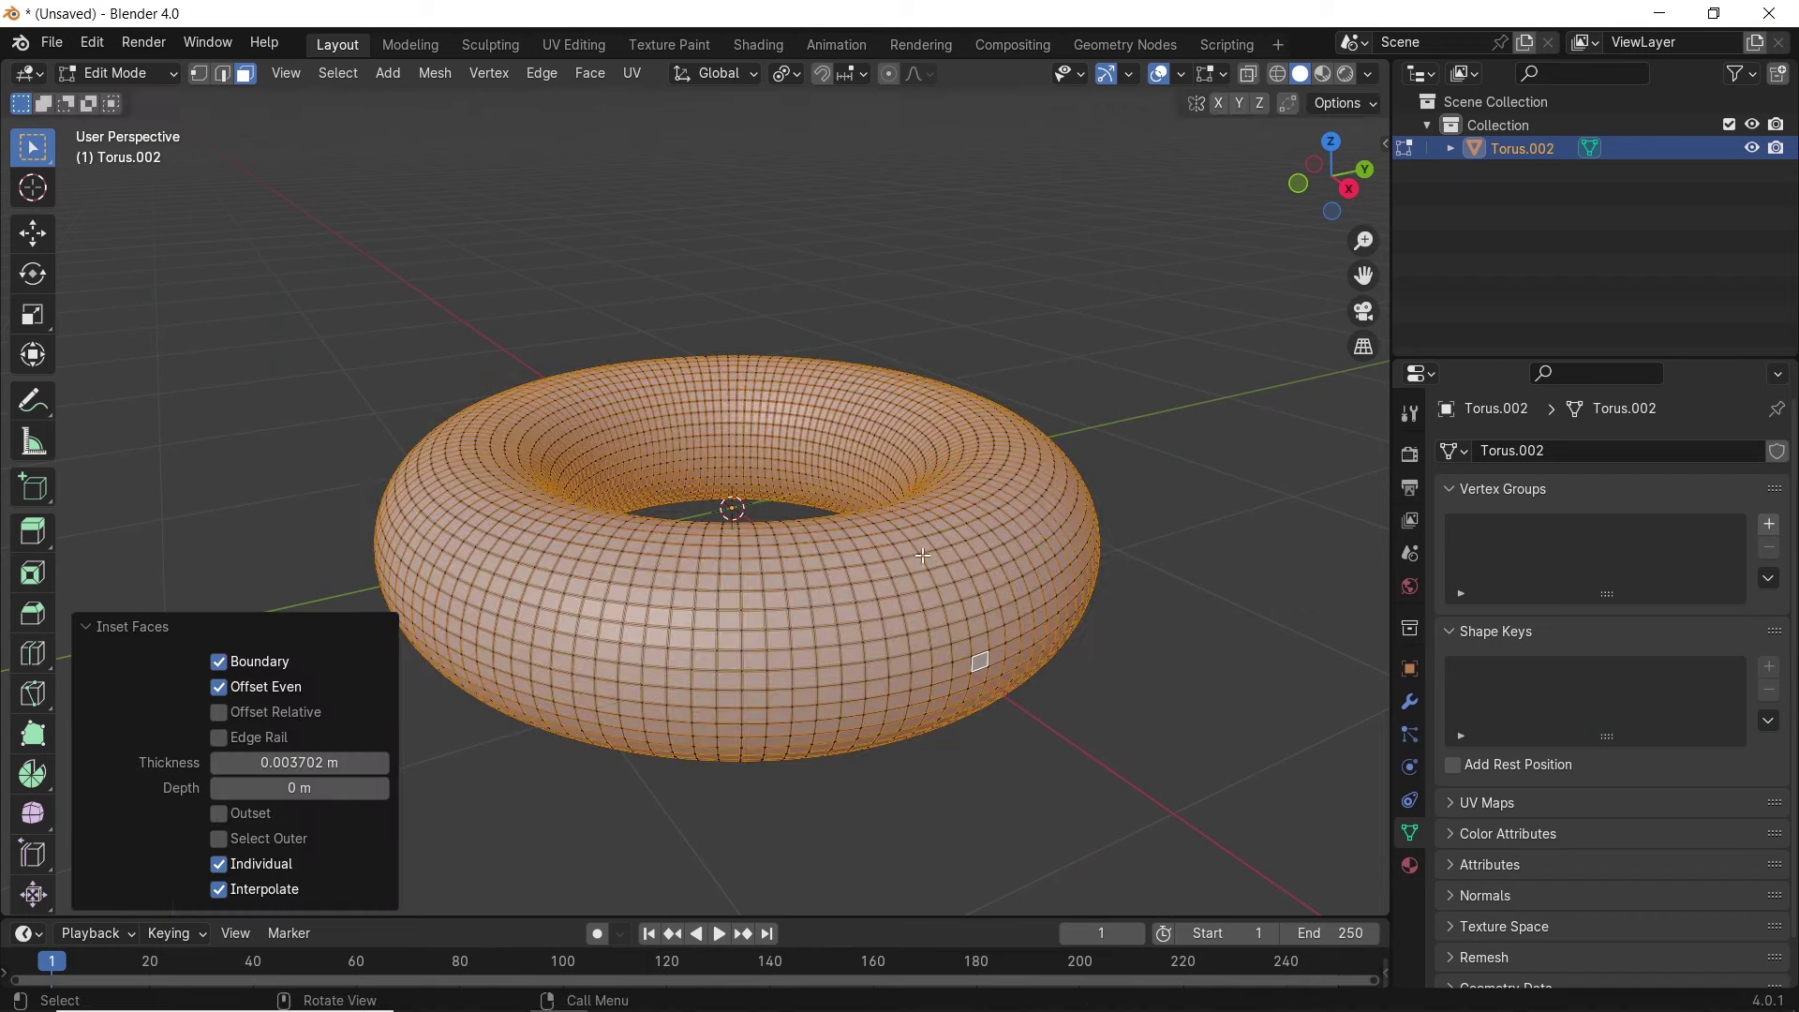
# - Back in Object Mode, duplicate the torus and place the copy beside it along Y
pyautogui.press('Tab')
pyautogui.hotkey('shift', 'd')
pyautogui.press('y')
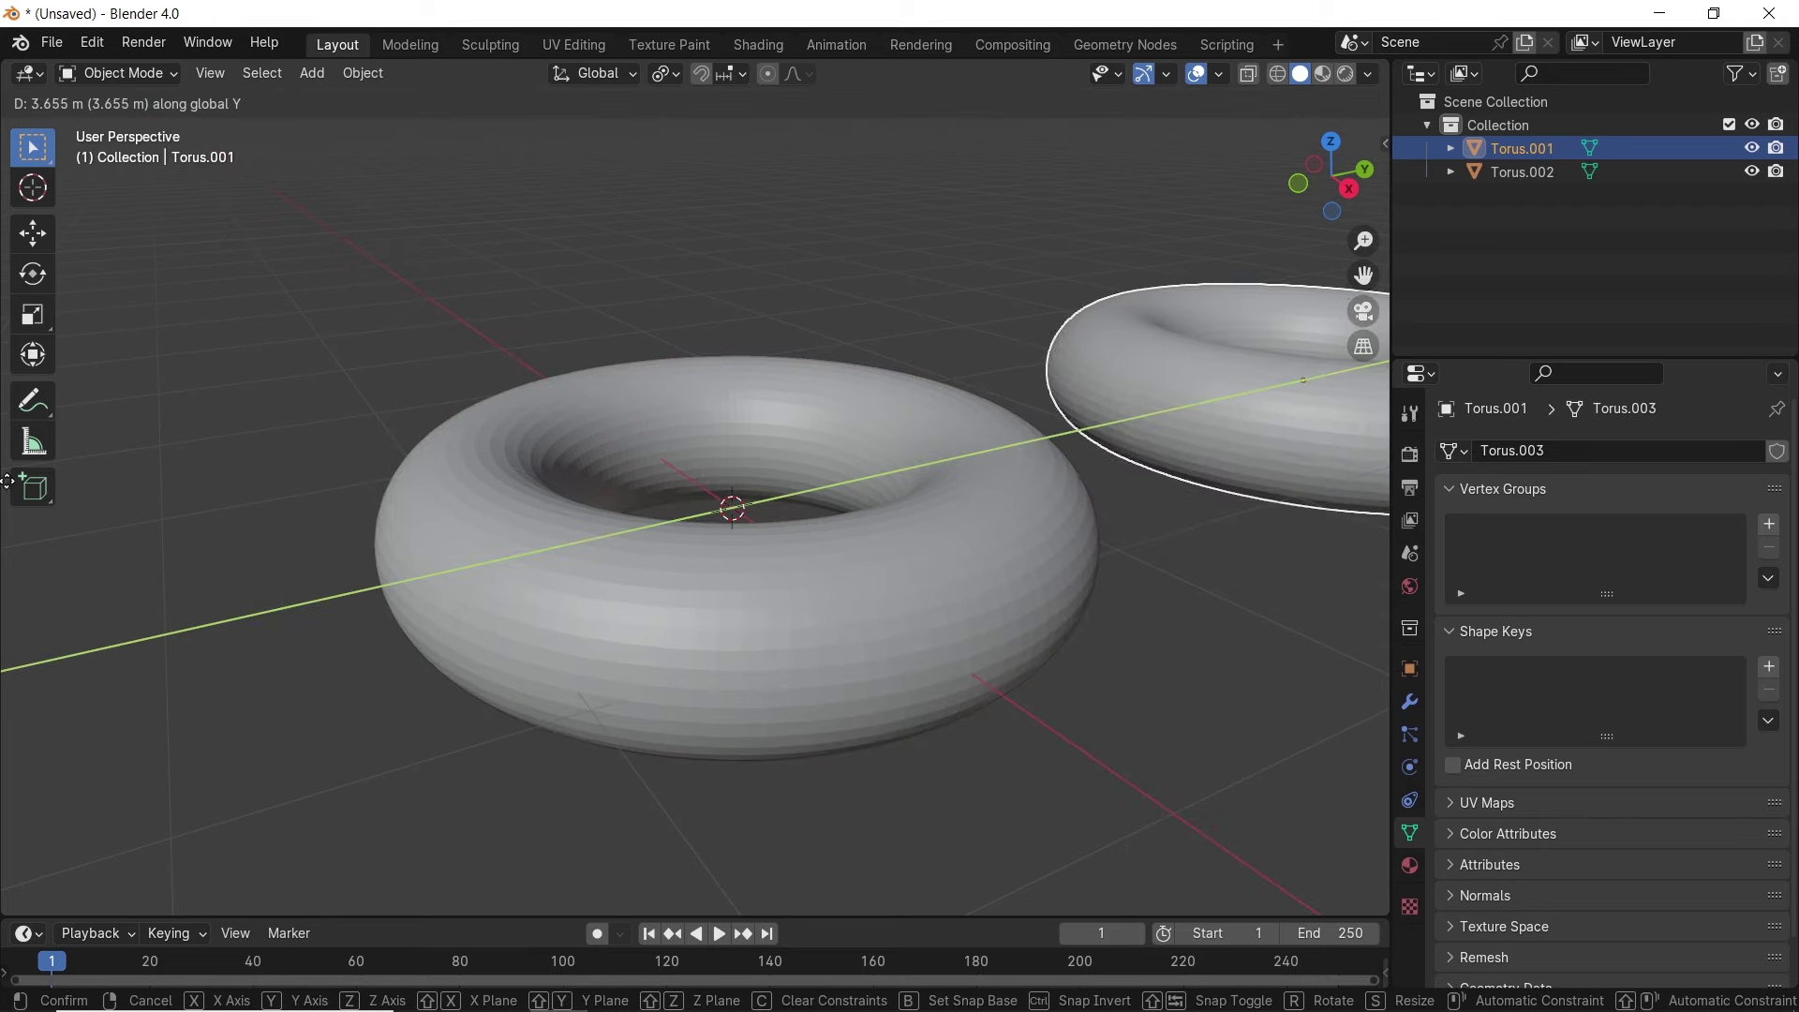
pyautogui.click(1265, 525)
# - Delete the inset faces of Torus.002, leaving an open wire lattice
pyautogui.click(881, 606)
pyautogui.press('Tab')
pyautogui.keyDown('shift'); pyautogui.moveTo(984, 634); pyautogui.dragTo(839, 604, button='middle'); pyautogui.keyUp('shift')
pyautogui.scroll(3, 839, 603)
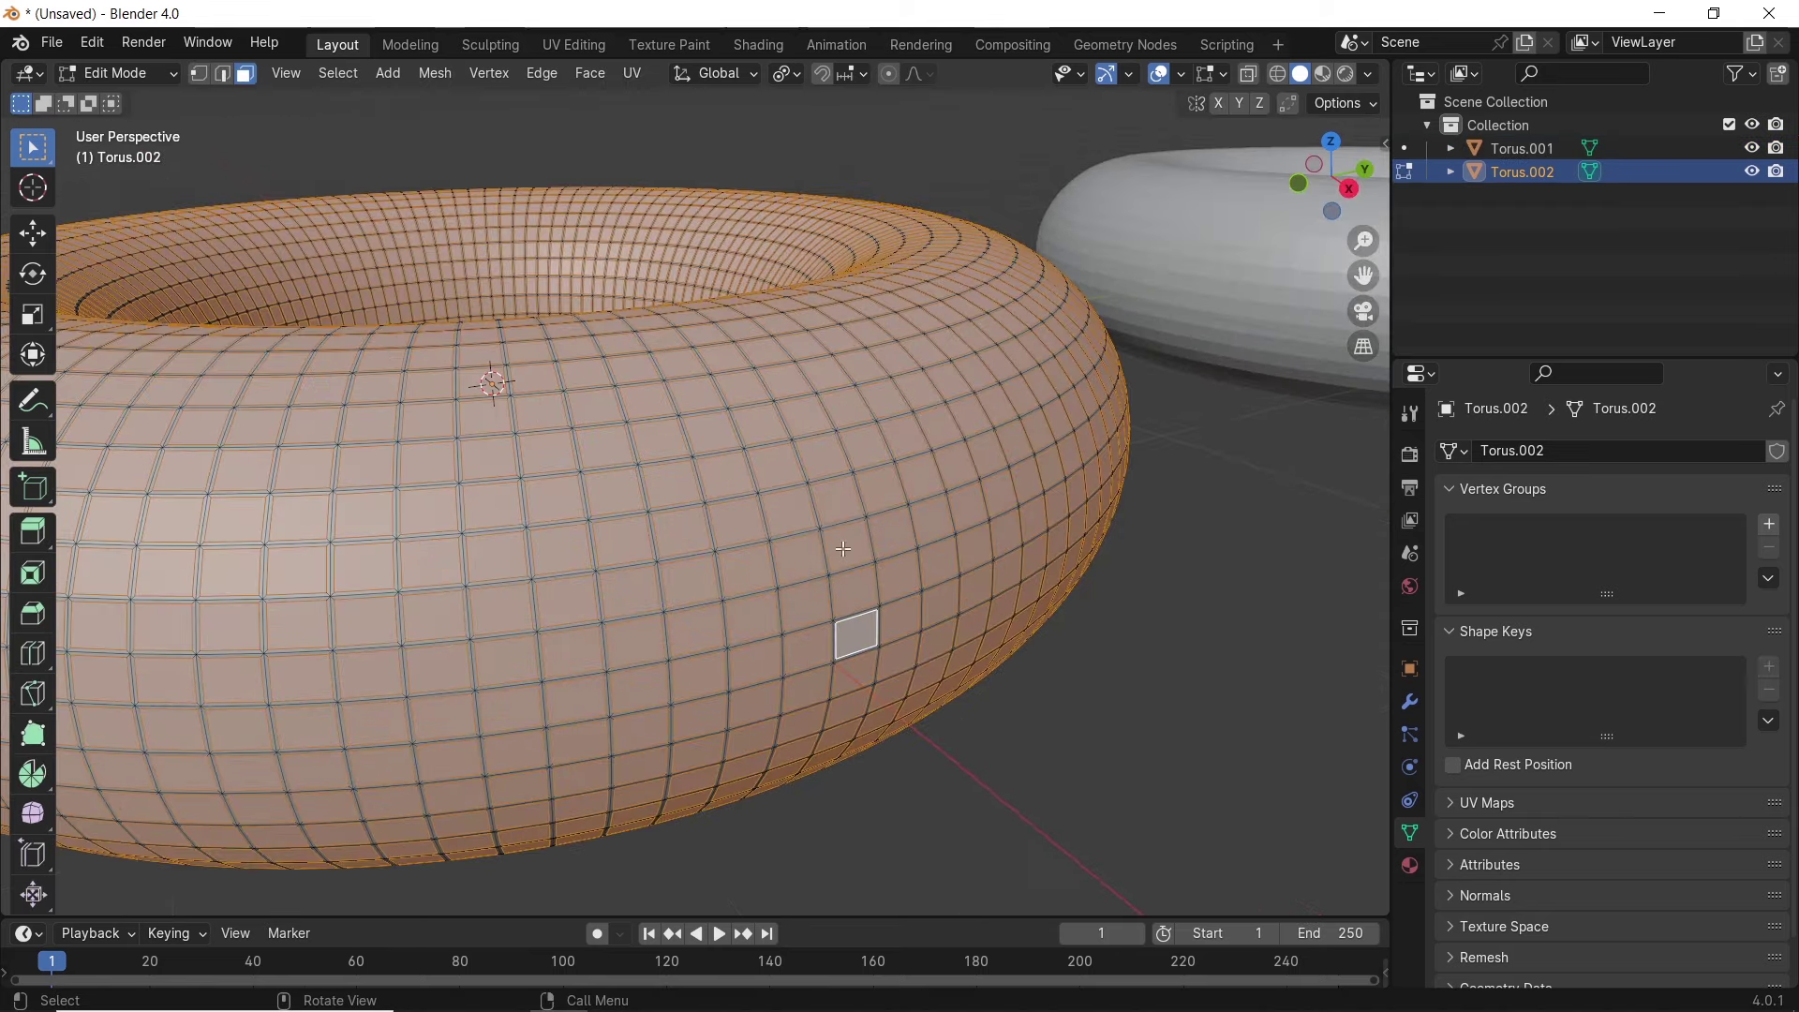
pyautogui.press('x')
pyautogui.click(751, 613)
pyautogui.press('Tab')
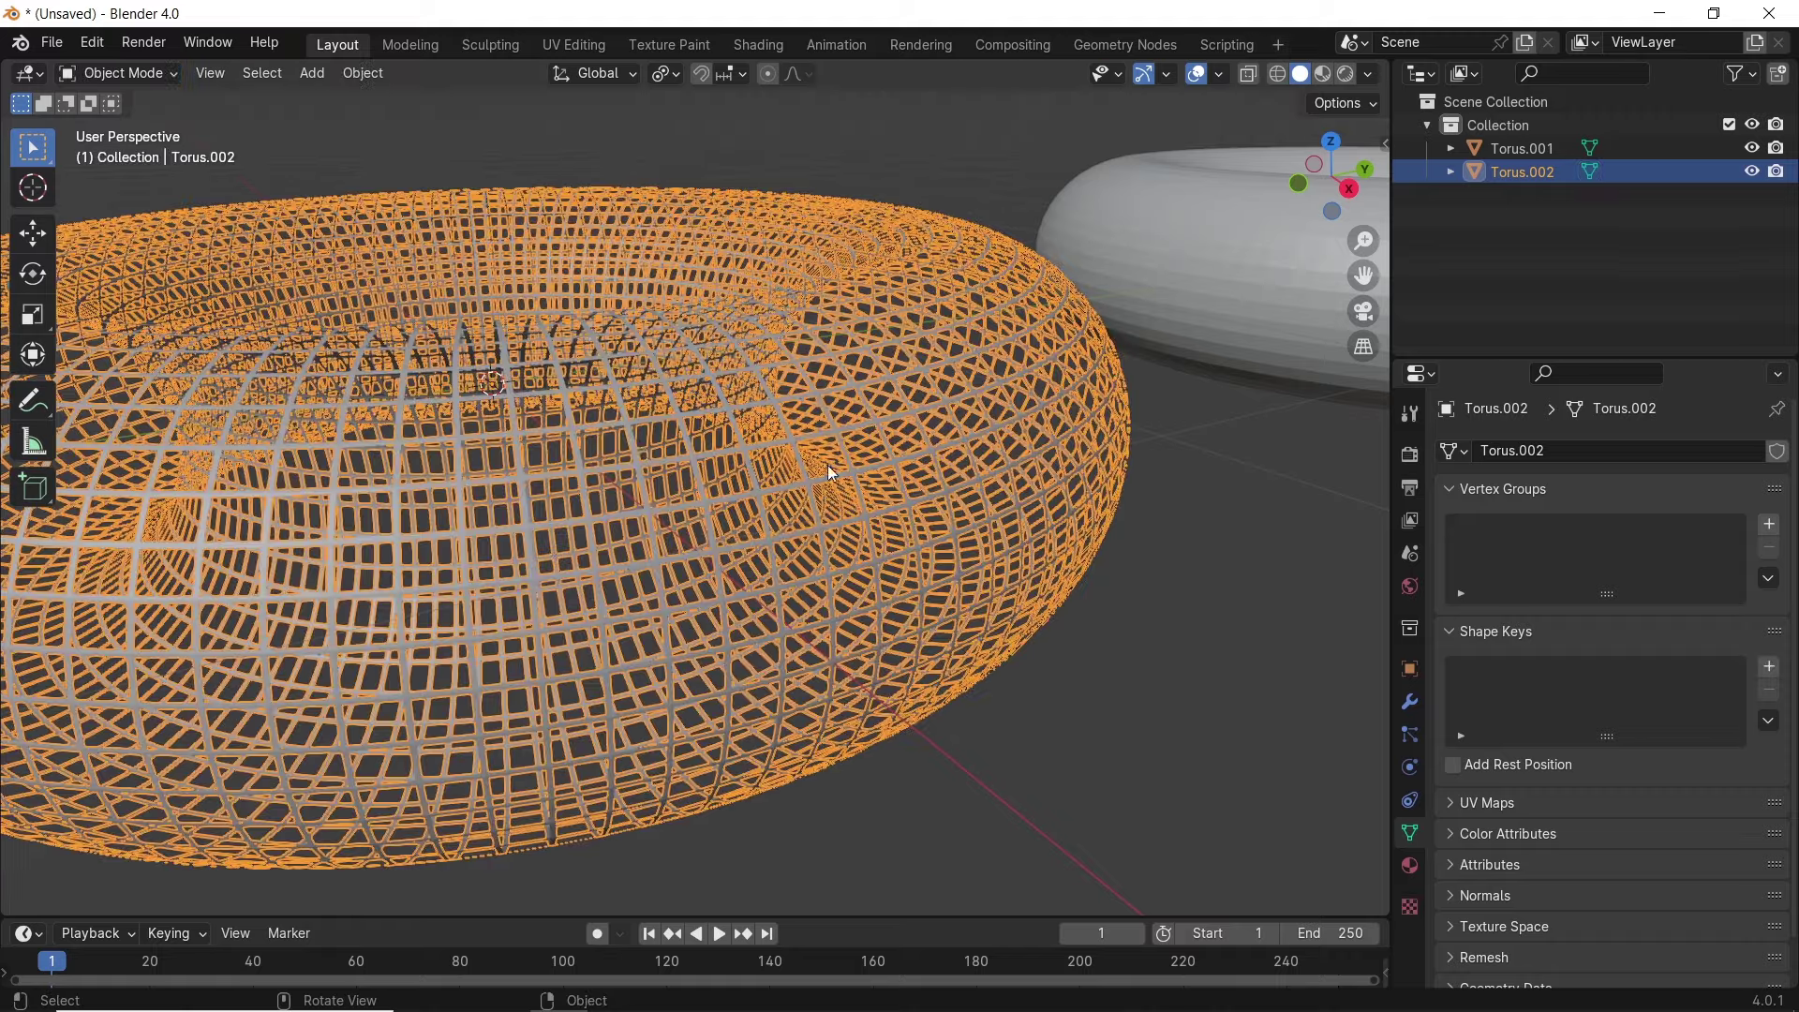
pyautogui.scroll(-3, 824, 521)
pyautogui.keyDown('shift'); pyautogui.moveTo(825, 521); pyautogui.dragTo(784, 558, button='middle'); pyautogui.keyUp('shift')
# - Shrink Torus.001's selected inset faces down to 0.089
pyautogui.click(1071, 434)
pyautogui.press('Tab')
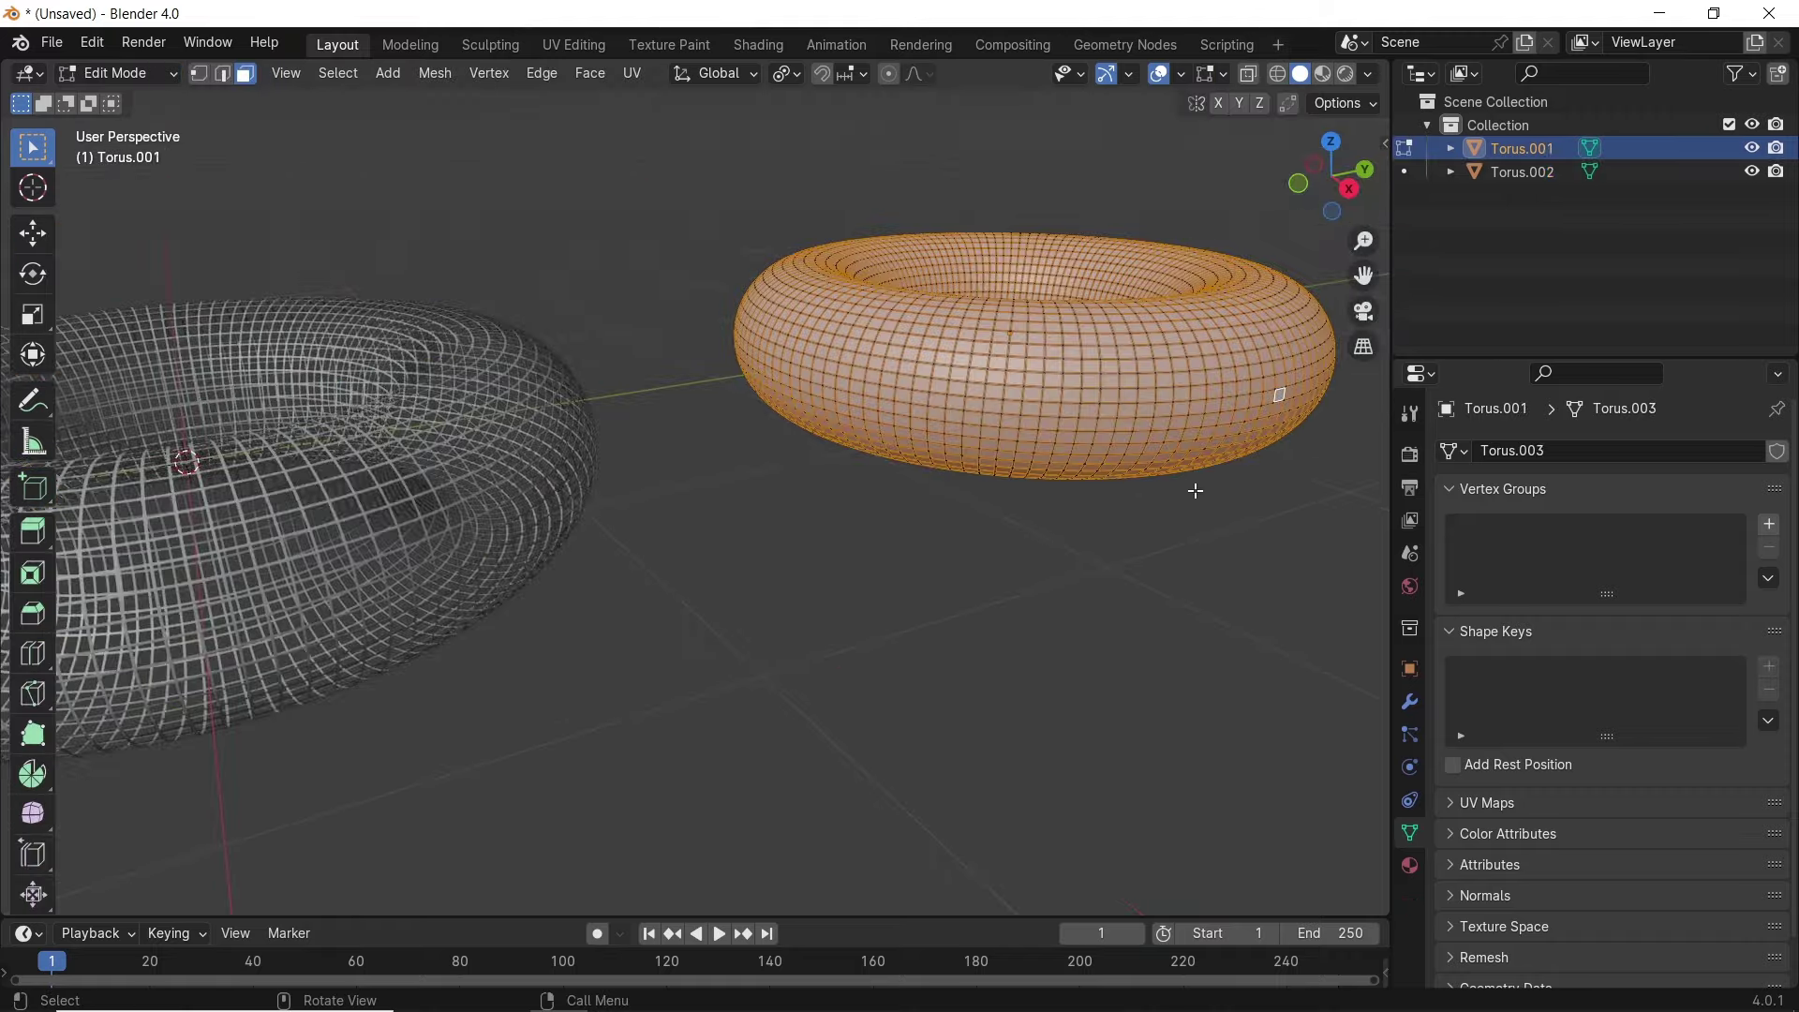
pyautogui.press('KP_Decimal')
pyautogui.scroll(6, 1209, 506)
pyautogui.press('s')
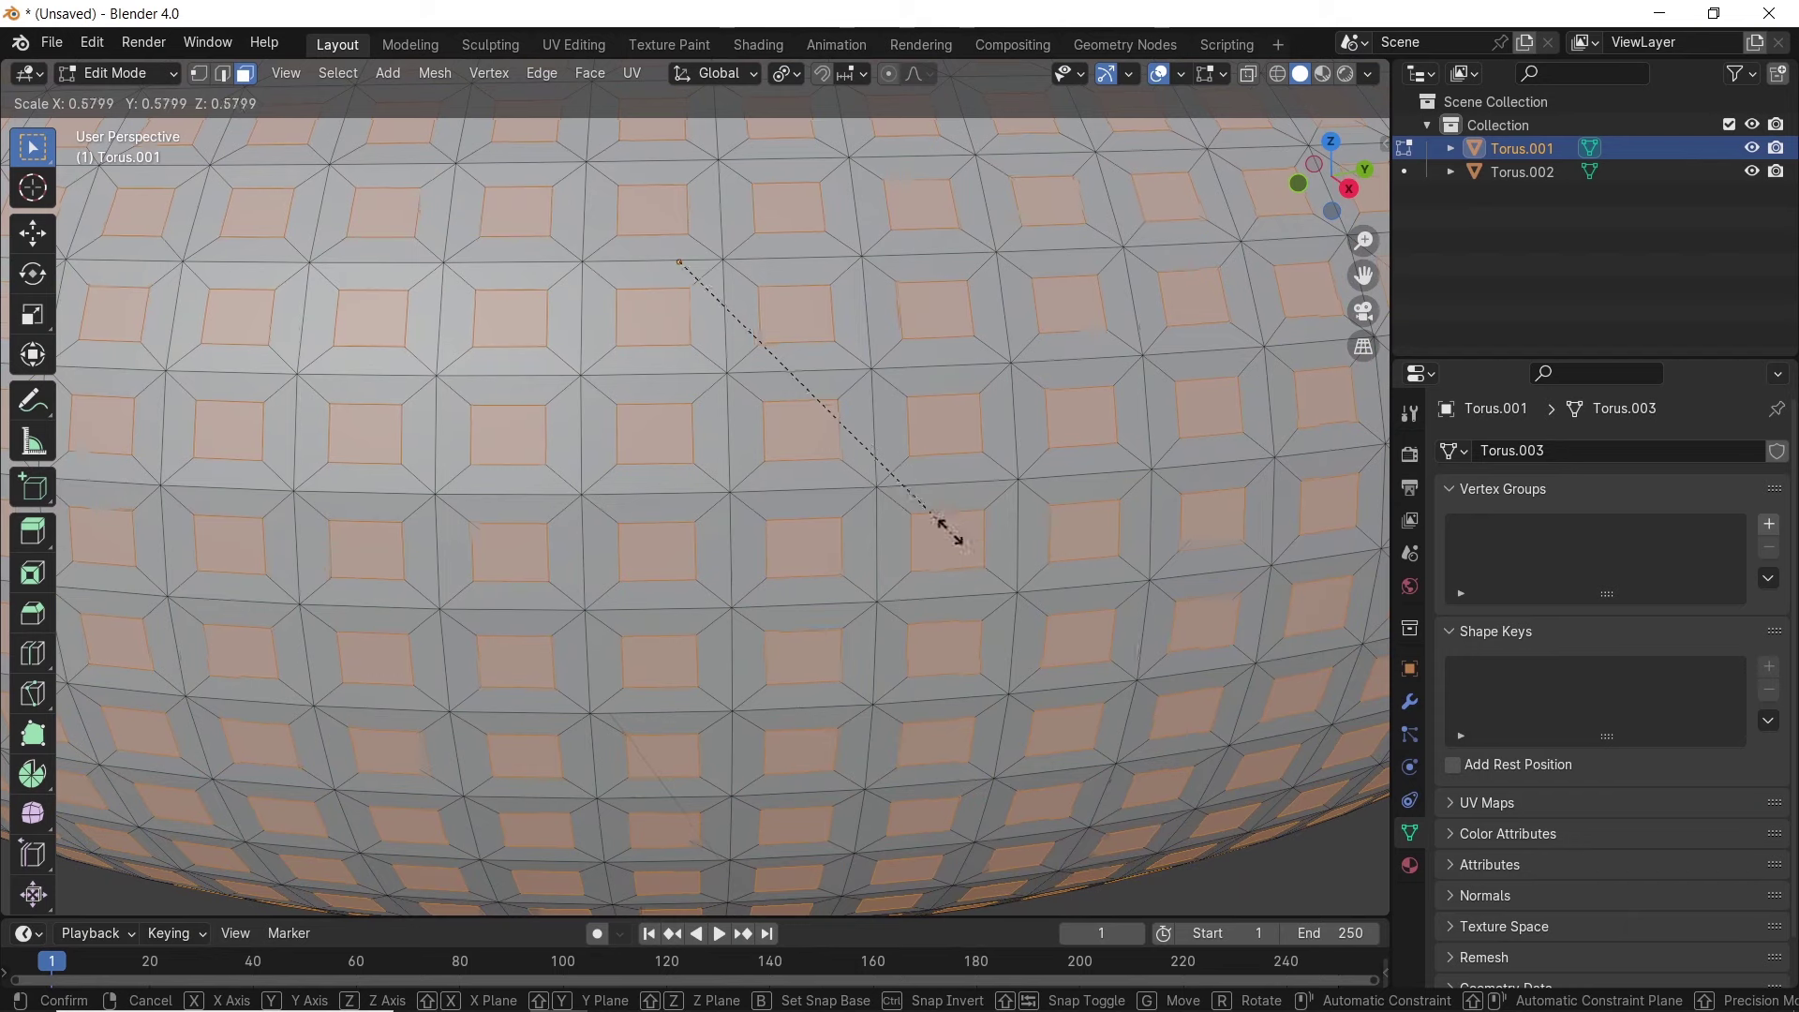
pyautogui.click(705, 323)
pyautogui.press('s')
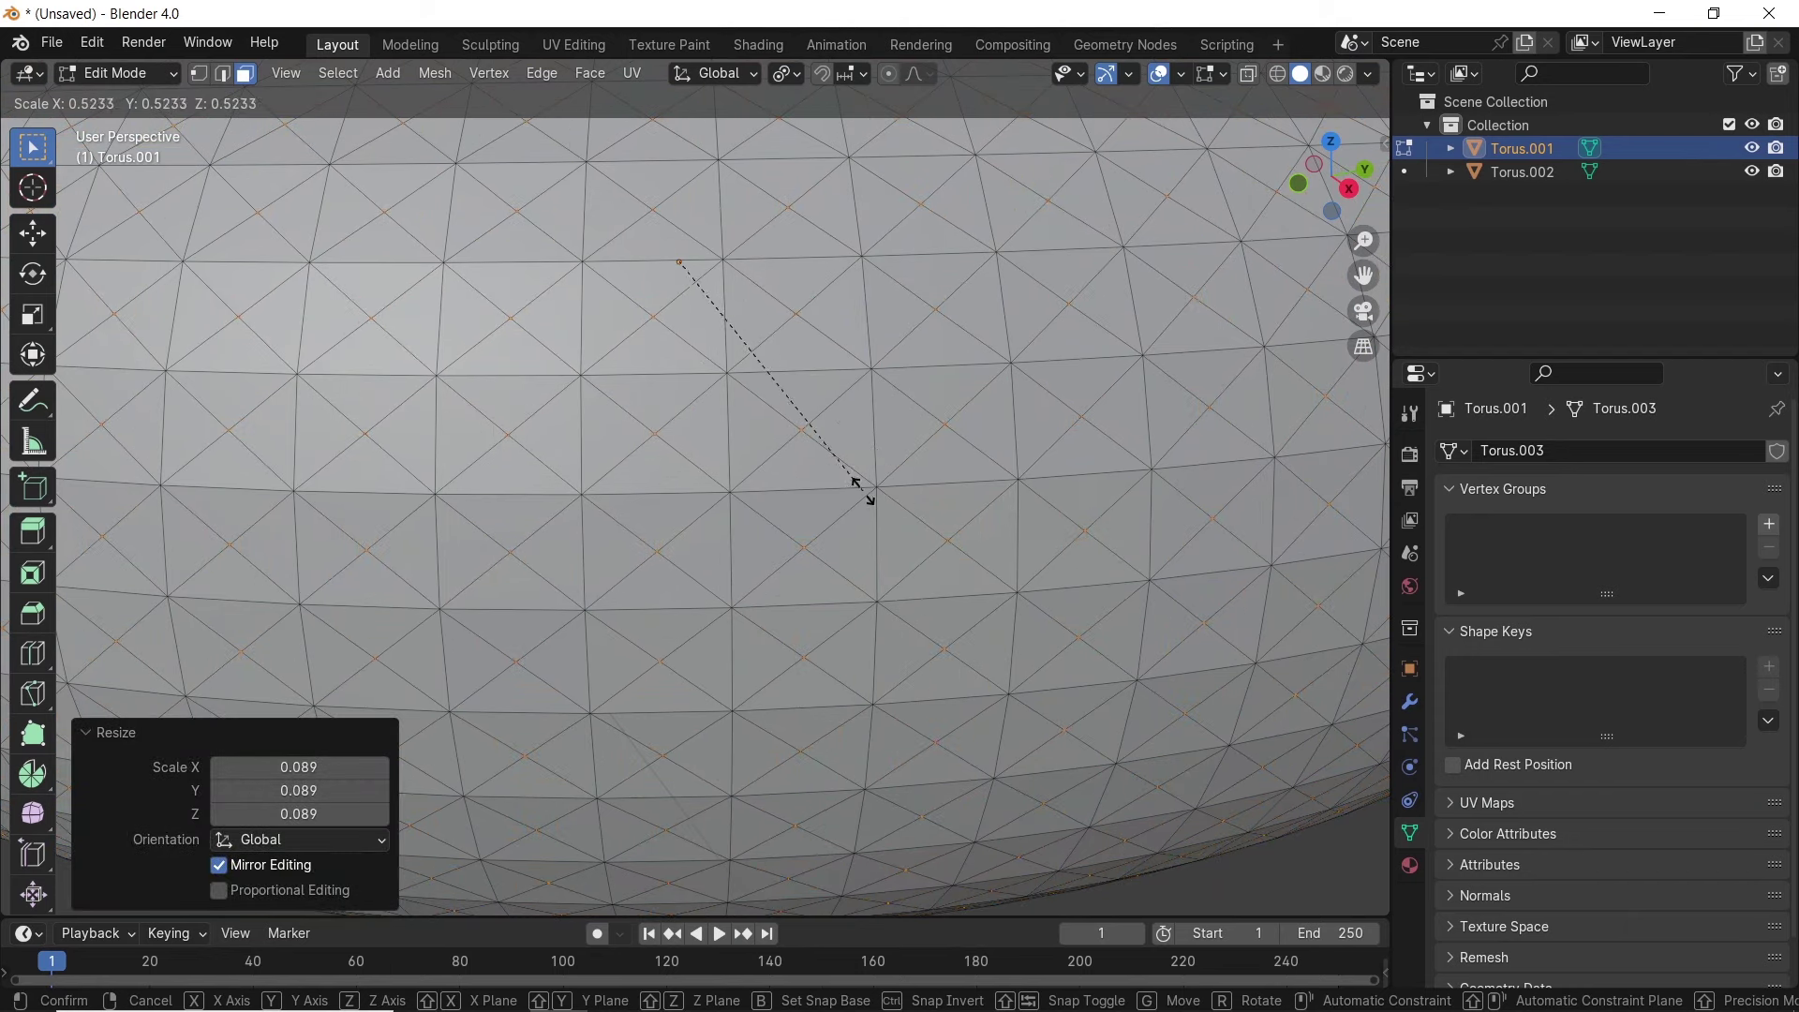
pyautogui.click(787, 398)
# - Finish editing Torus.001 and frame both tori in Object Mode with Home
pyautogui.press('x')
pyautogui.click(975, 384)
pyautogui.press('Tab')
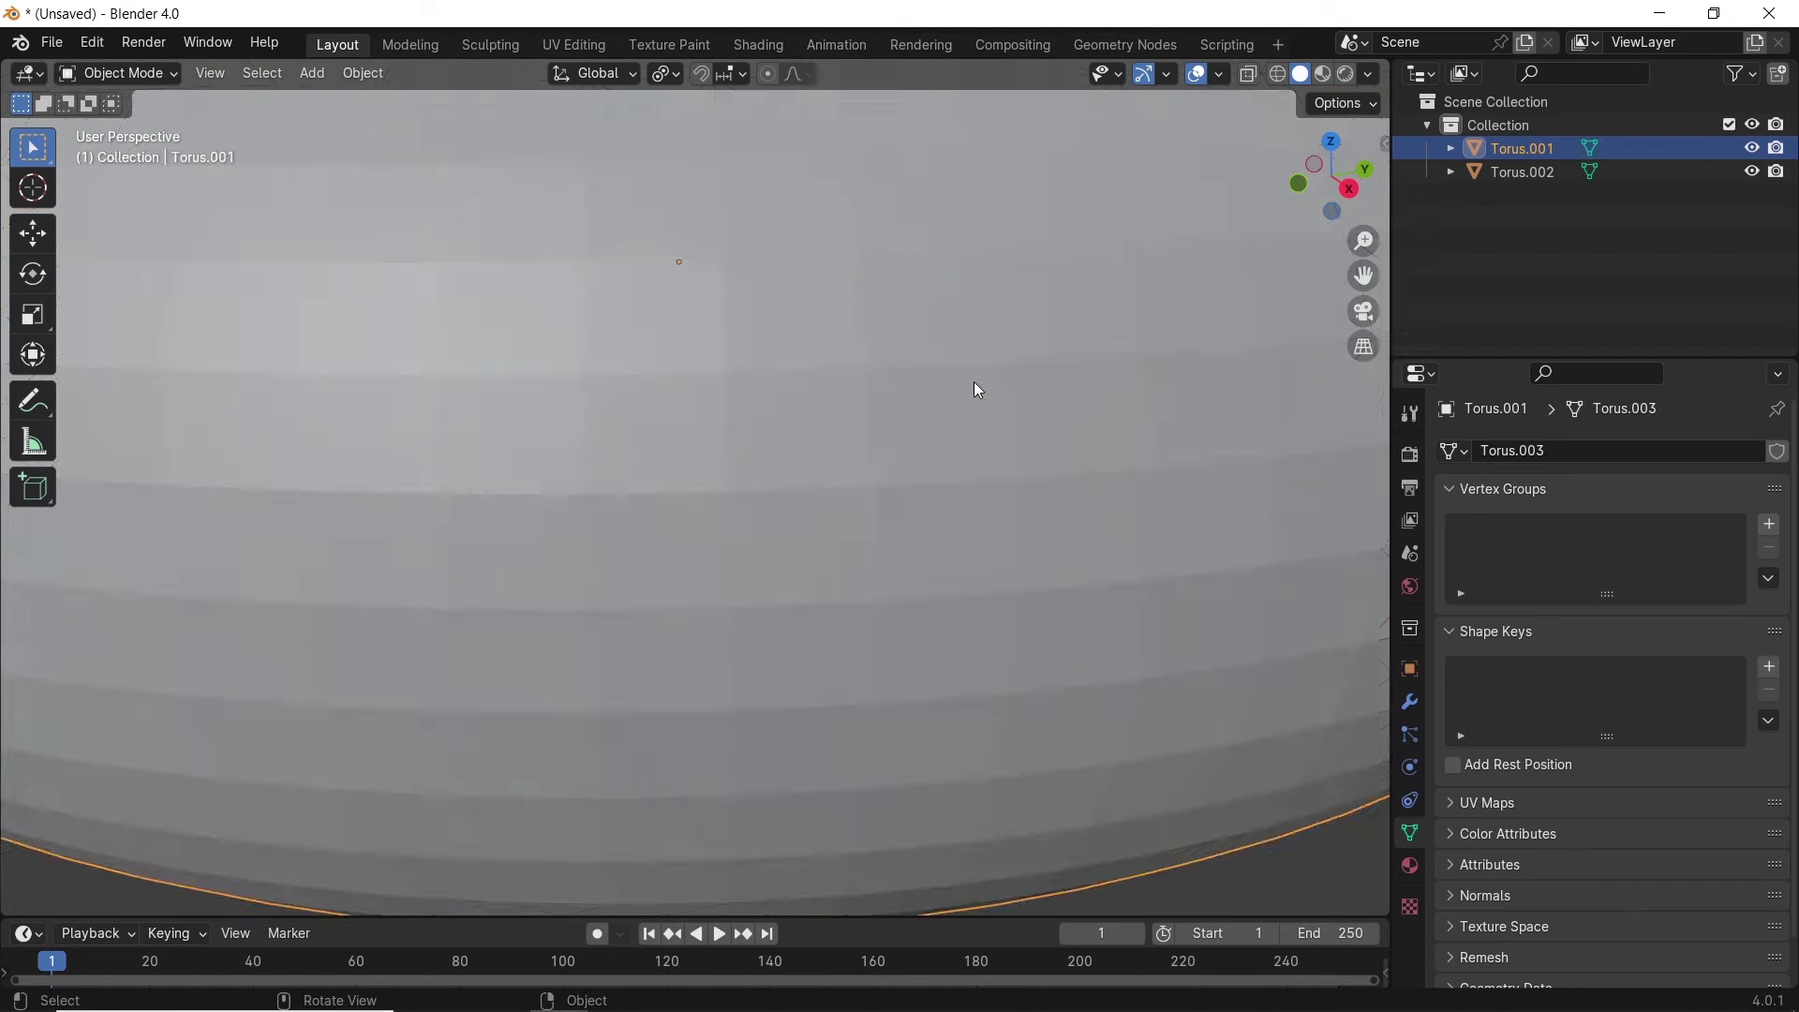
pyautogui.scroll(-10, 888, 474)
pyautogui.press('Home')
pyautogui.scroll(2, 982, 461)
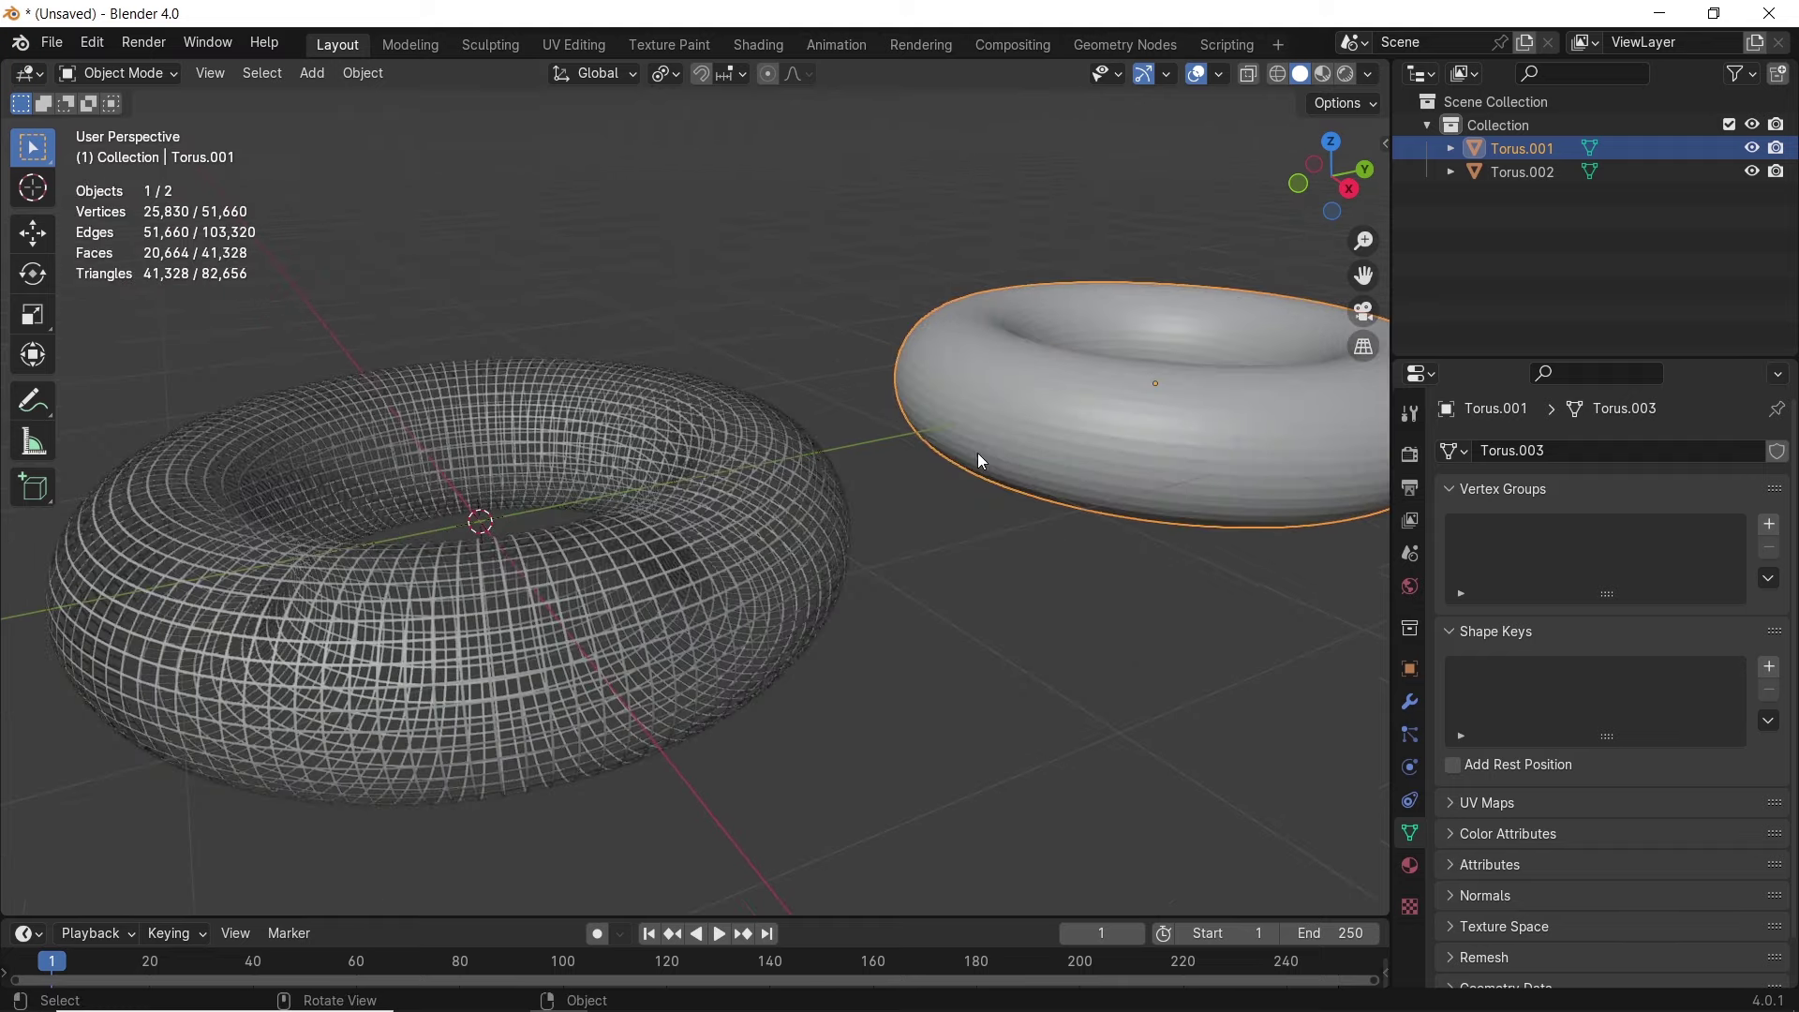
# - Join Torus.001 into the wireframe torus as a shape key and test its Value slider
pyautogui.keyDown('shift'); pyautogui.click(823, 478); pyautogui.keyUp('shift')
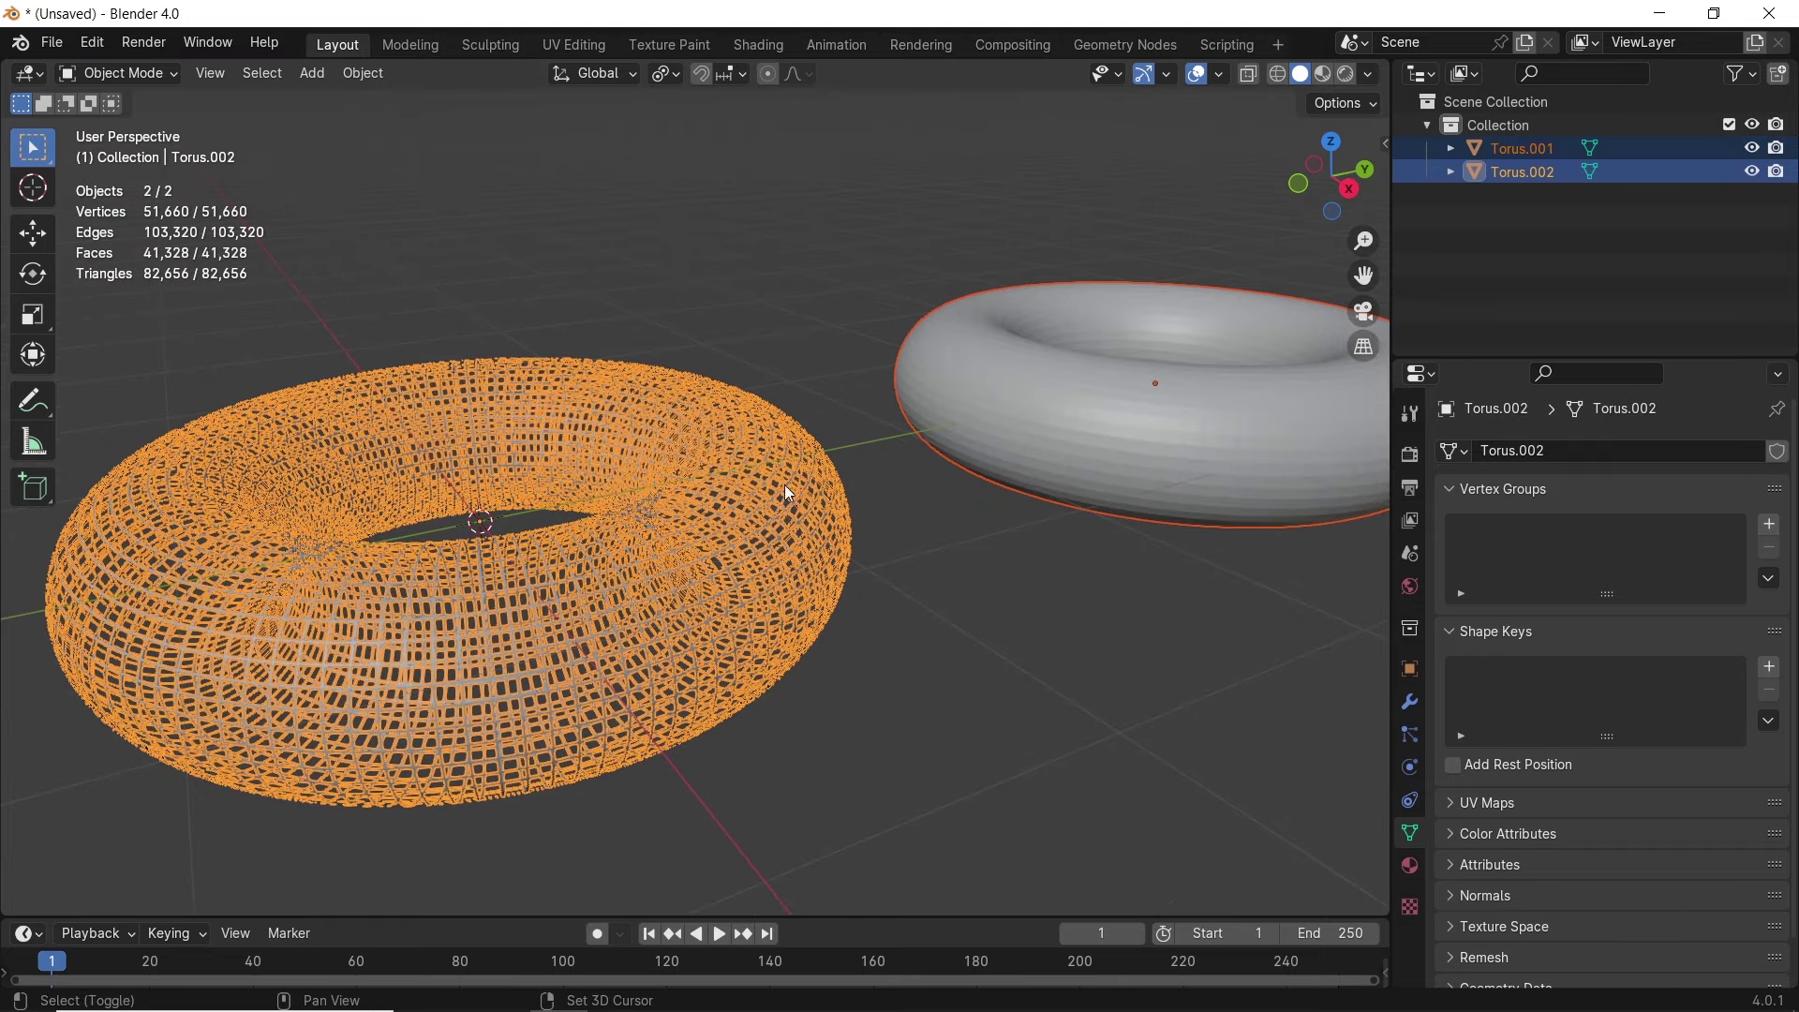
pyautogui.click(1767, 725)
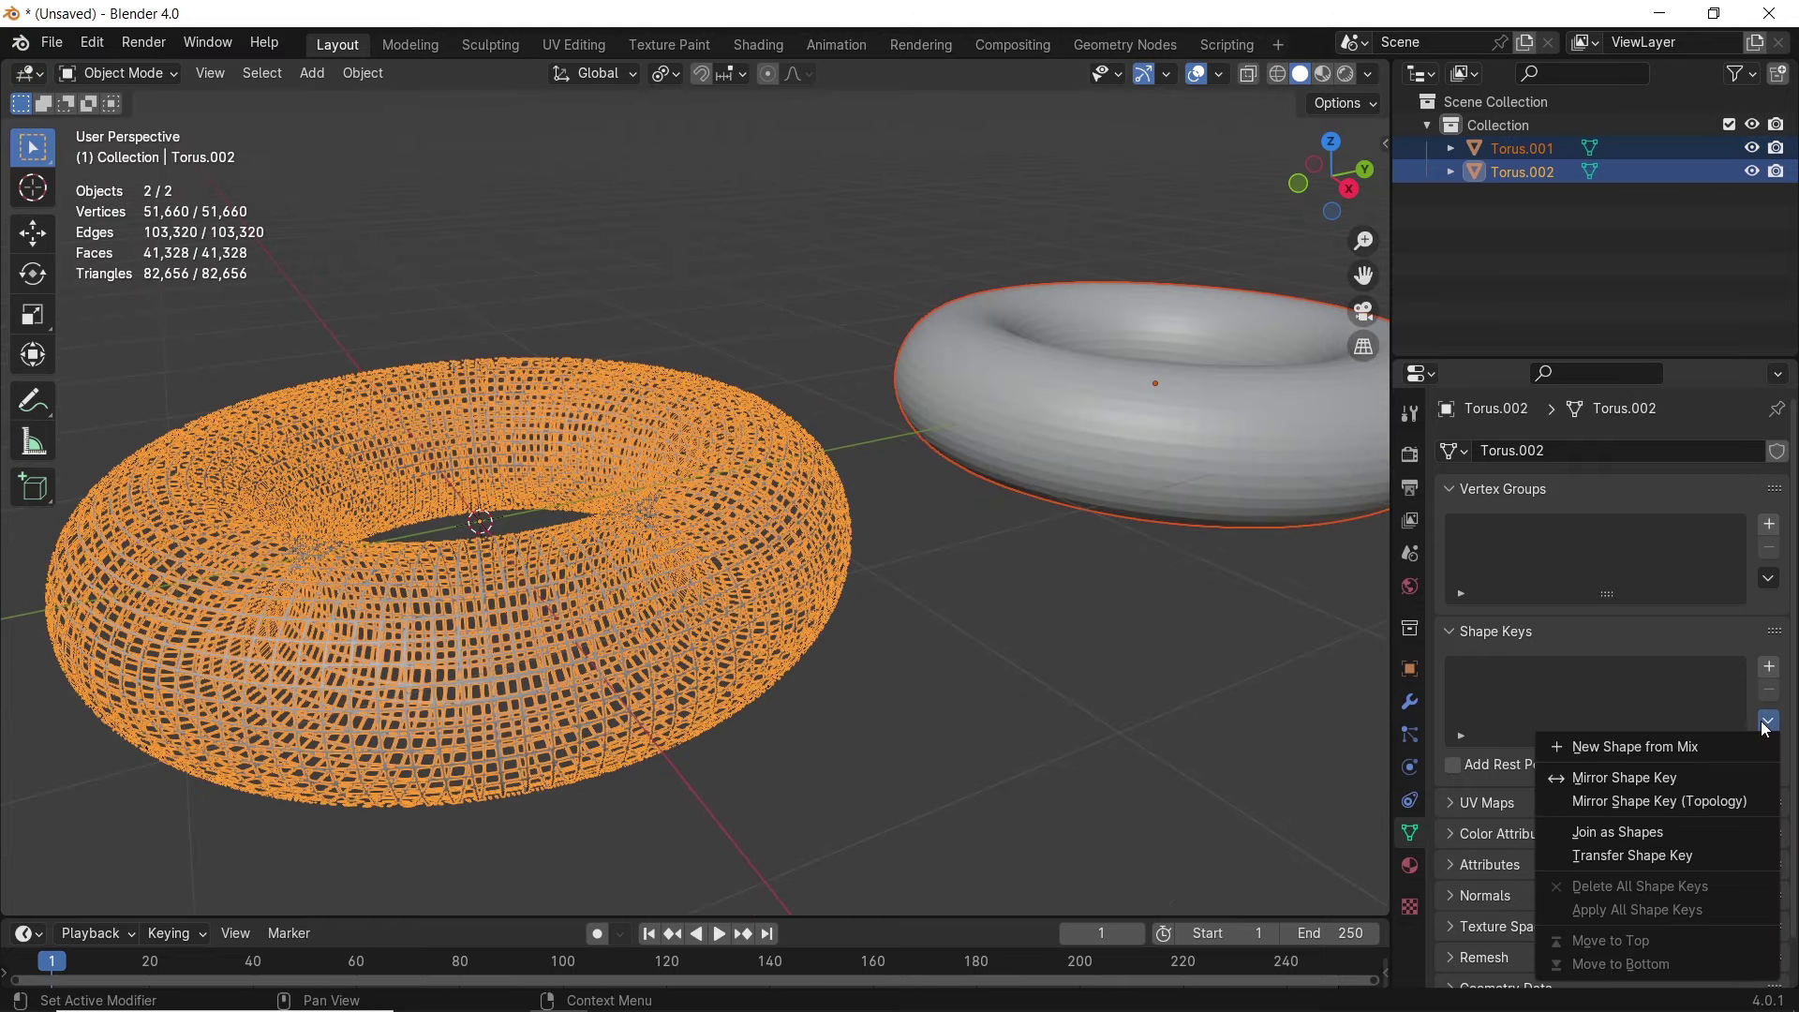
pyautogui.click(1685, 832)
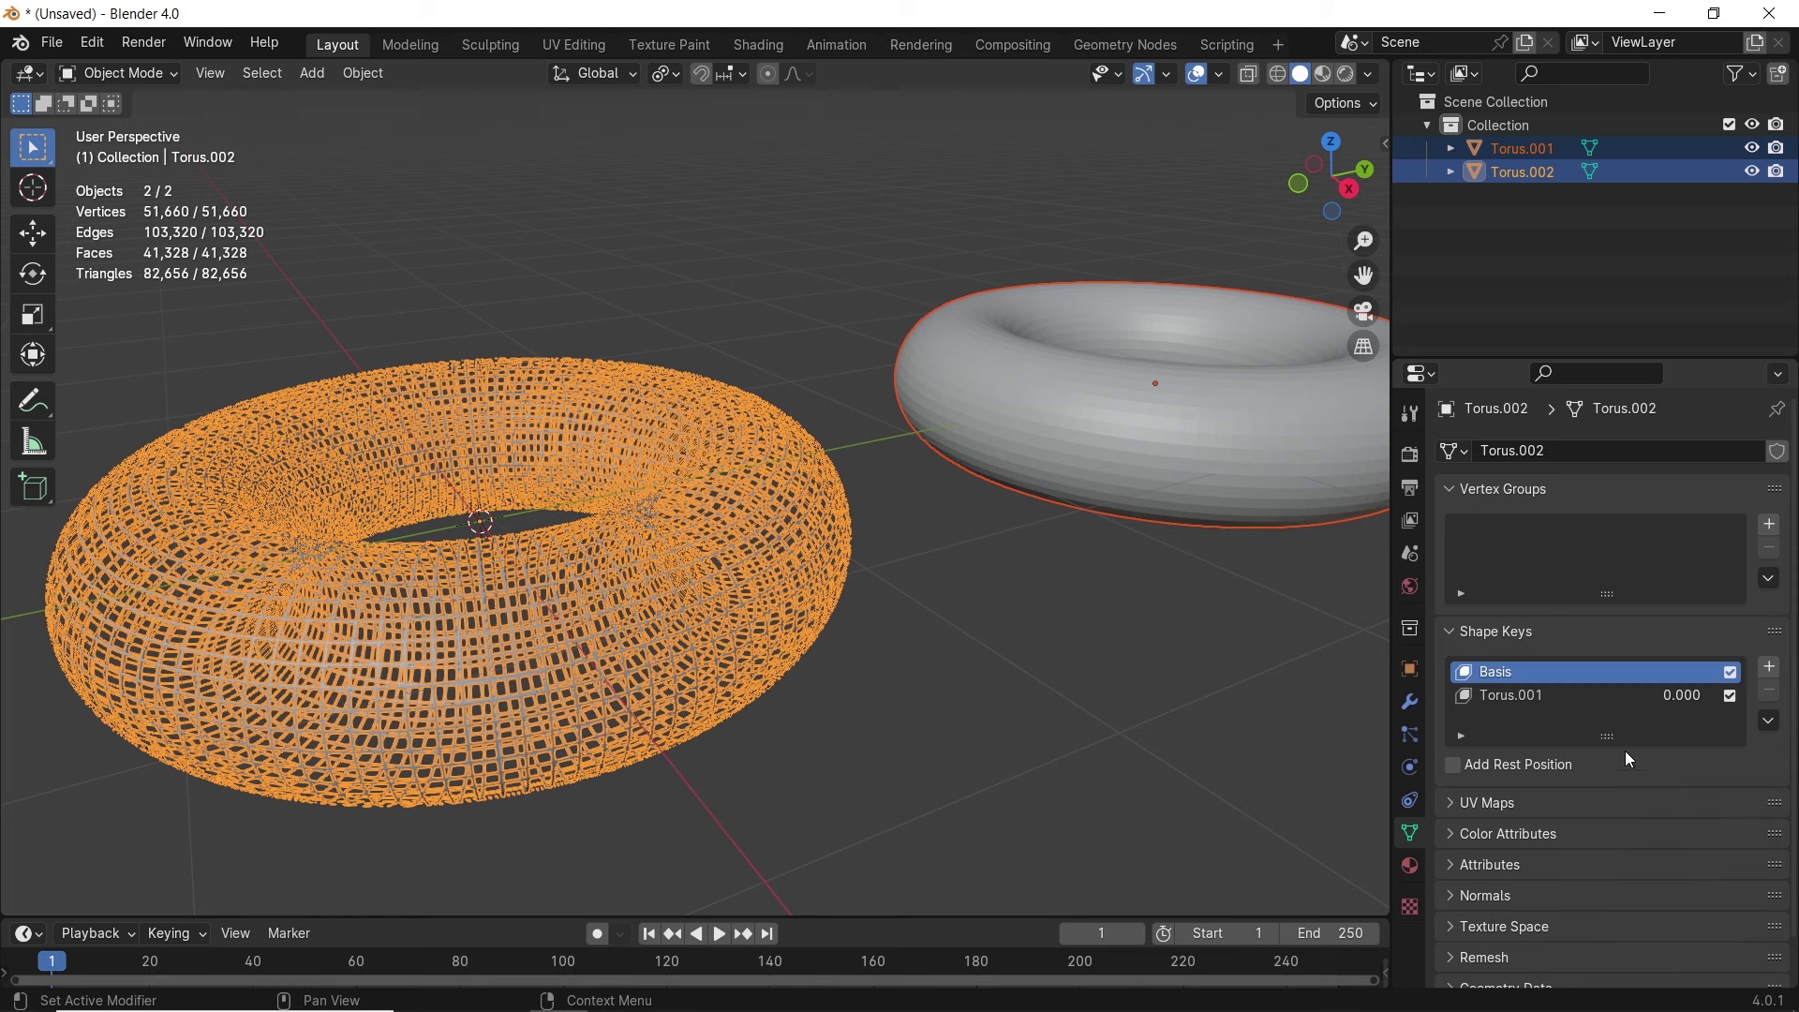
pyautogui.click(1555, 702)
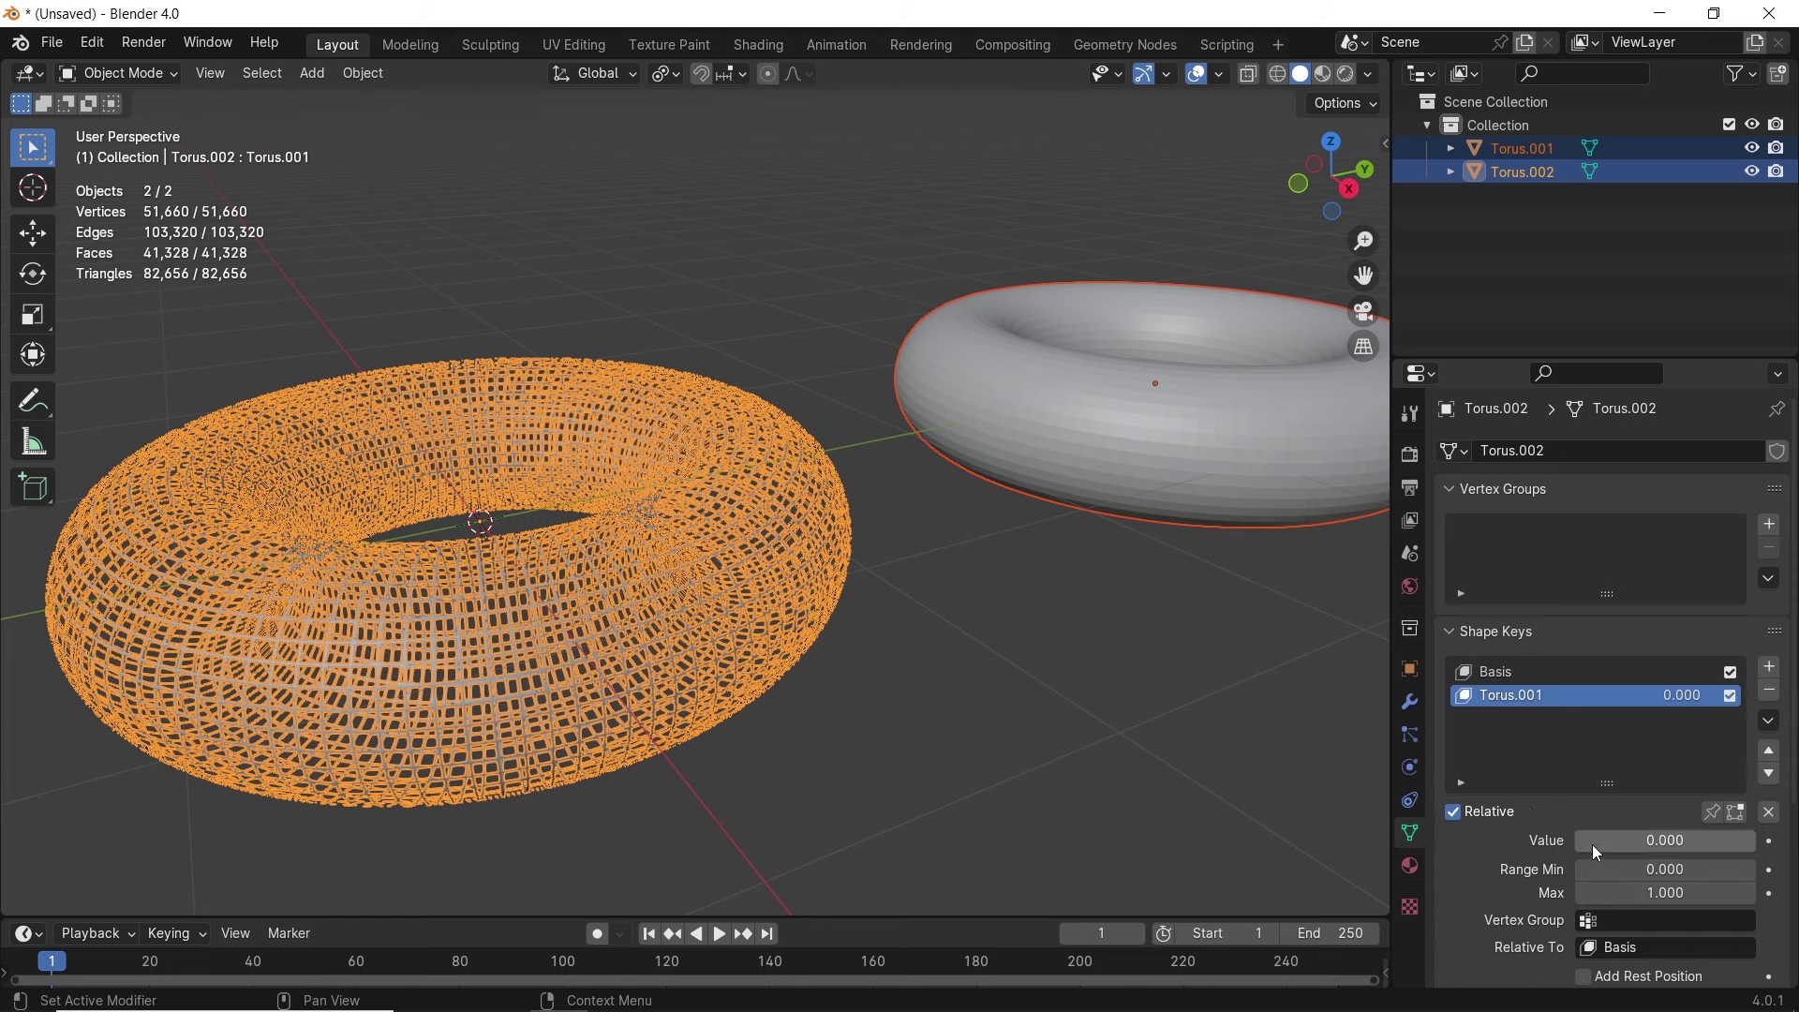
pyautogui.click(1098, 551)
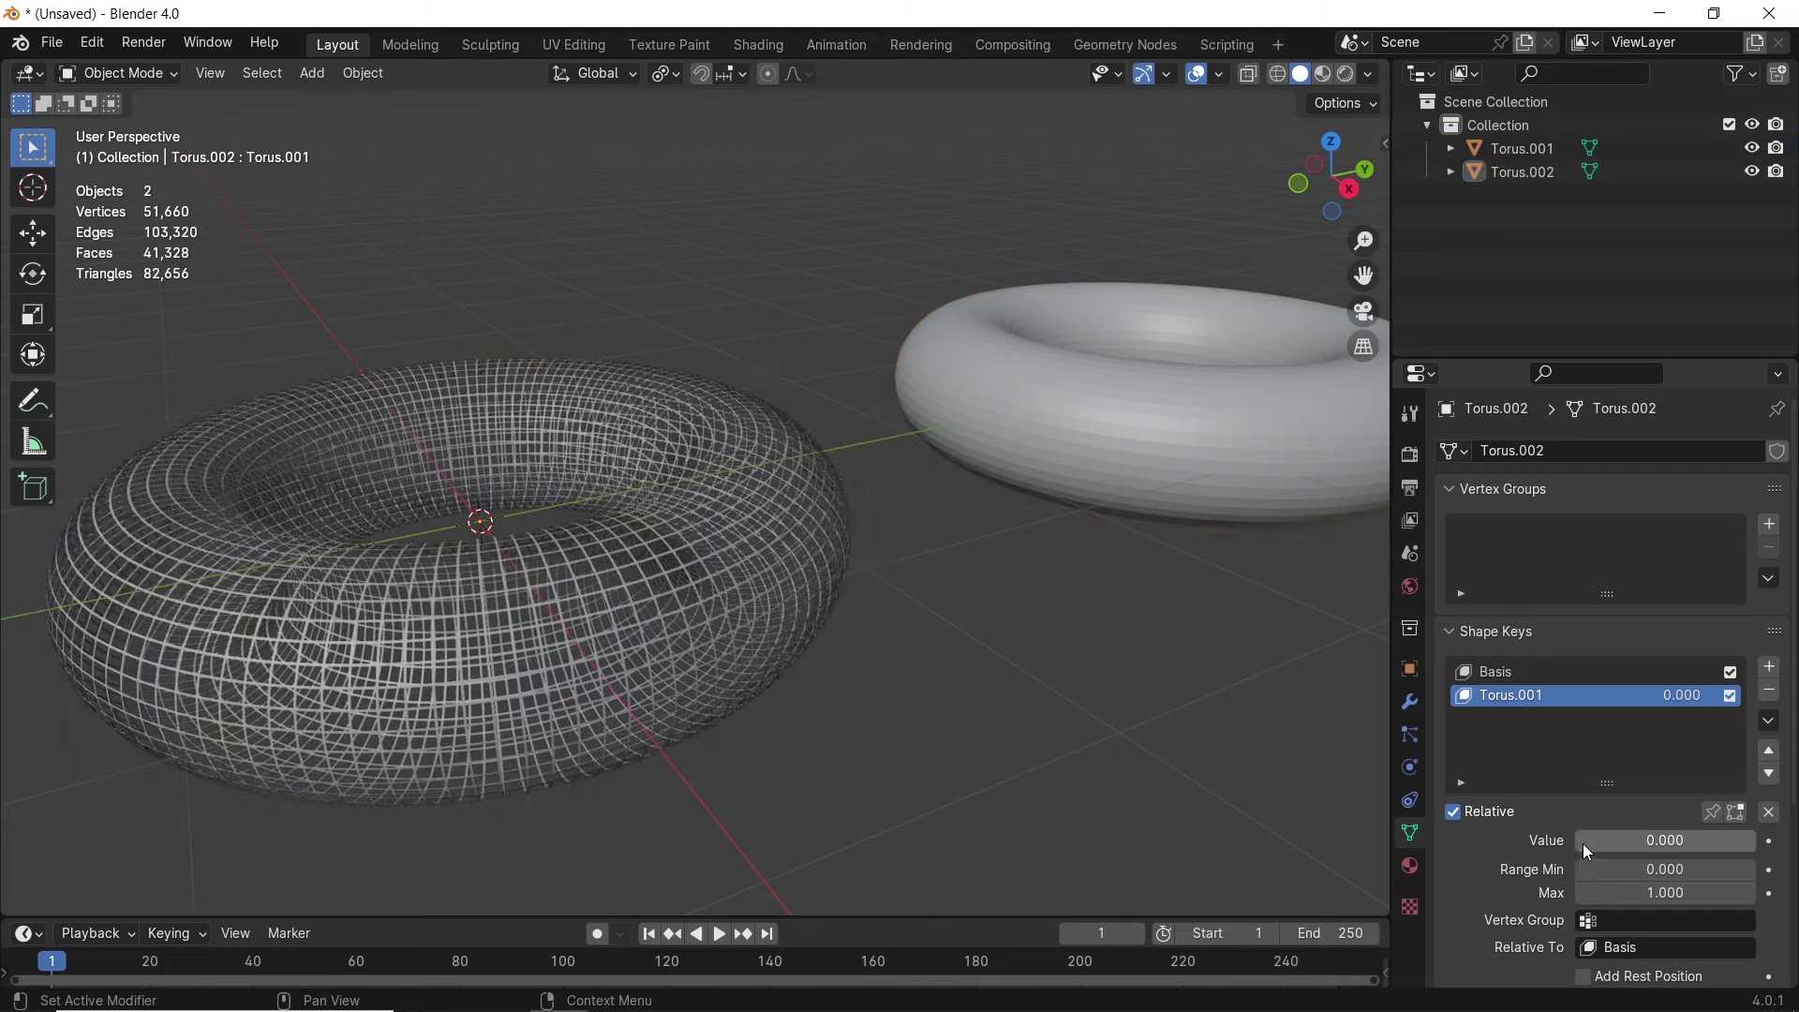
pyautogui.moveTo(1583, 842)
pyautogui.mouseDown()
pyautogui.moveTo(1756, 841)
pyautogui.moveTo(1575, 841)
pyautogui.mouseUp()
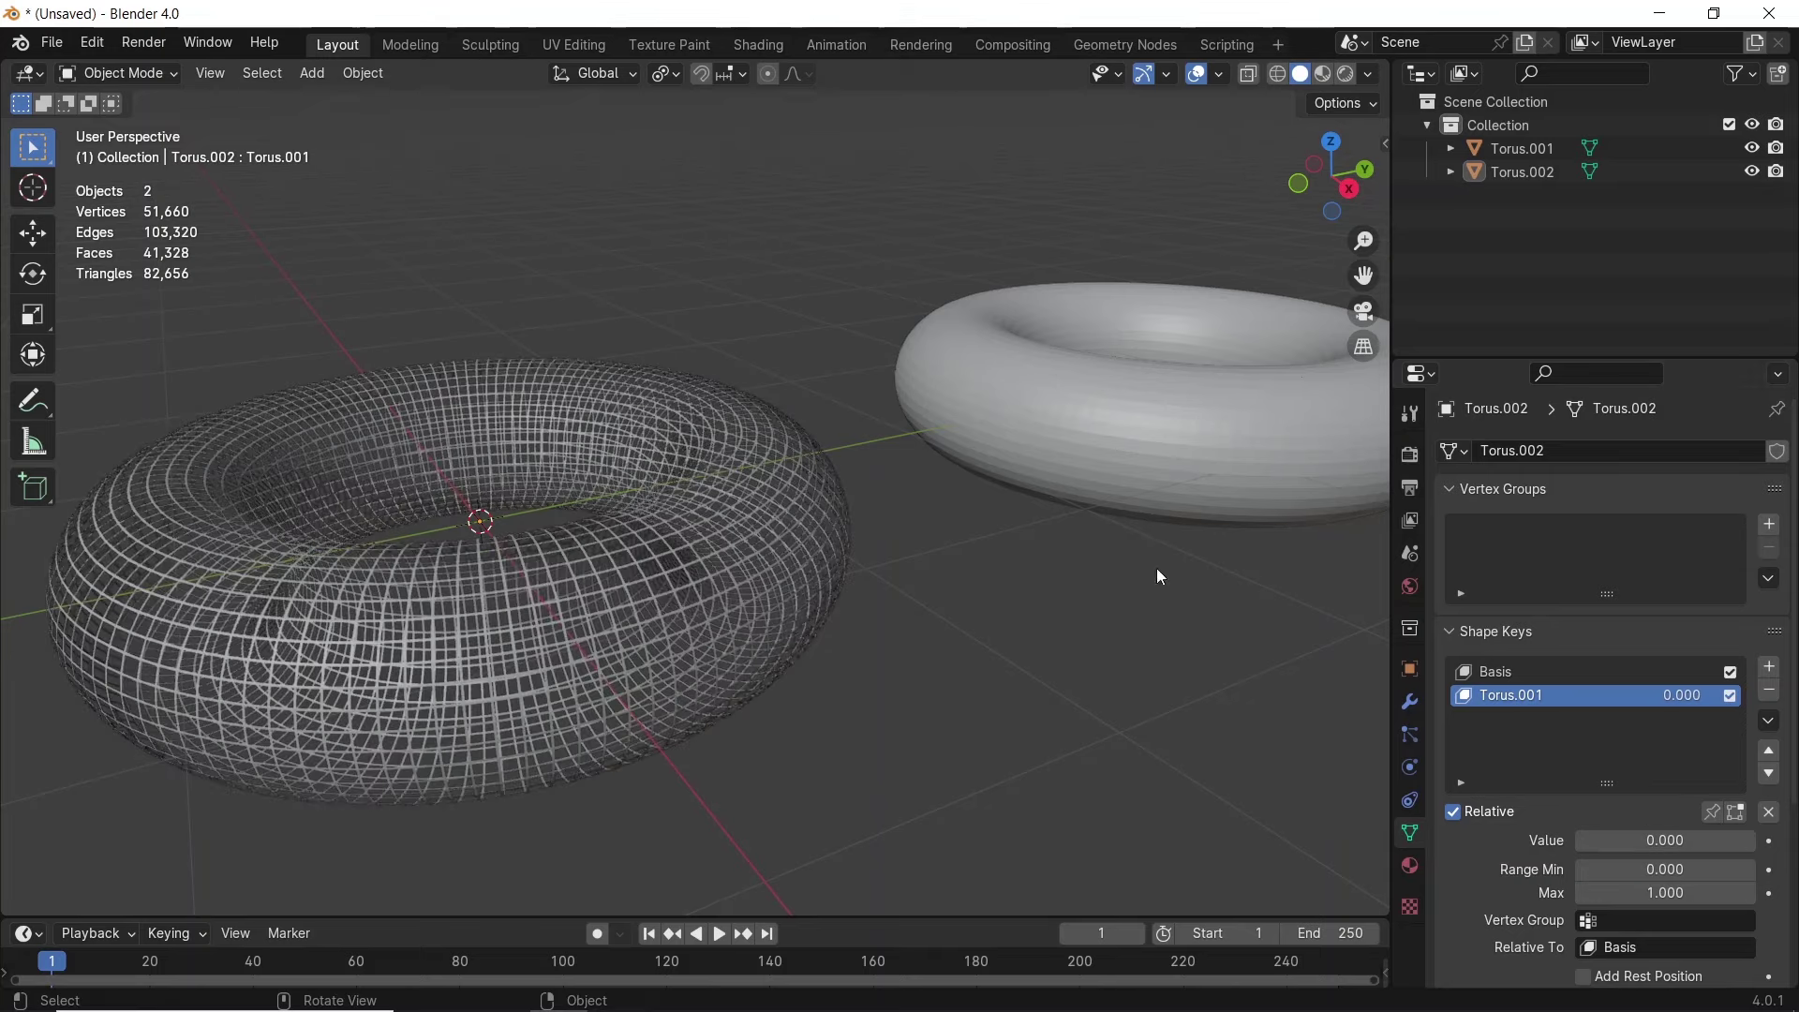
pyautogui.click(669, 470)
# - Select all torus vertices and switch to Weight Paint, undoing a test stroke
pyautogui.press('Tab')
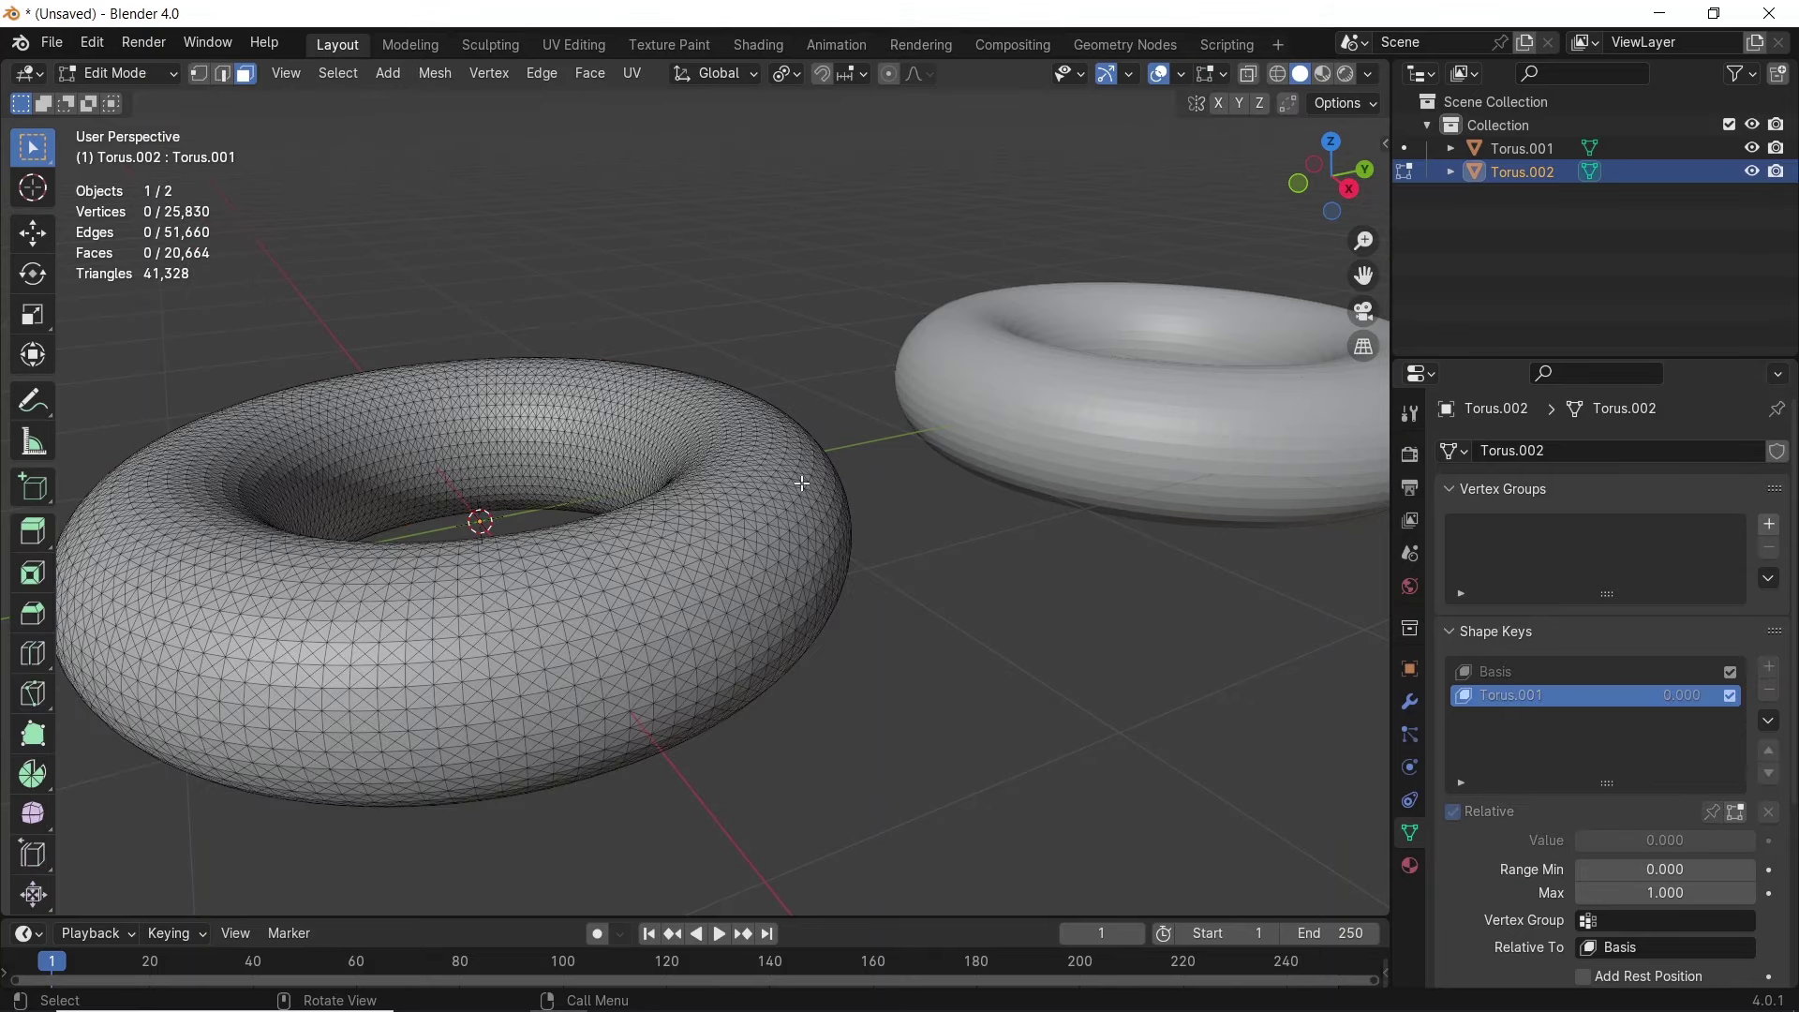
pyautogui.press('a')
pyautogui.press('1')
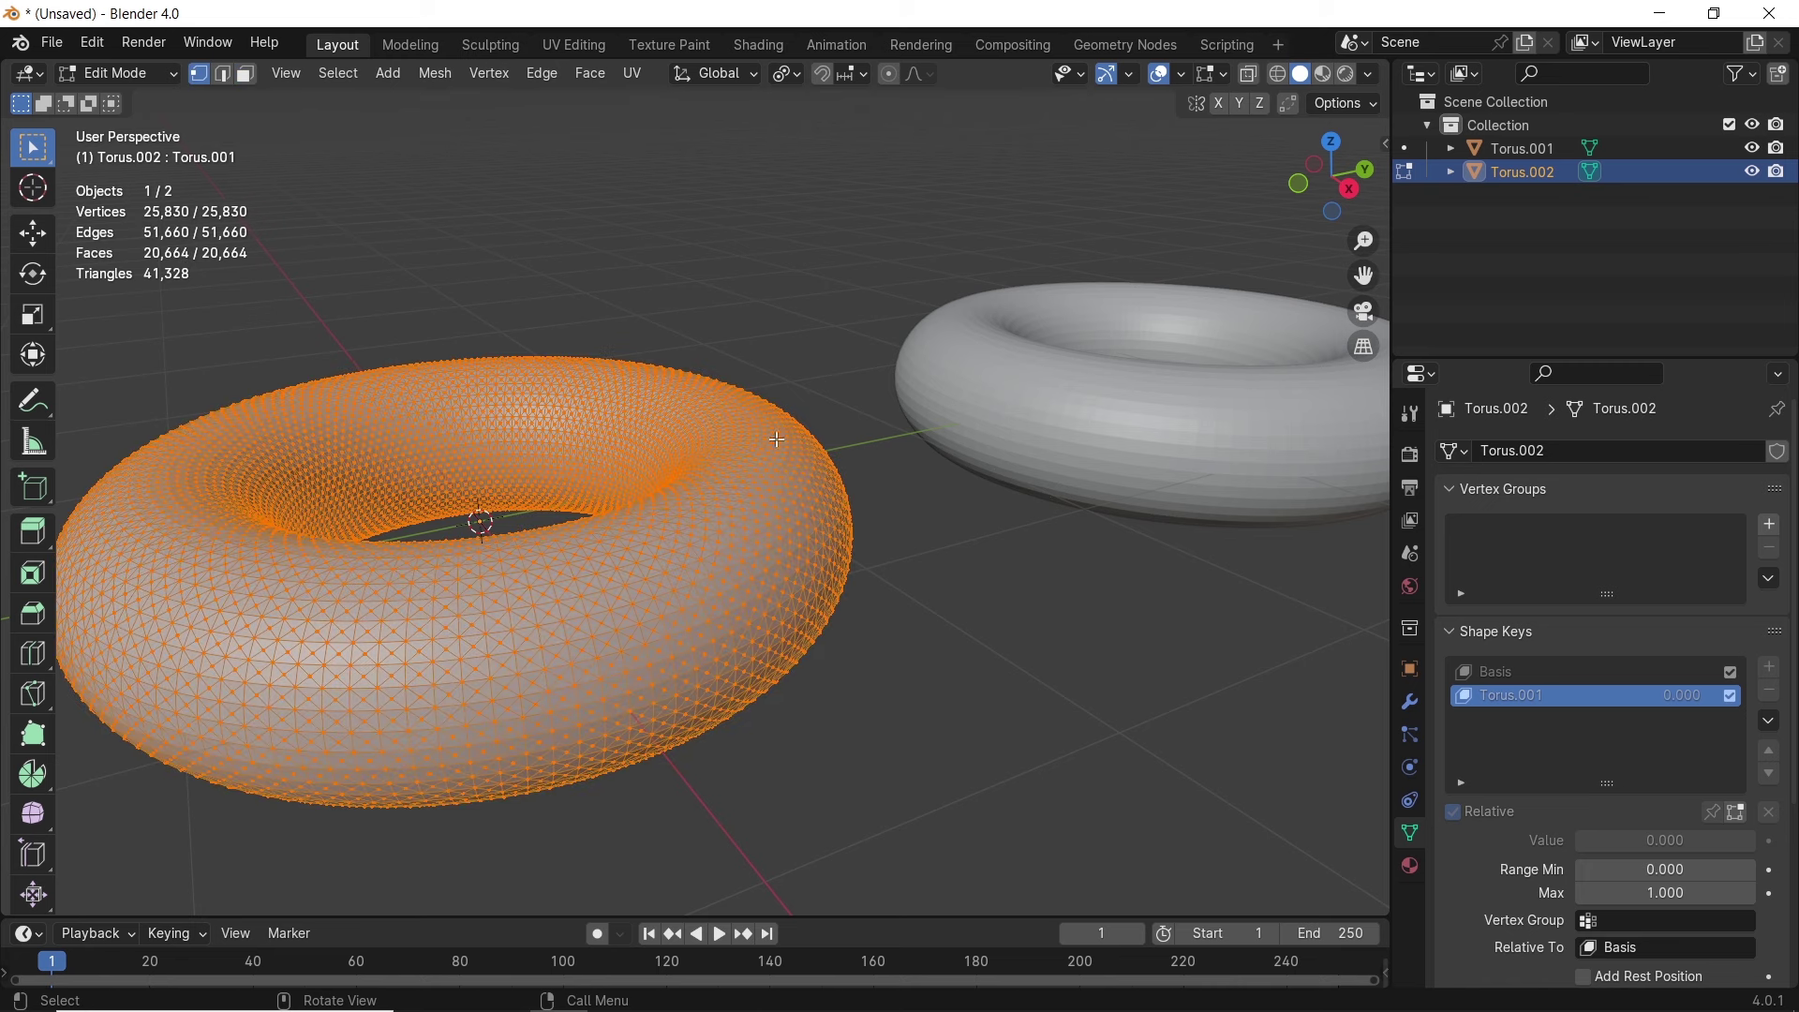
pyautogui.click(118, 74)
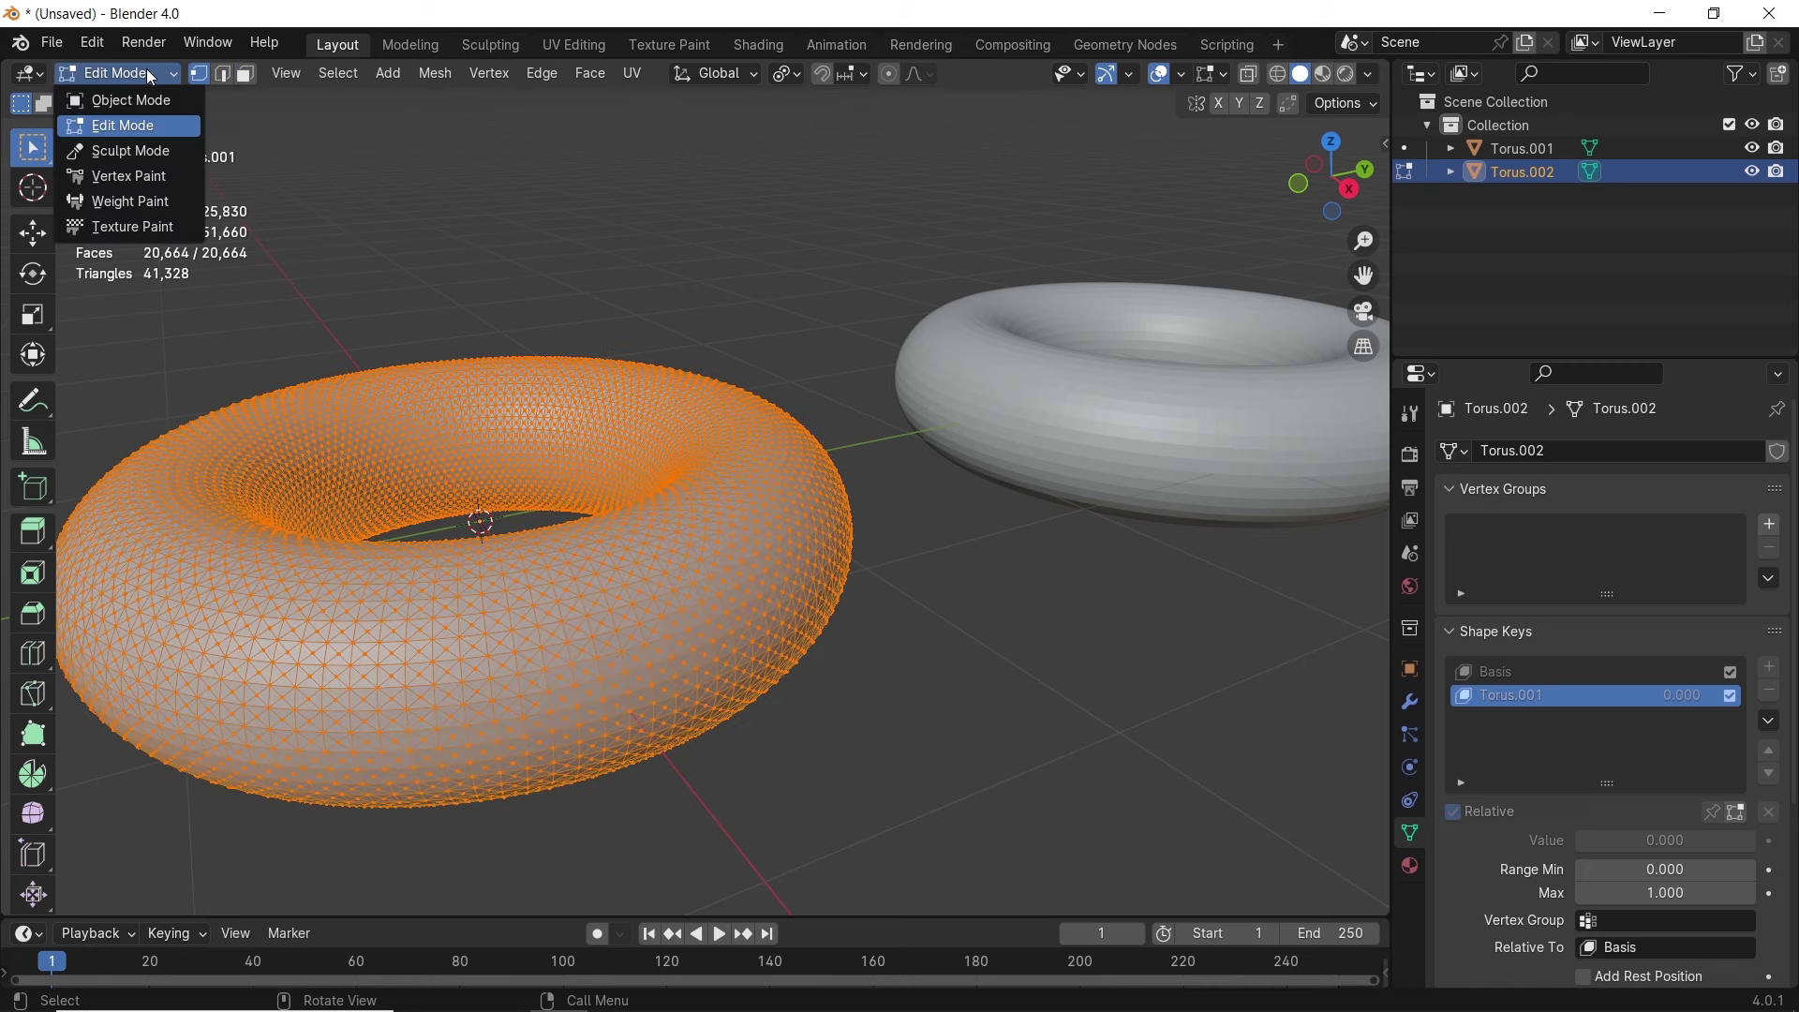
pyautogui.click(178, 204)
pyautogui.moveTo(656, 513)
pyautogui.mouseDown()
pyautogui.moveTo(537, 649)
pyautogui.moveTo(786, 583)
pyautogui.moveTo(603, 553)
pyautogui.moveTo(707, 582)
pyautogui.moveTo(656, 609)
pyautogui.mouseUp()
pyautogui.hotkey('ctrl', 'z')
# - From top view, paint a radial weight gradient outward from the torus centre
pyautogui.press('KP_7')
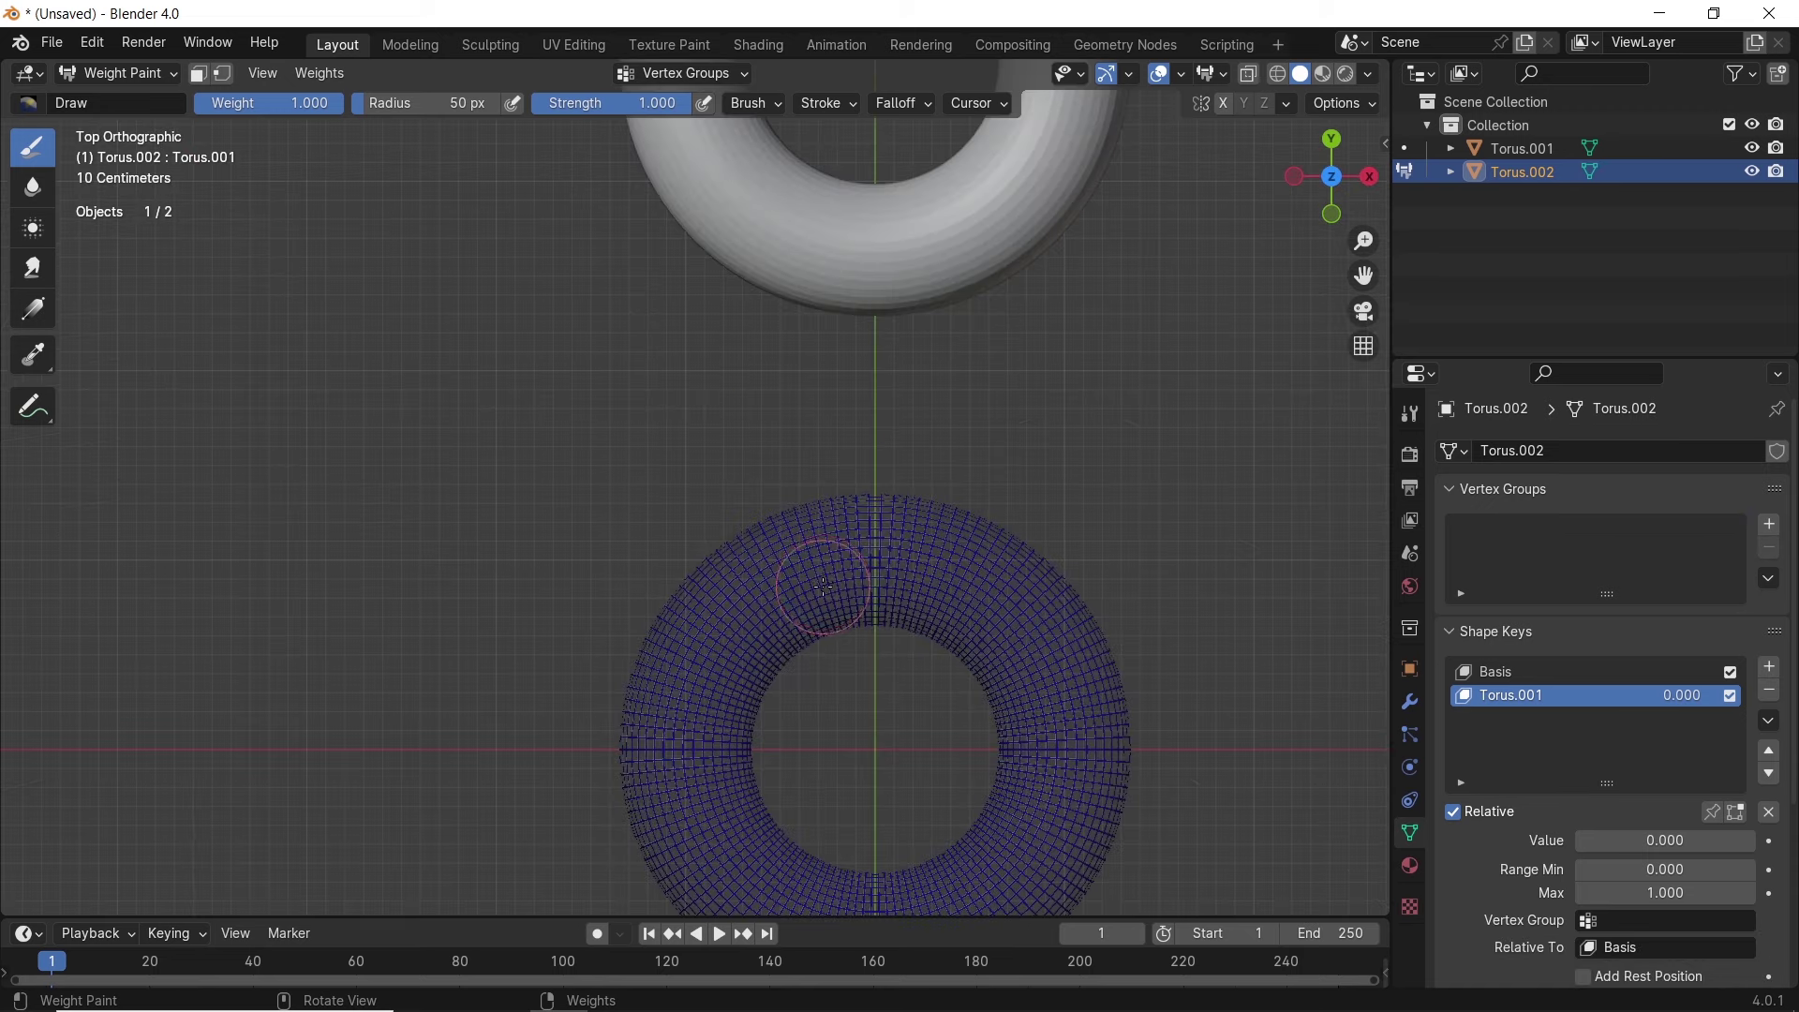
pyautogui.press('KP_Decimal')
pyautogui.click(33, 309)
pyautogui.moveTo(692, 583); pyautogui.dragTo(891, 623)
pyautogui.hotkey('ctrl', 'z')
pyautogui.click(444, 105)
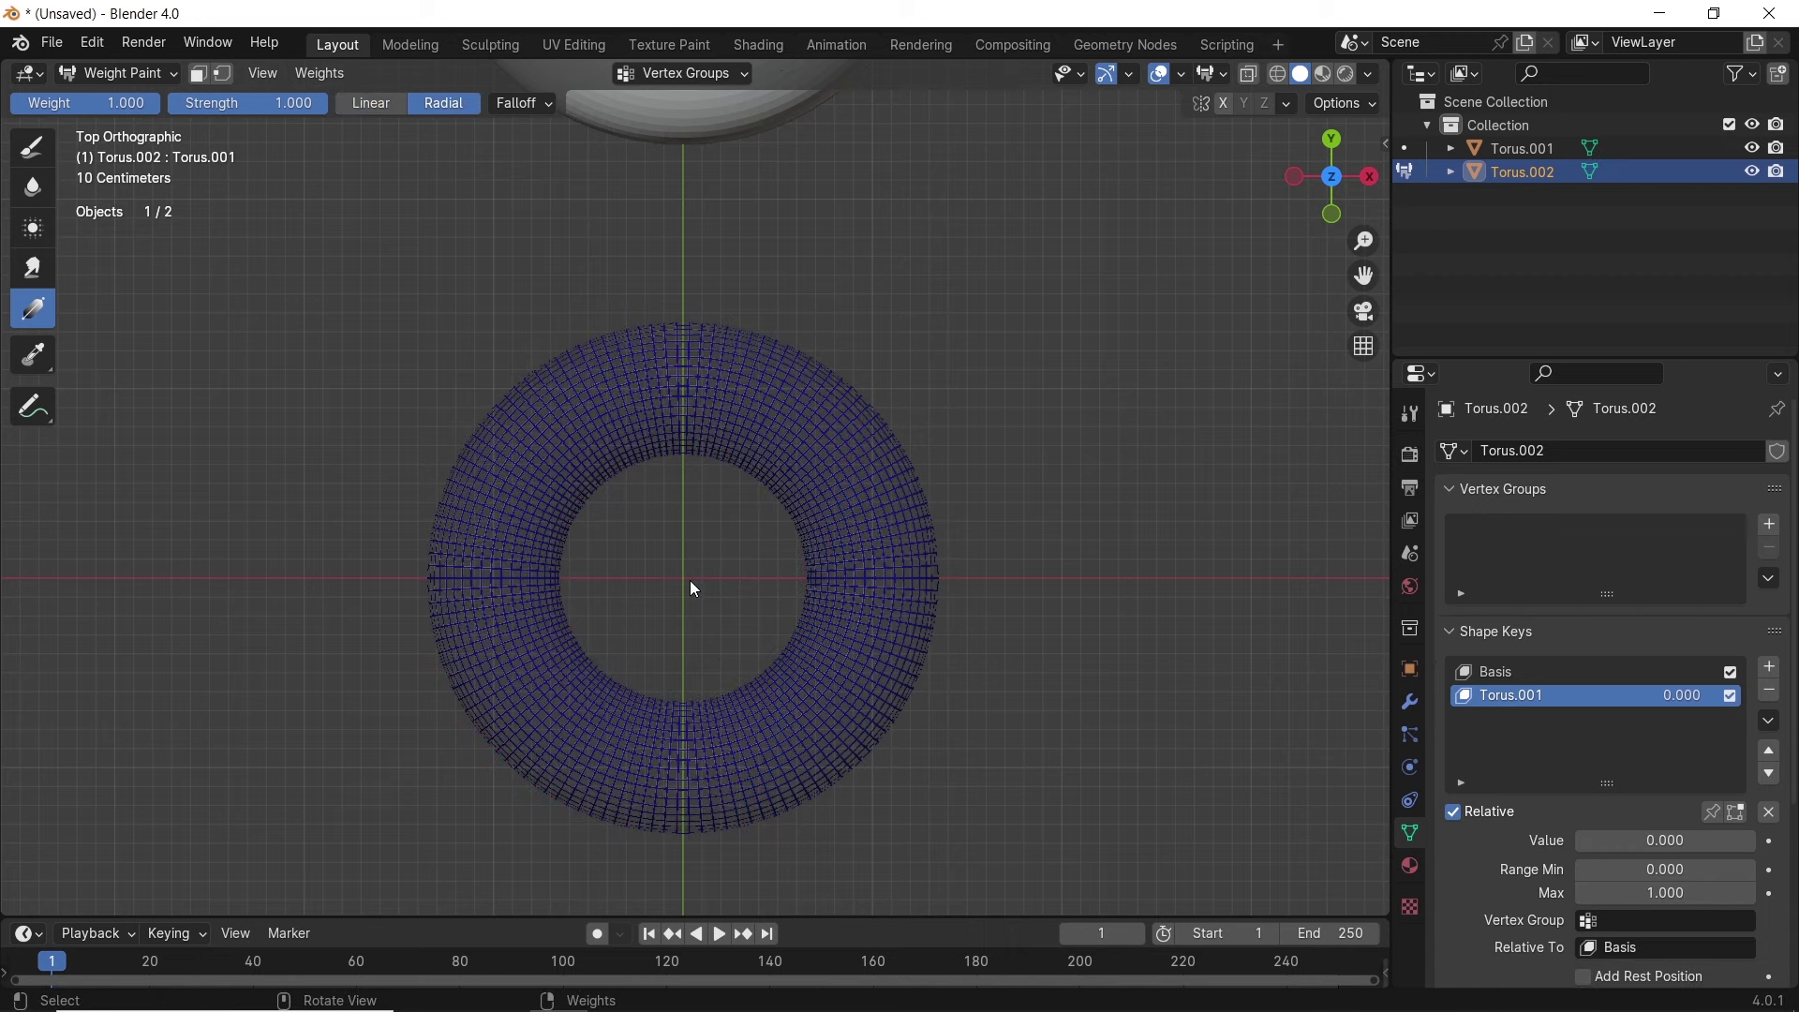
pyautogui.moveTo(695, 589); pyautogui.dragTo(1402, 682)
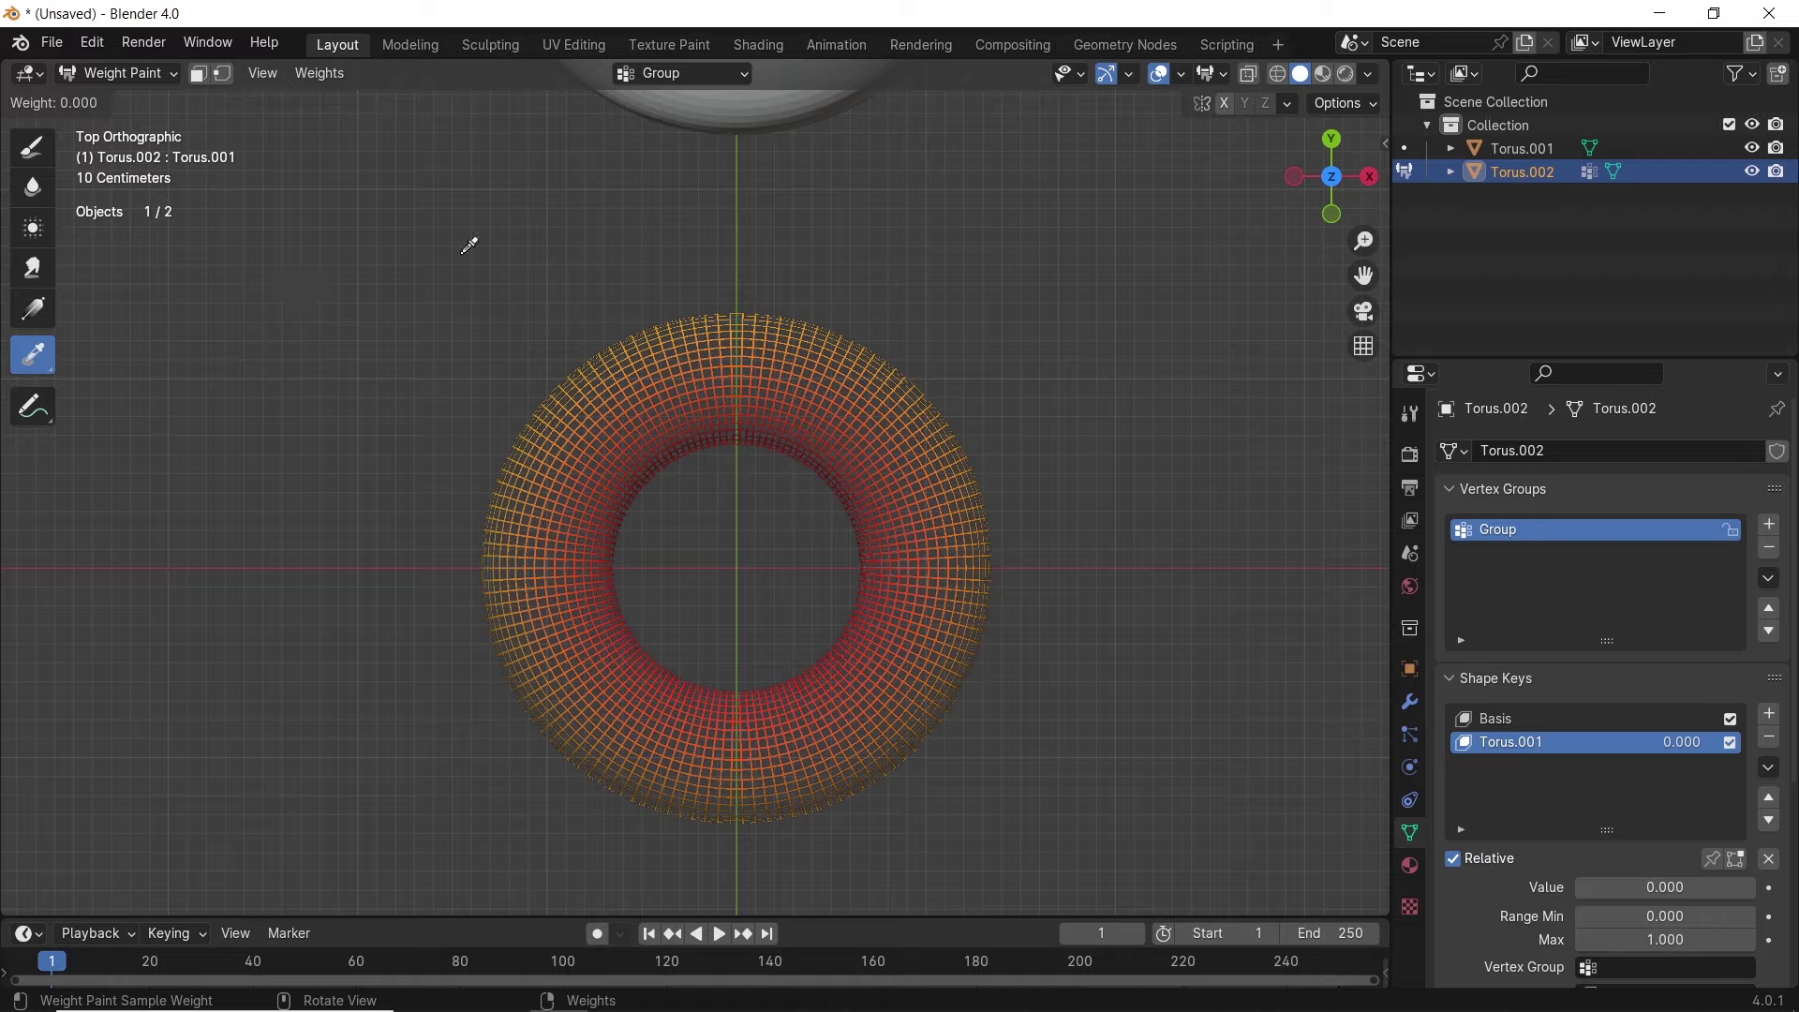
# - Add radial gradient patches on the right, upper left and bottom of the torus
pyautogui.click(40, 311)
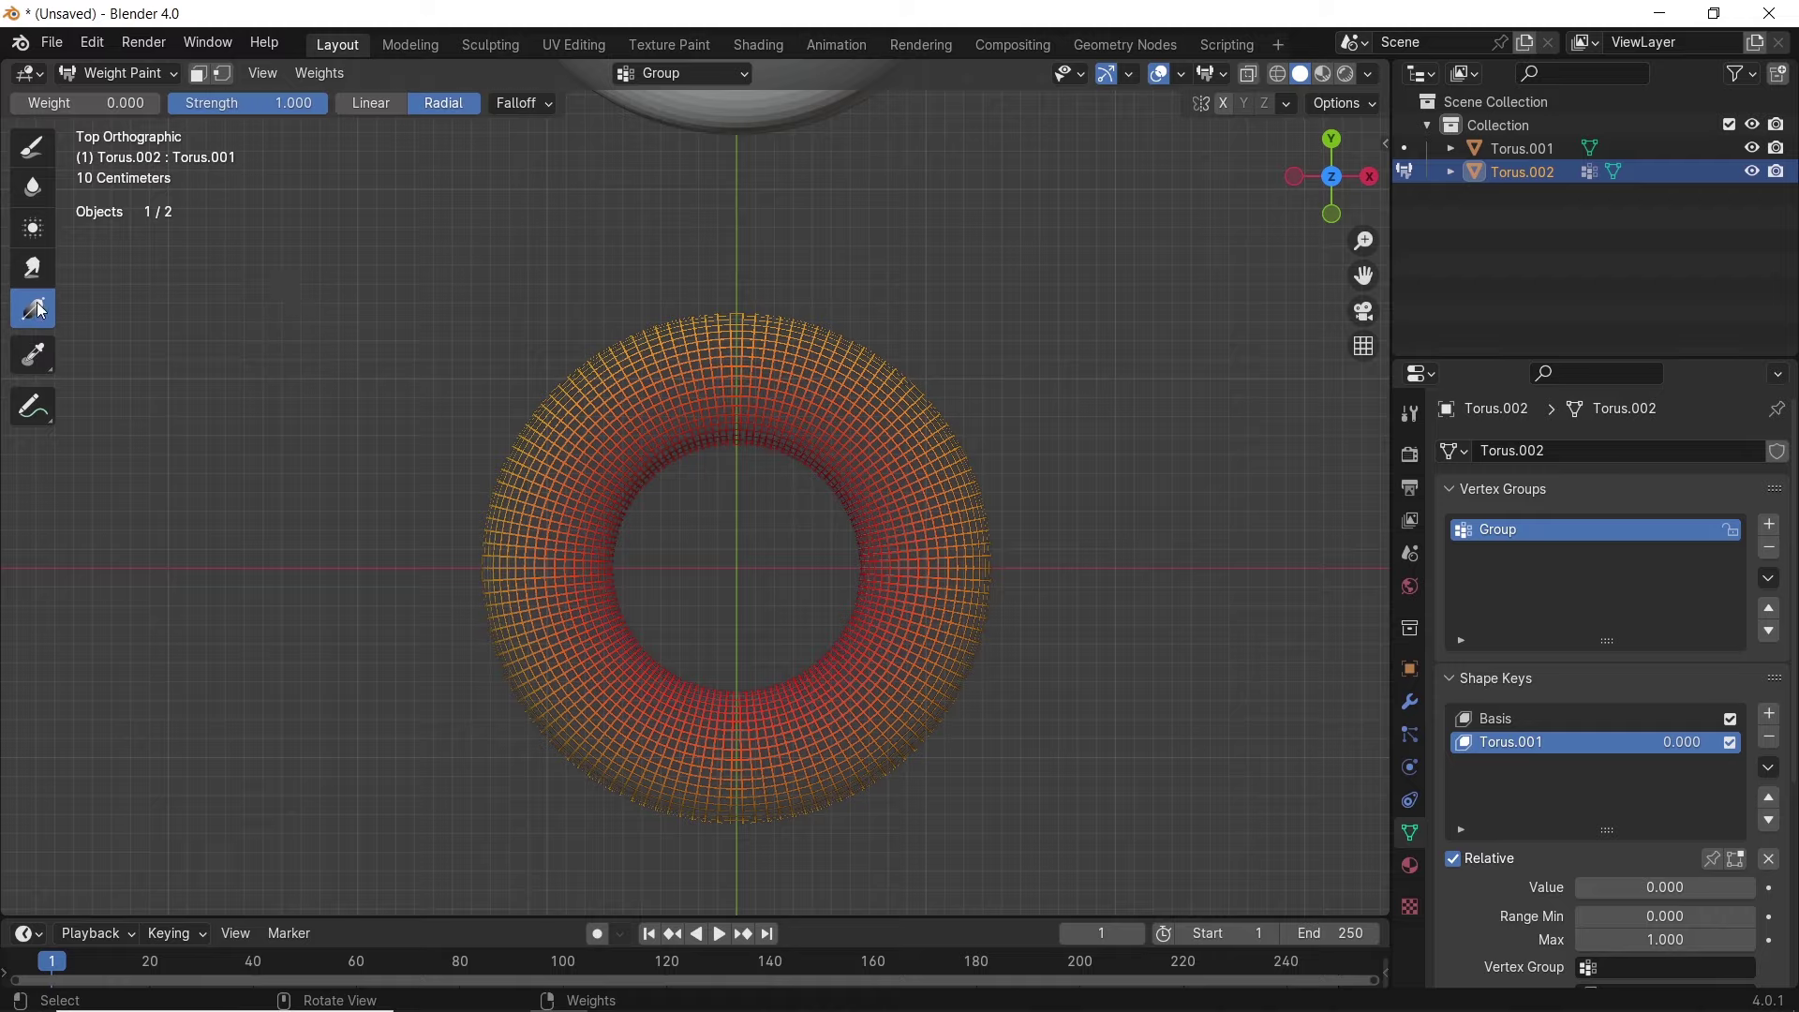
pyautogui.moveTo(975, 492); pyautogui.dragTo(914, 506)
pyautogui.moveTo(562, 450); pyautogui.dragTo(637, 544)
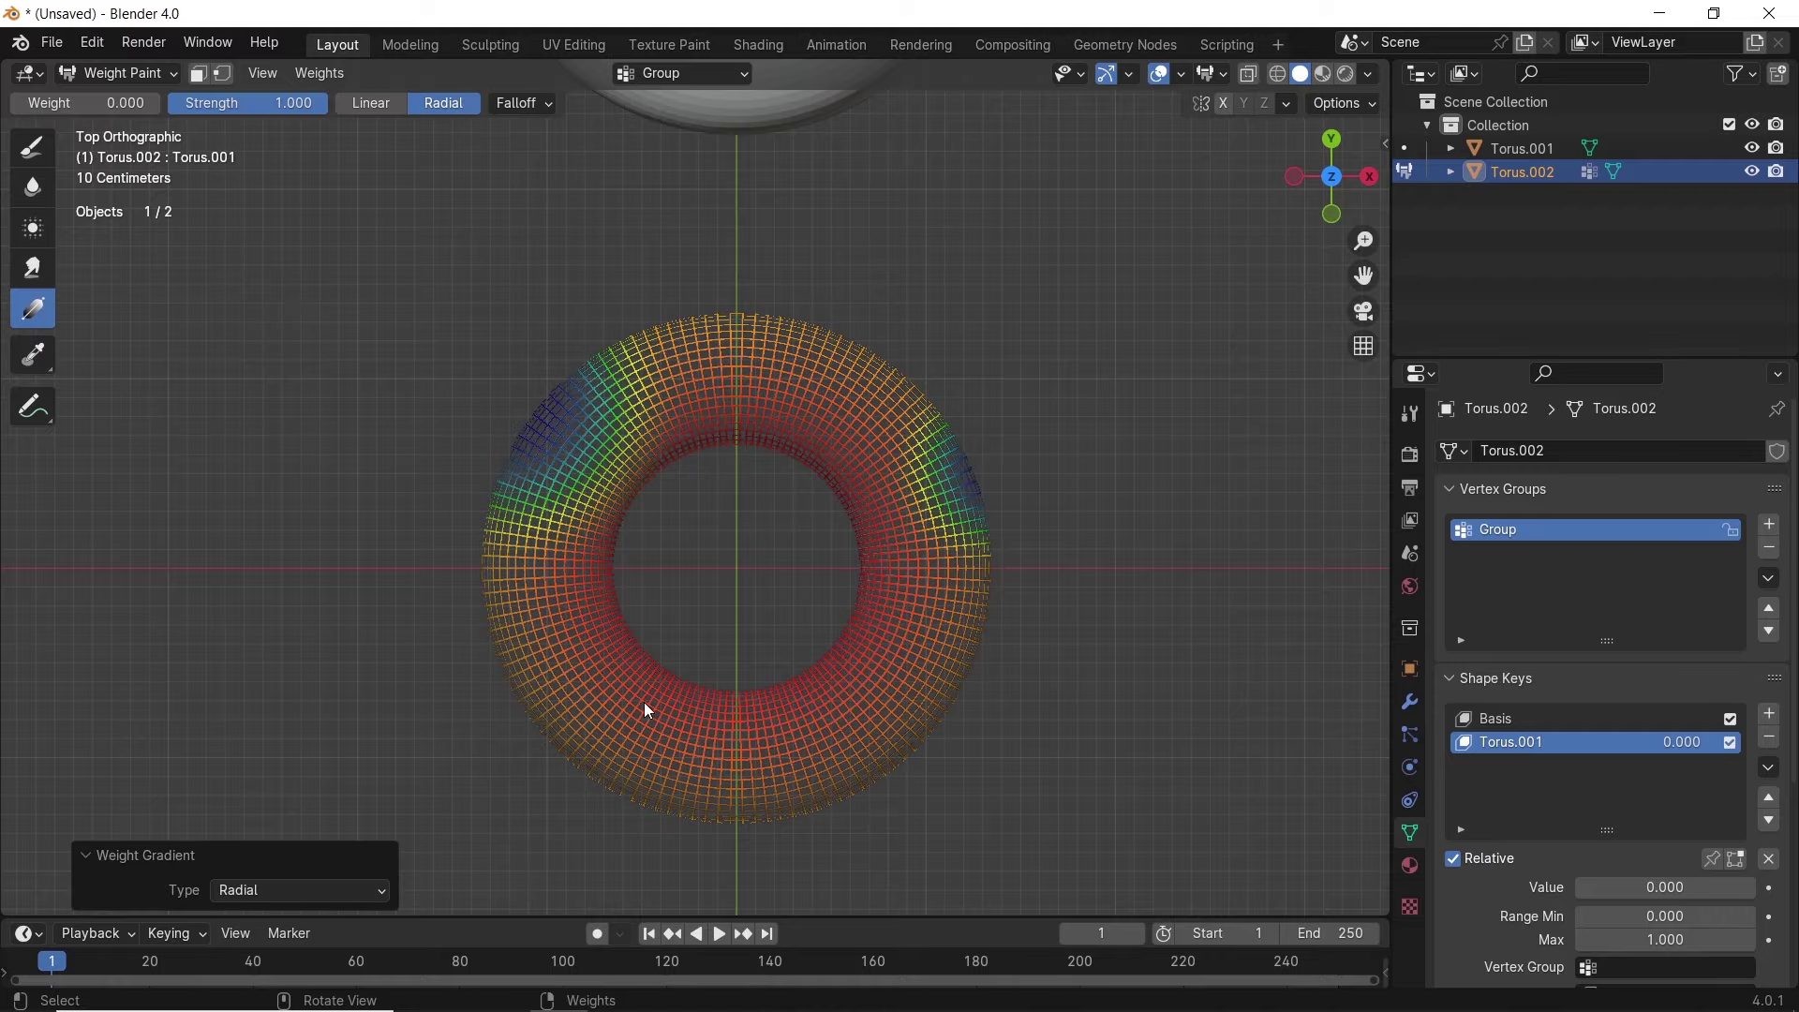
pyautogui.moveTo(675, 841); pyautogui.dragTo(698, 673)
pyautogui.moveTo(712, 656); pyautogui.dragTo(991, 476, button='middle')
pyautogui.press('Tab')
# - Return to Object Mode, reselect the wireframe torus, and hide viewport overlays
pyautogui.click(136, 77)
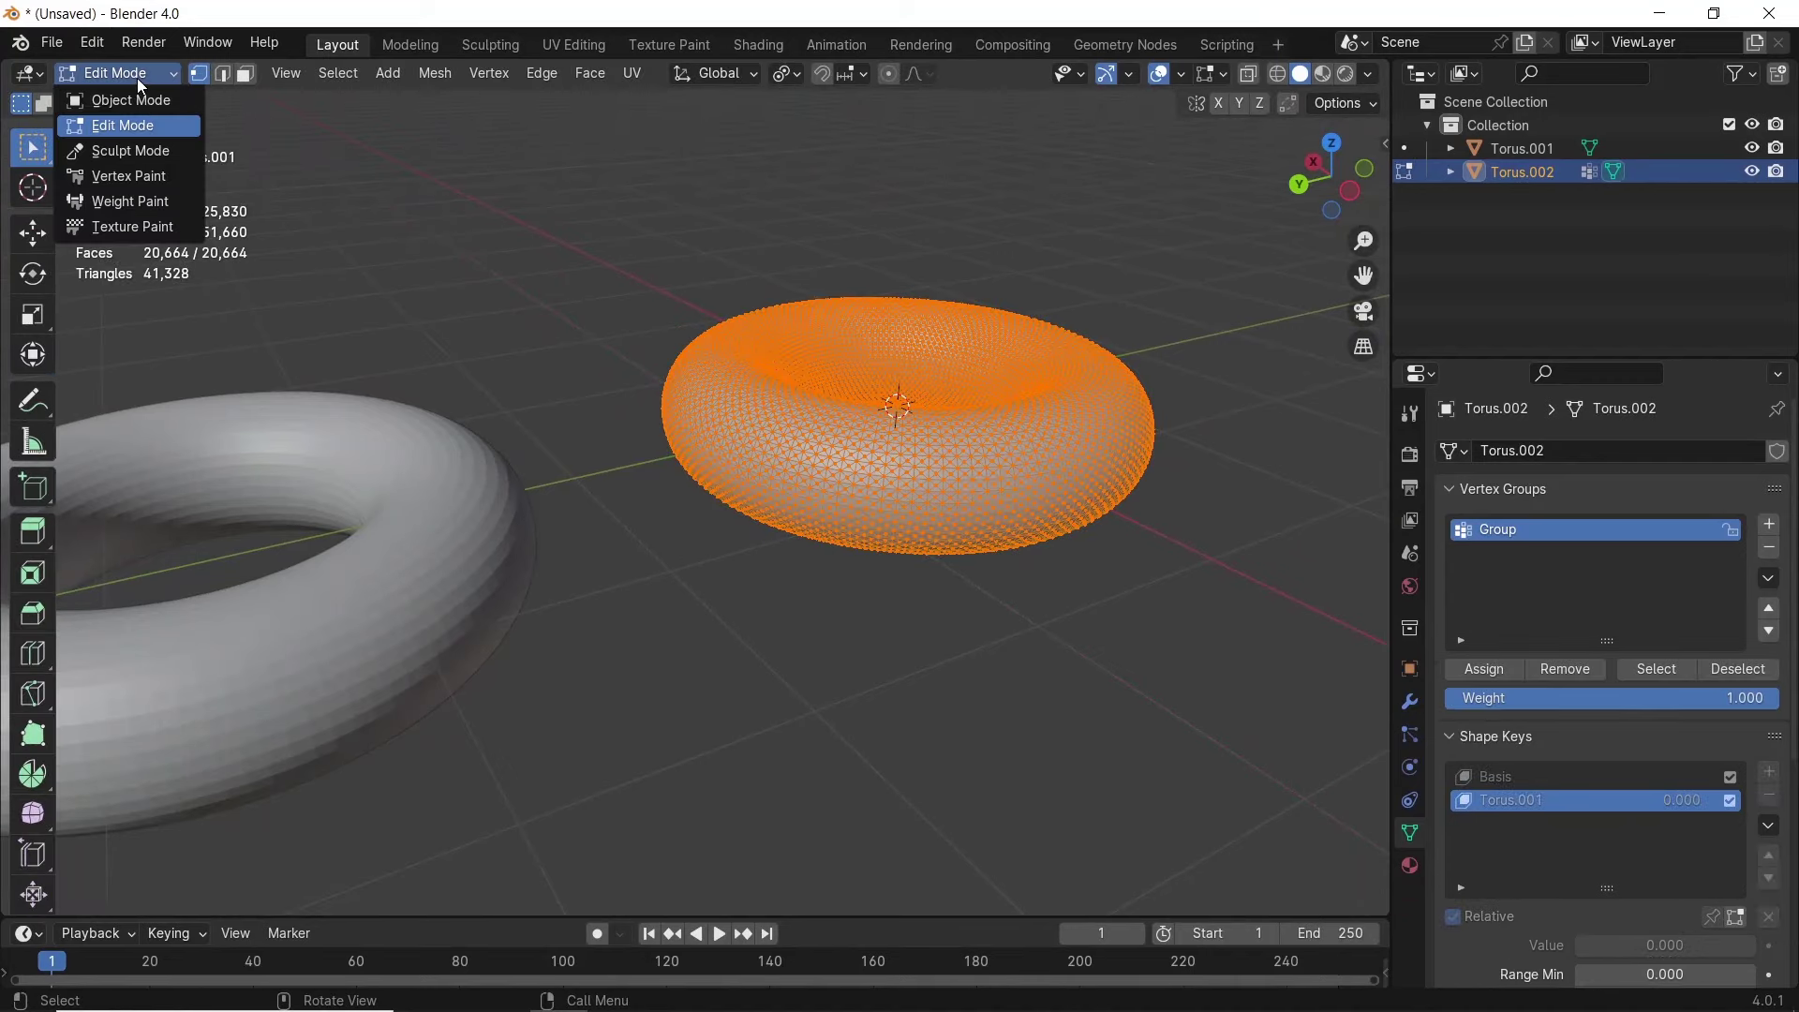
pyautogui.click(140, 91)
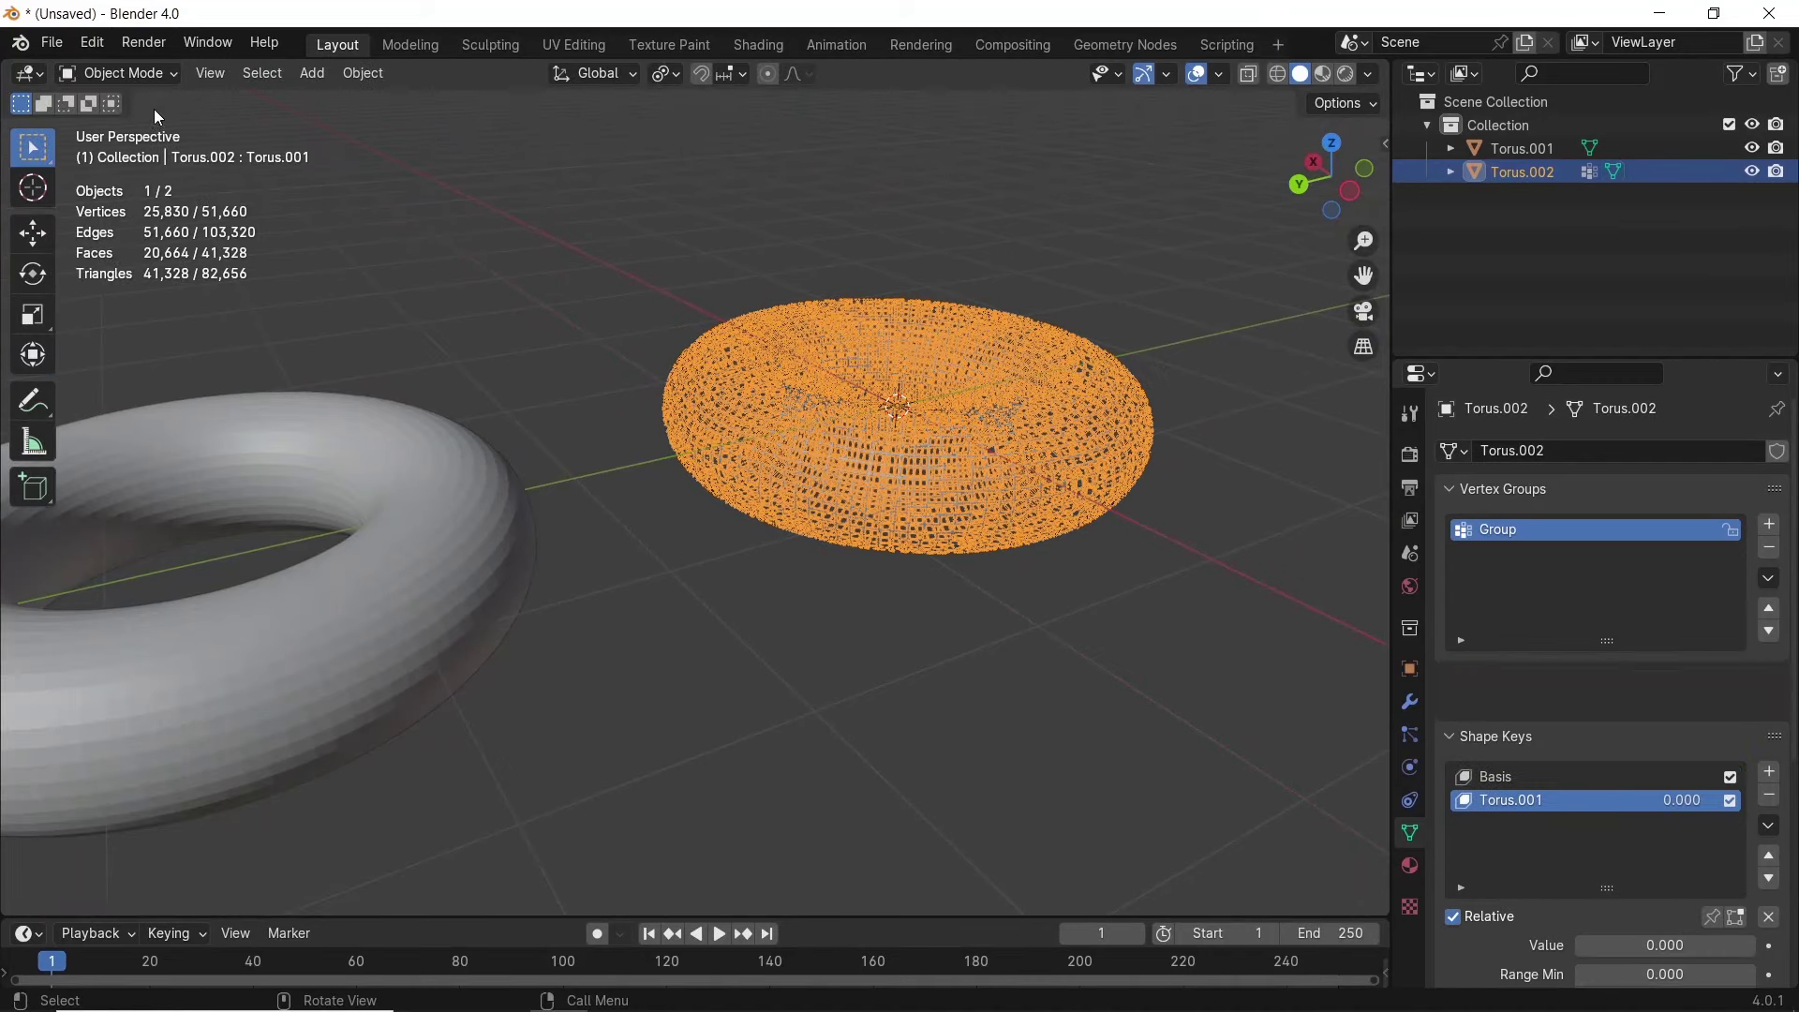
pyautogui.click(940, 715)
pyautogui.moveTo(497, 550); pyautogui.dragTo(971, 548, button='middle')
pyautogui.click(585, 522)
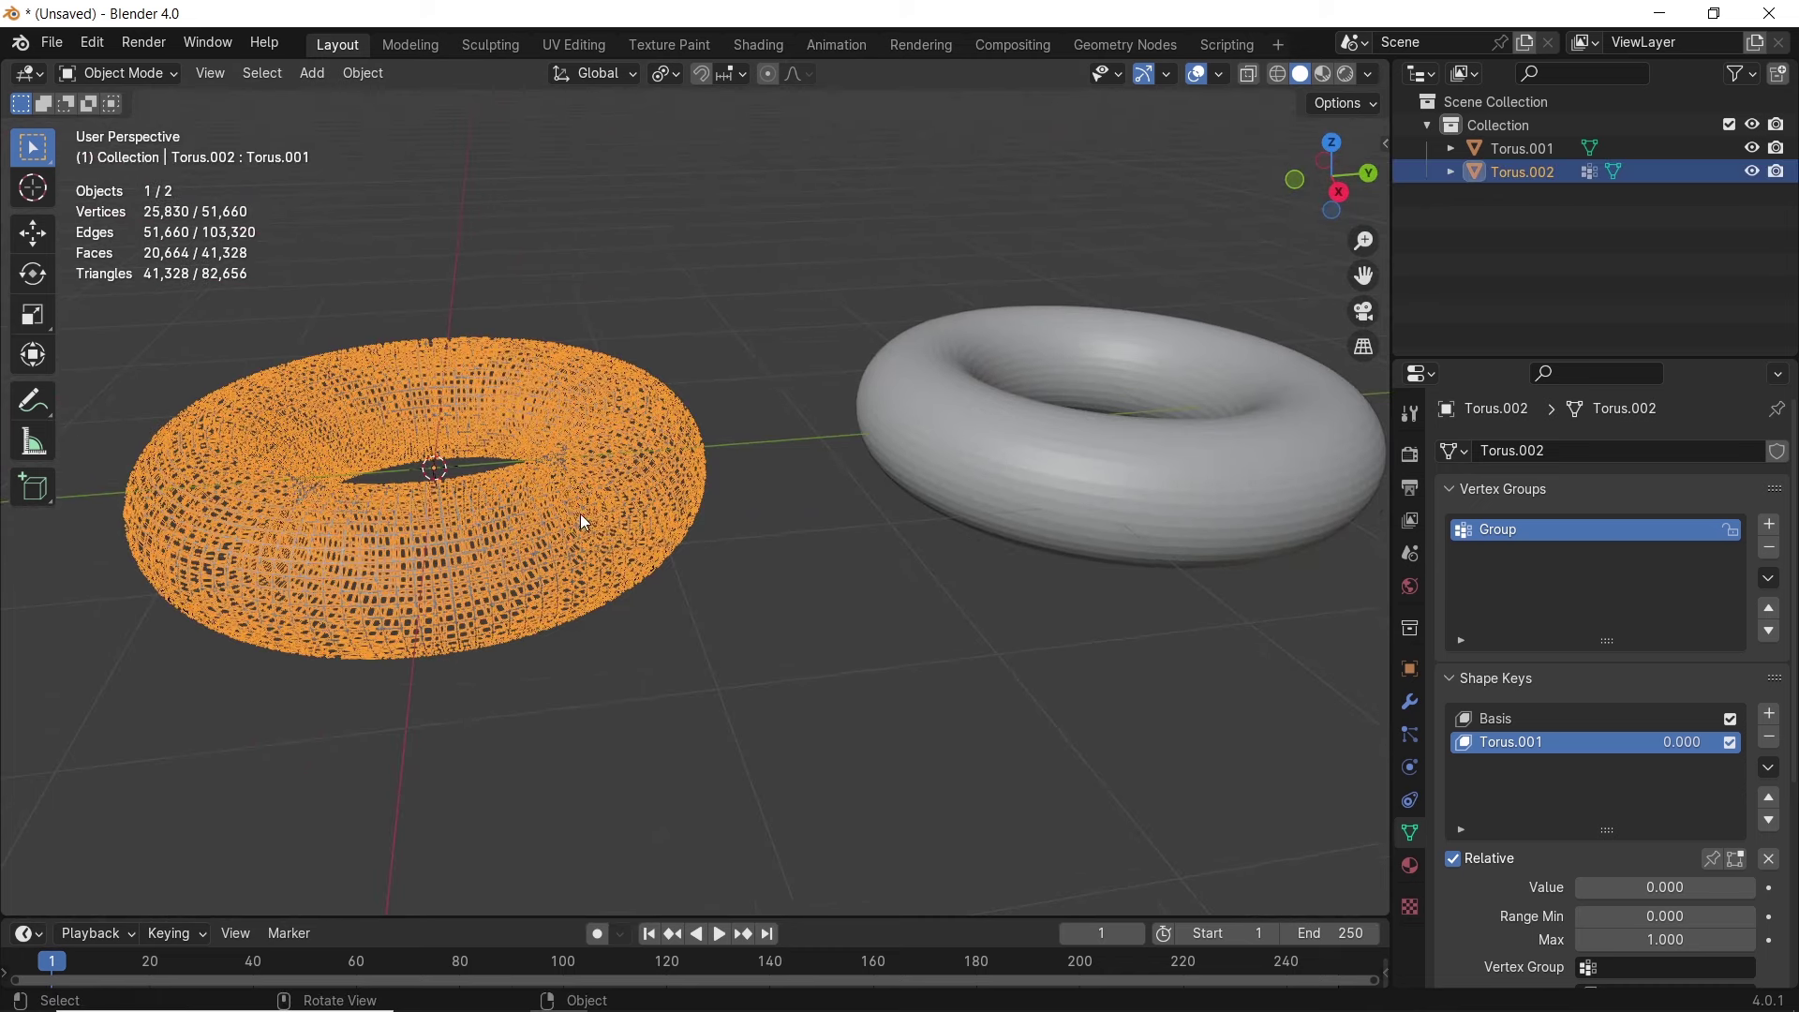
pyautogui.scroll(-3, 1645, 743)
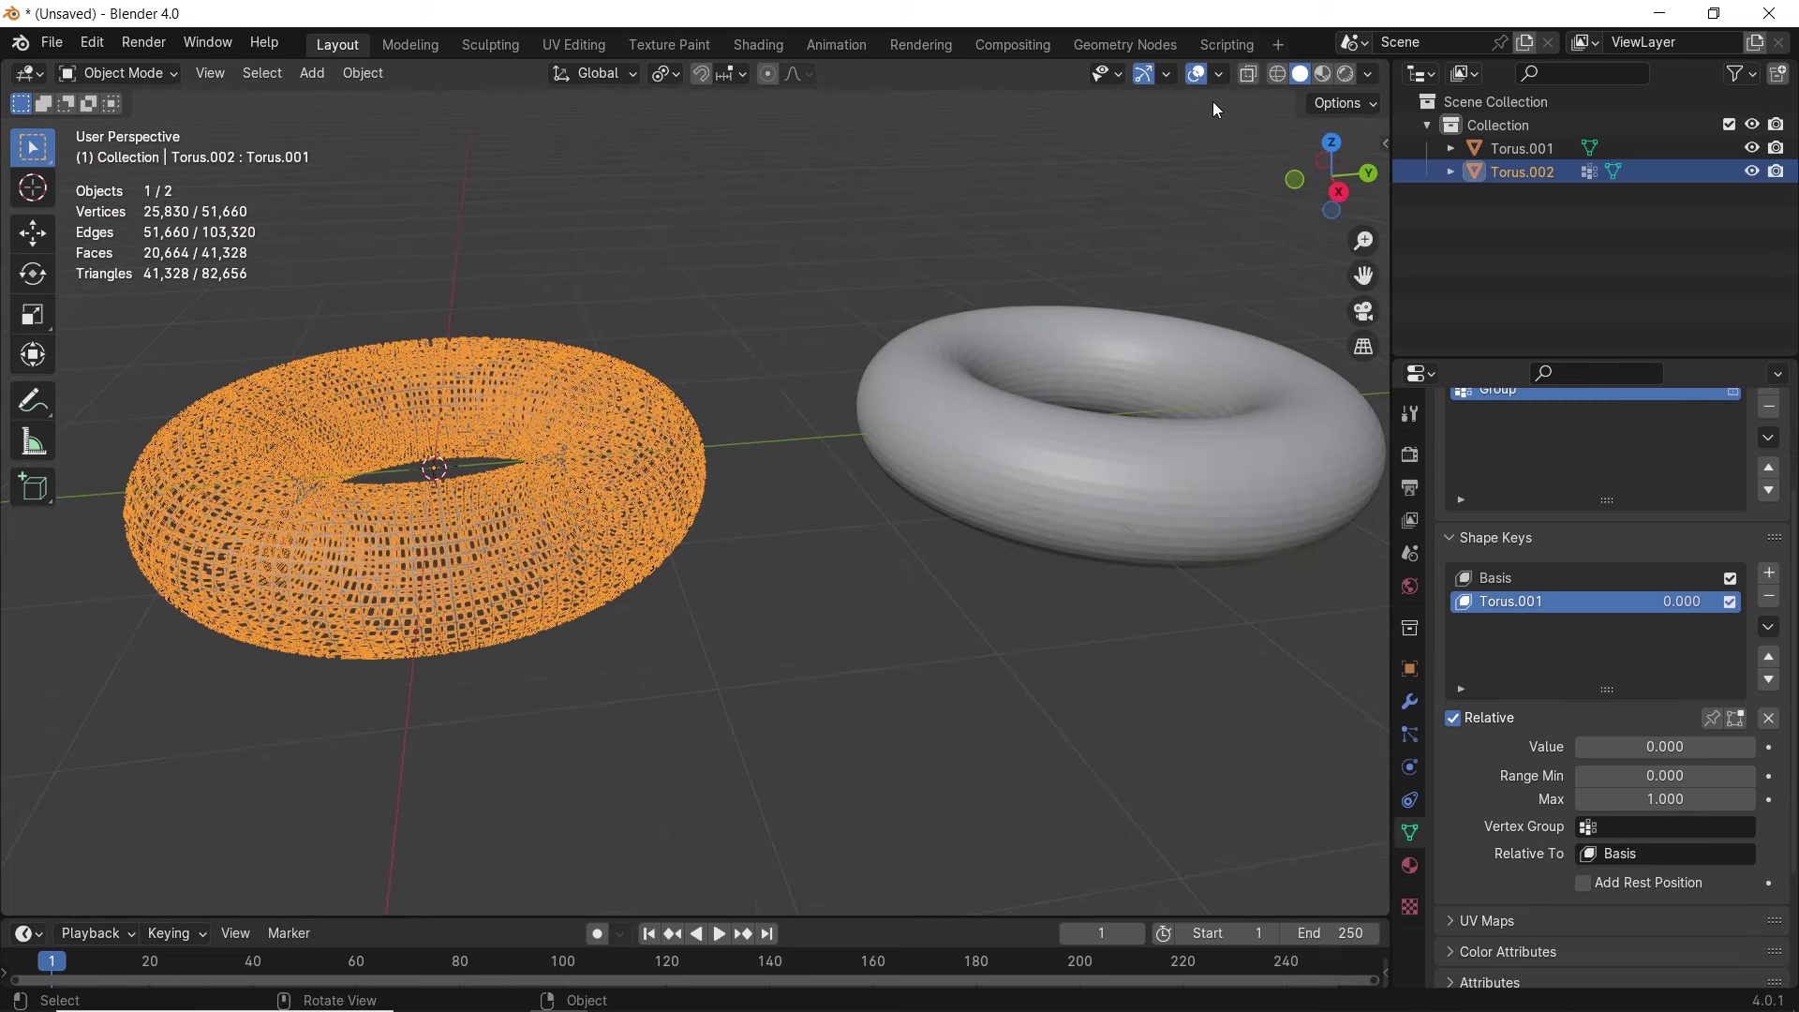
pyautogui.click(1199, 75)
# - Mask the Torus.001 shape key with vertex group Group, raise its value, and inspect
pyautogui.moveTo(1598, 746)
pyautogui.mouseDown()
pyautogui.moveTo(1753, 747)
pyautogui.moveTo(1583, 747)
pyautogui.mouseUp()
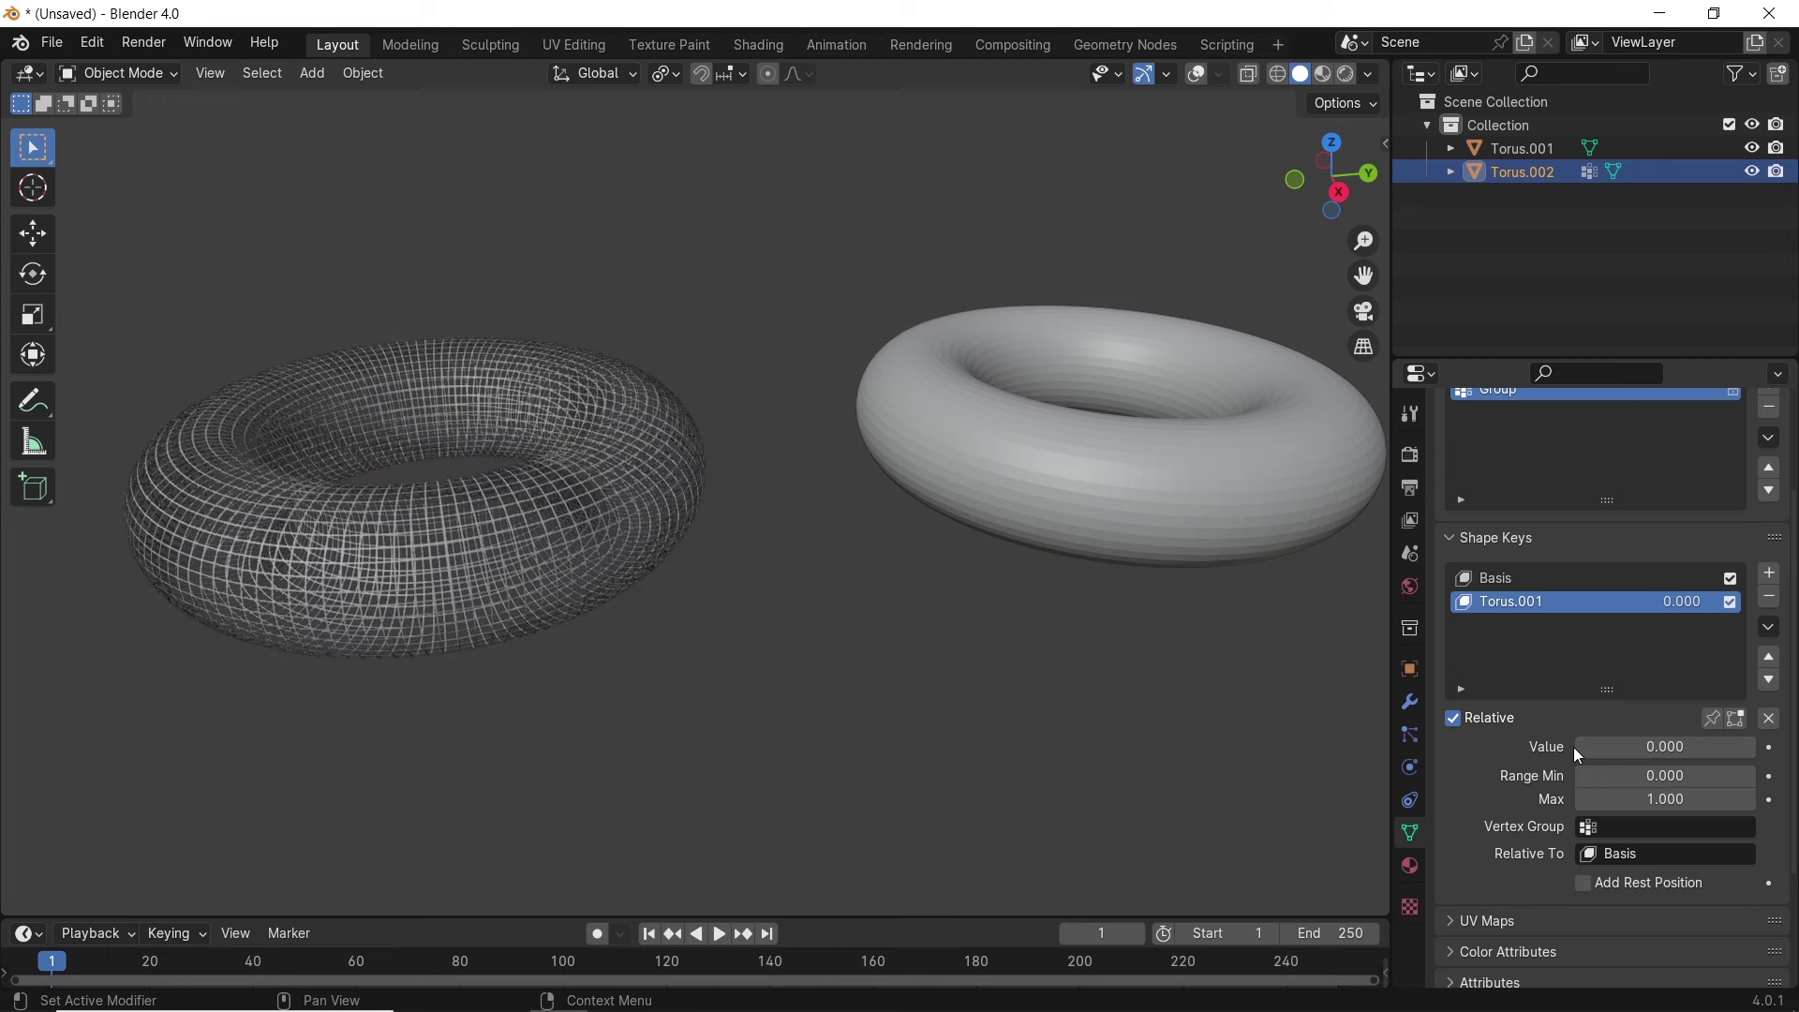
pyautogui.click(1635, 827)
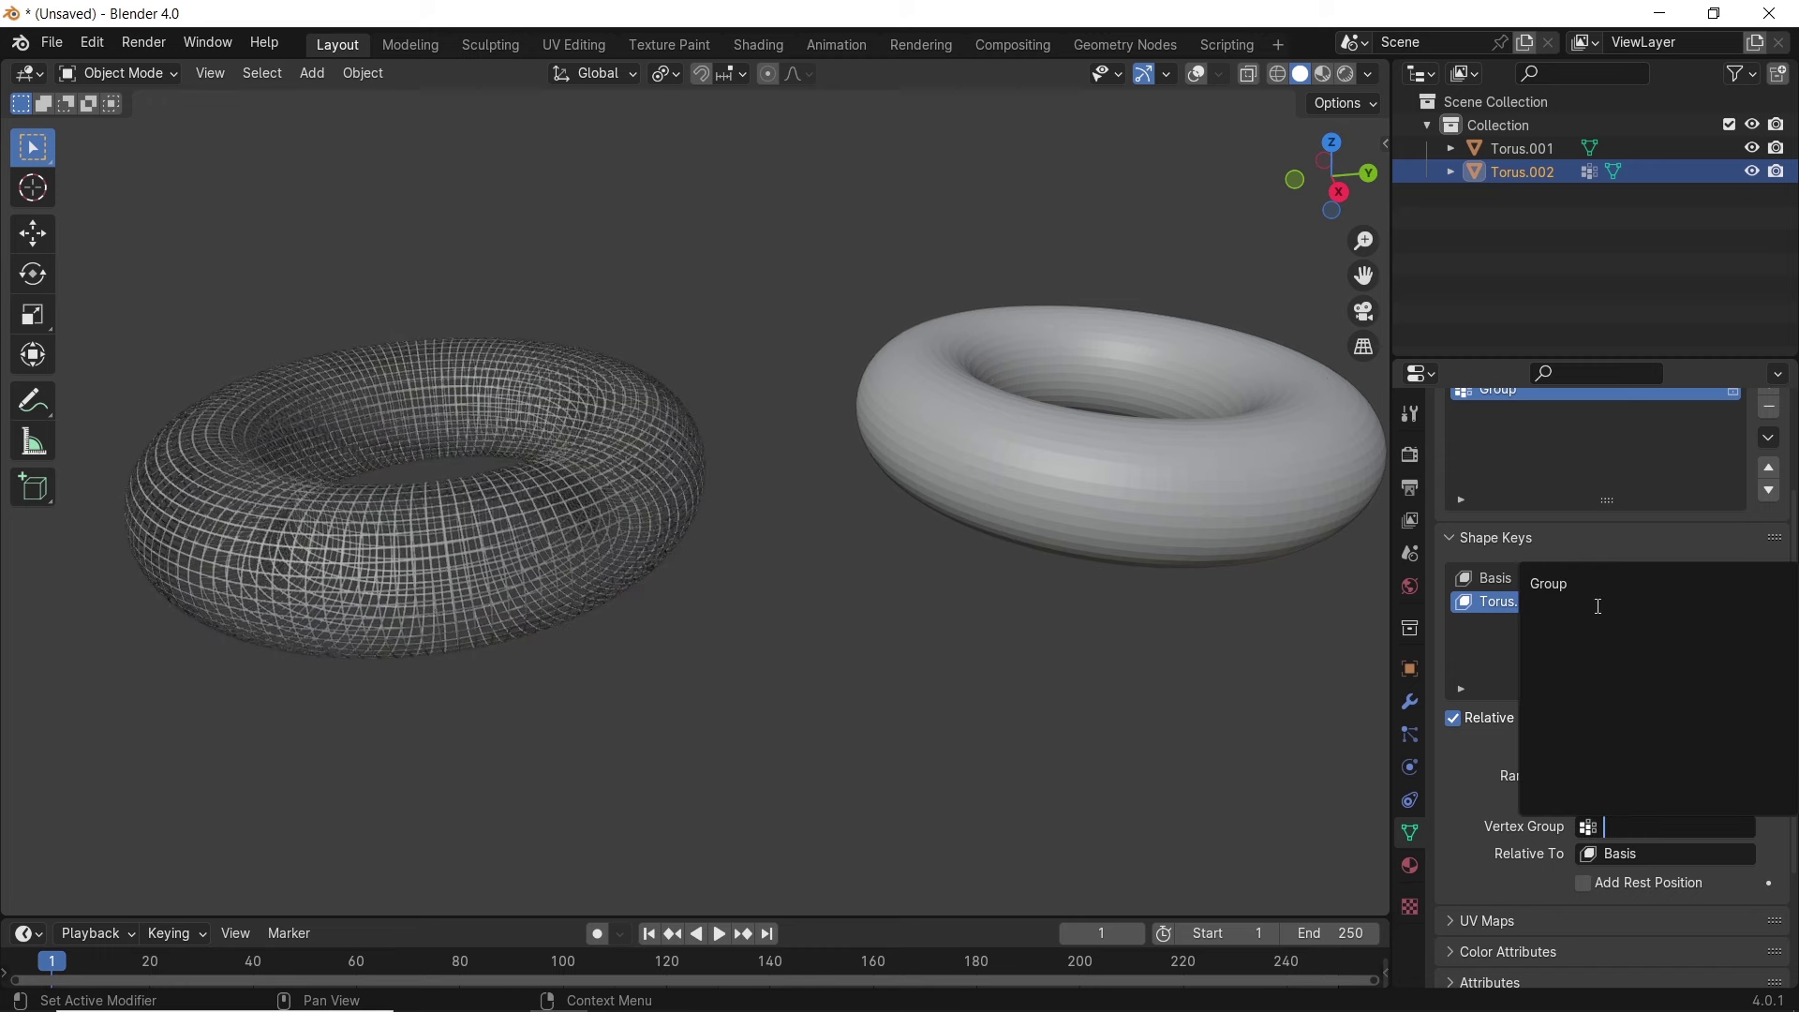
pyautogui.click(1598, 595)
pyautogui.moveTo(1606, 747); pyautogui.dragTo(1755, 747)
pyautogui.moveTo(289, 559); pyautogui.dragTo(559, 526, button='middle')
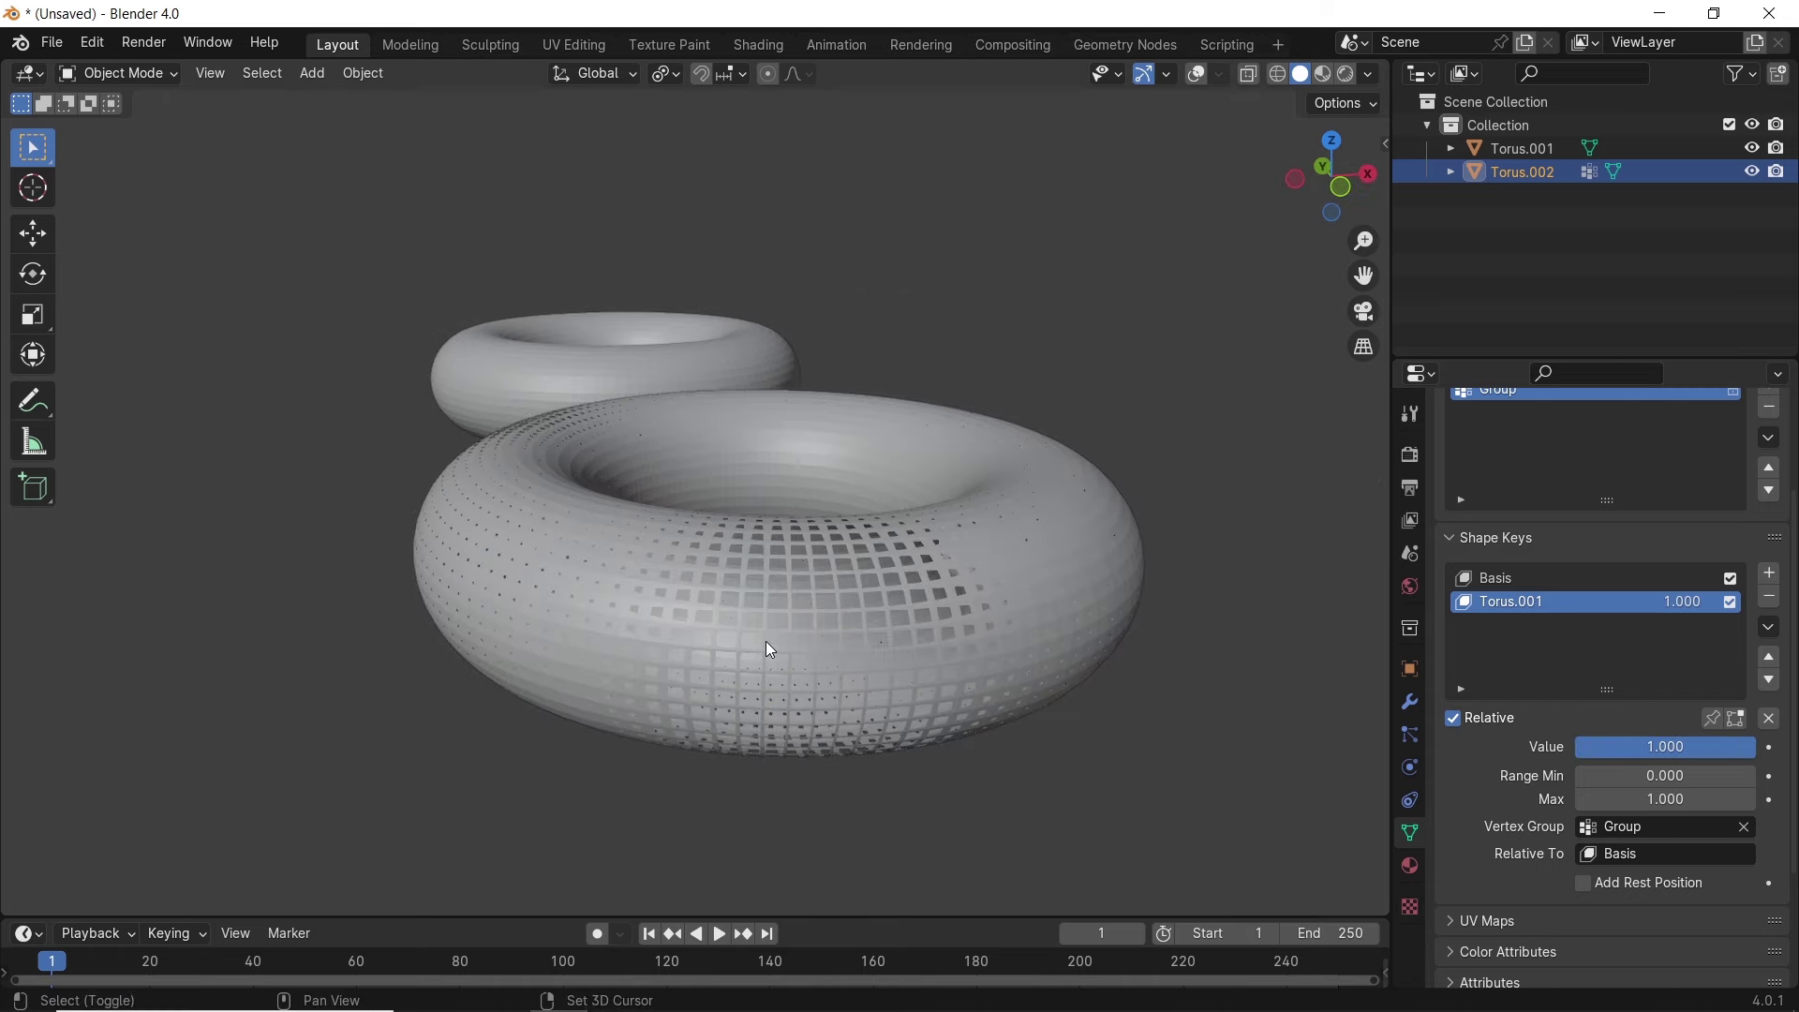
pyautogui.keyDown('shift'); pyautogui.moveTo(768, 646); pyautogui.dragTo(666, 620, button='middle'); pyautogui.keyUp('shift')
pyautogui.scroll(2, 684, 625)
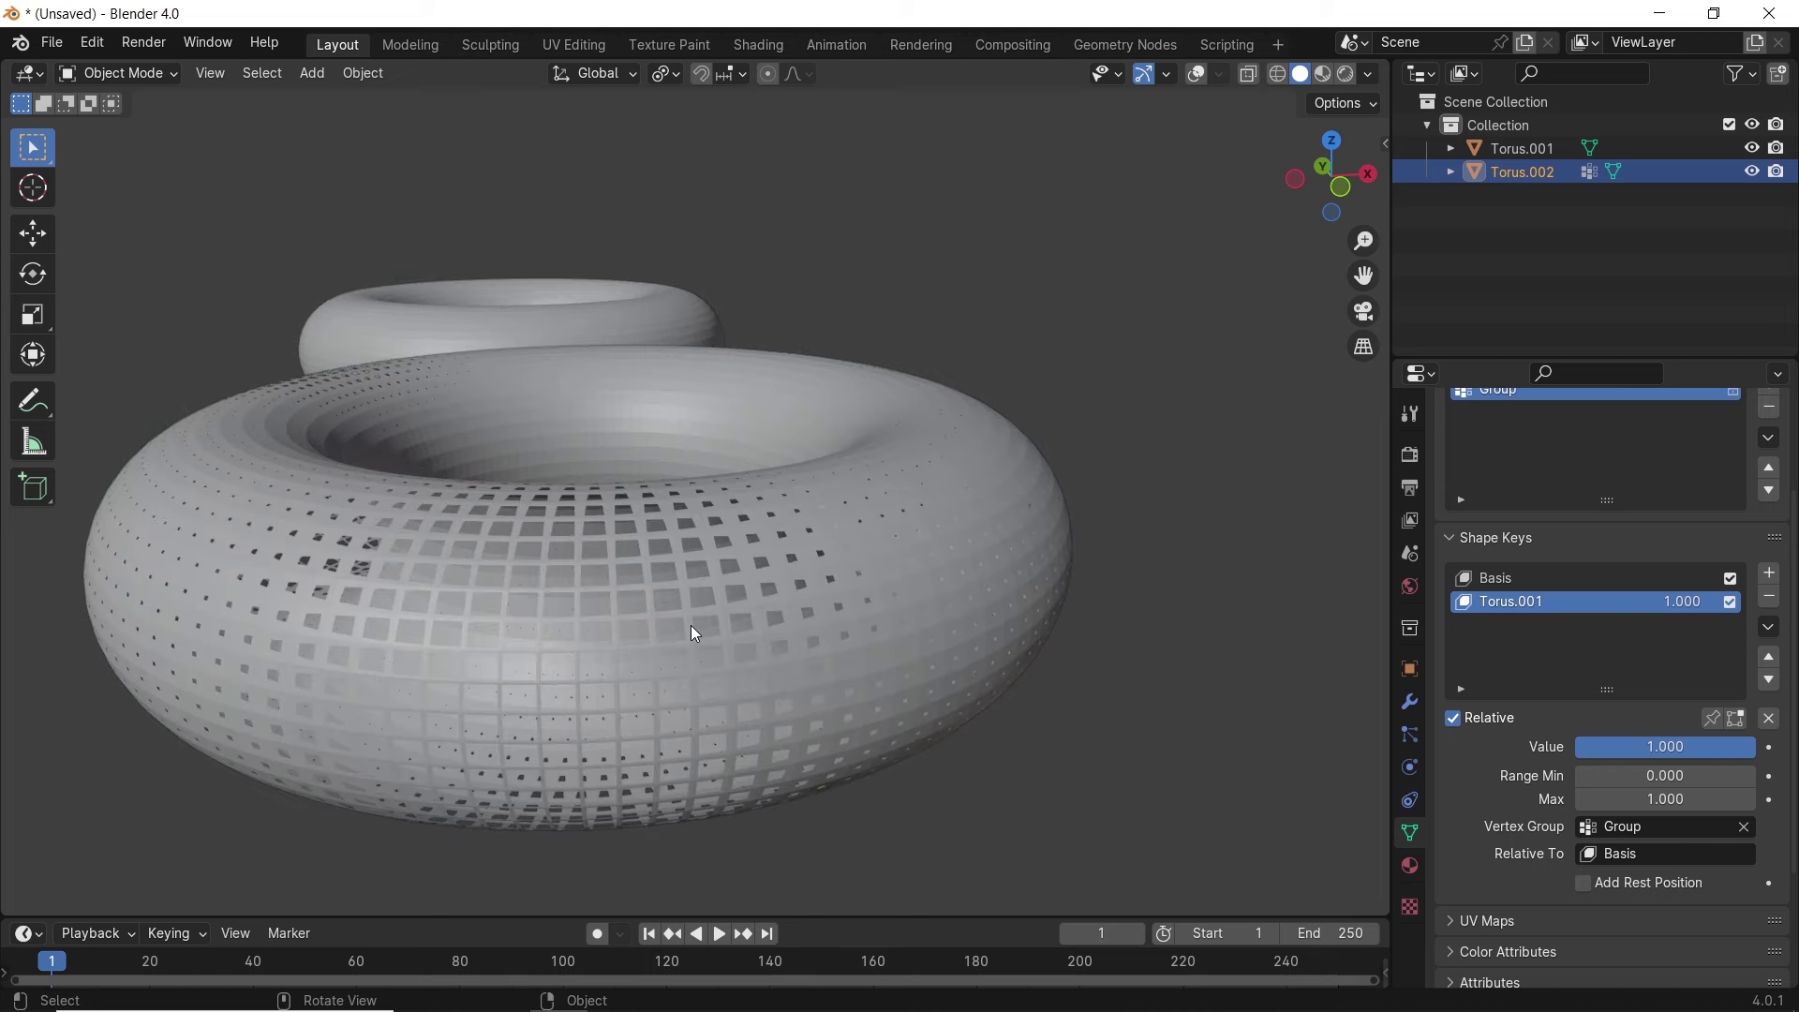
# - Orbit the view from the morphed torus around to bring the Cabinet forward
pyautogui.moveTo(311, 593); pyautogui.dragTo(470, 655, button='middle')
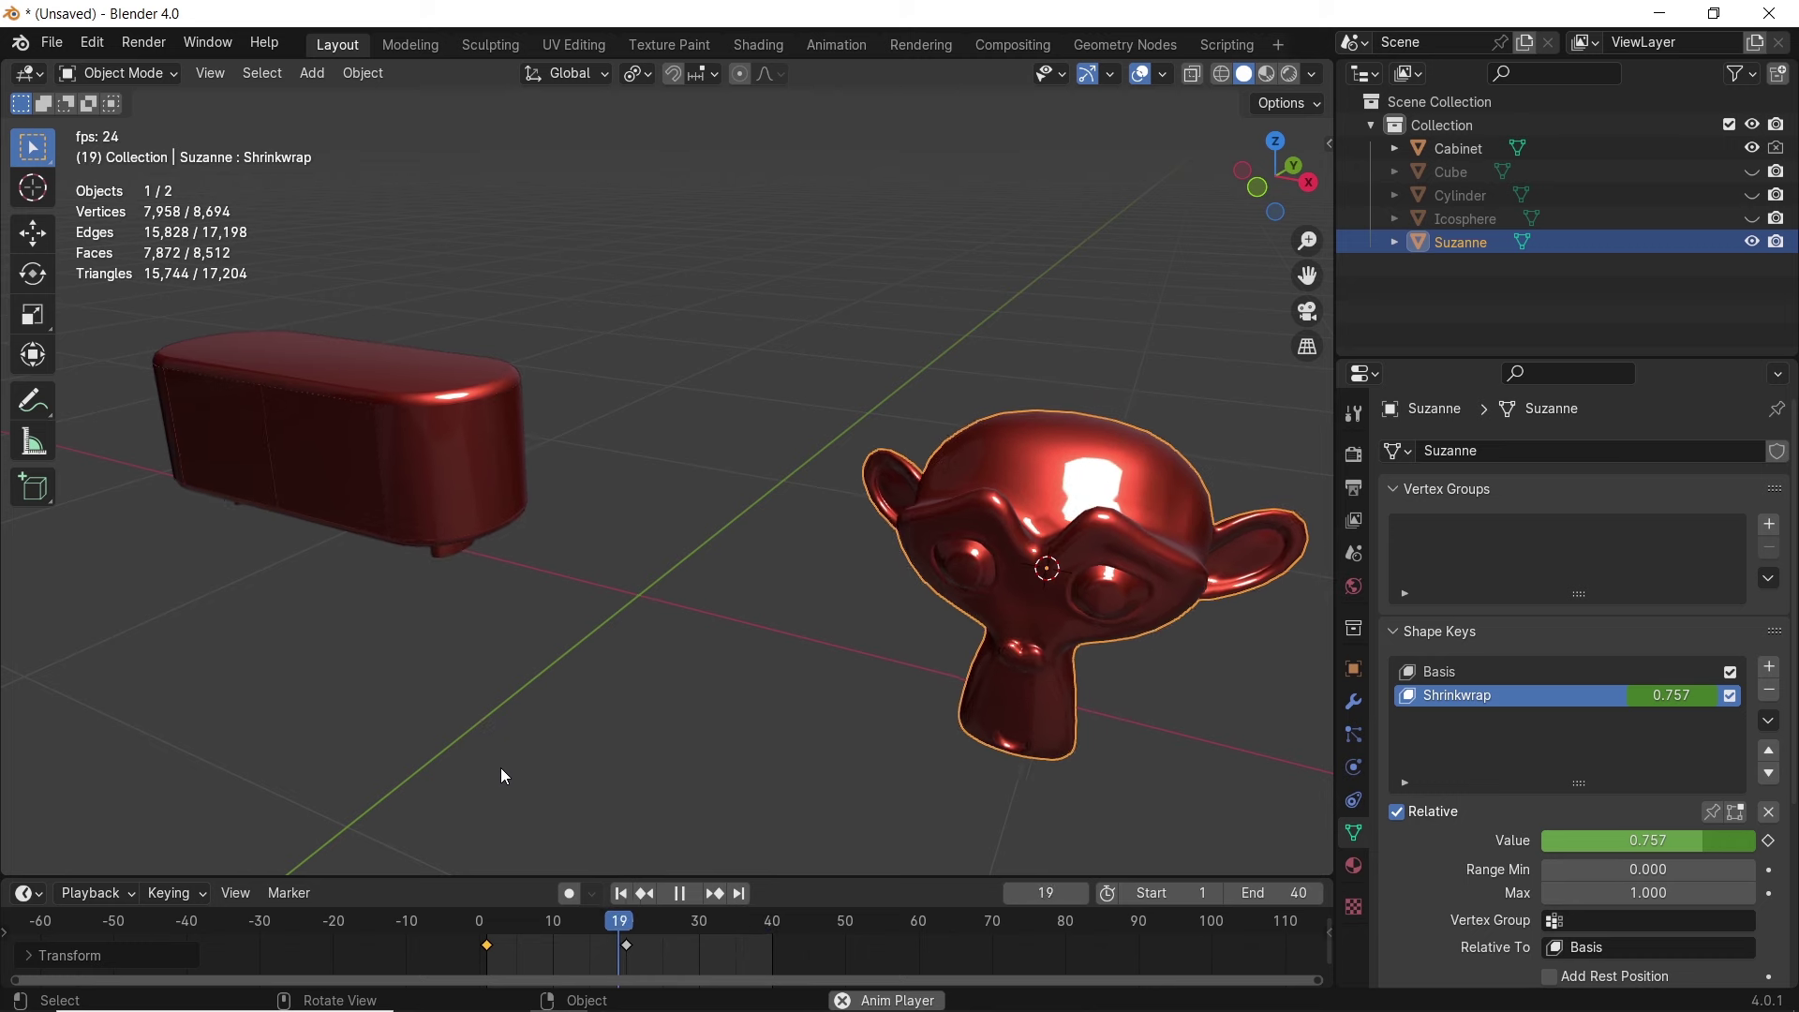
pyautogui.moveTo(339, 769); pyautogui.dragTo(733, 671, button='middle')
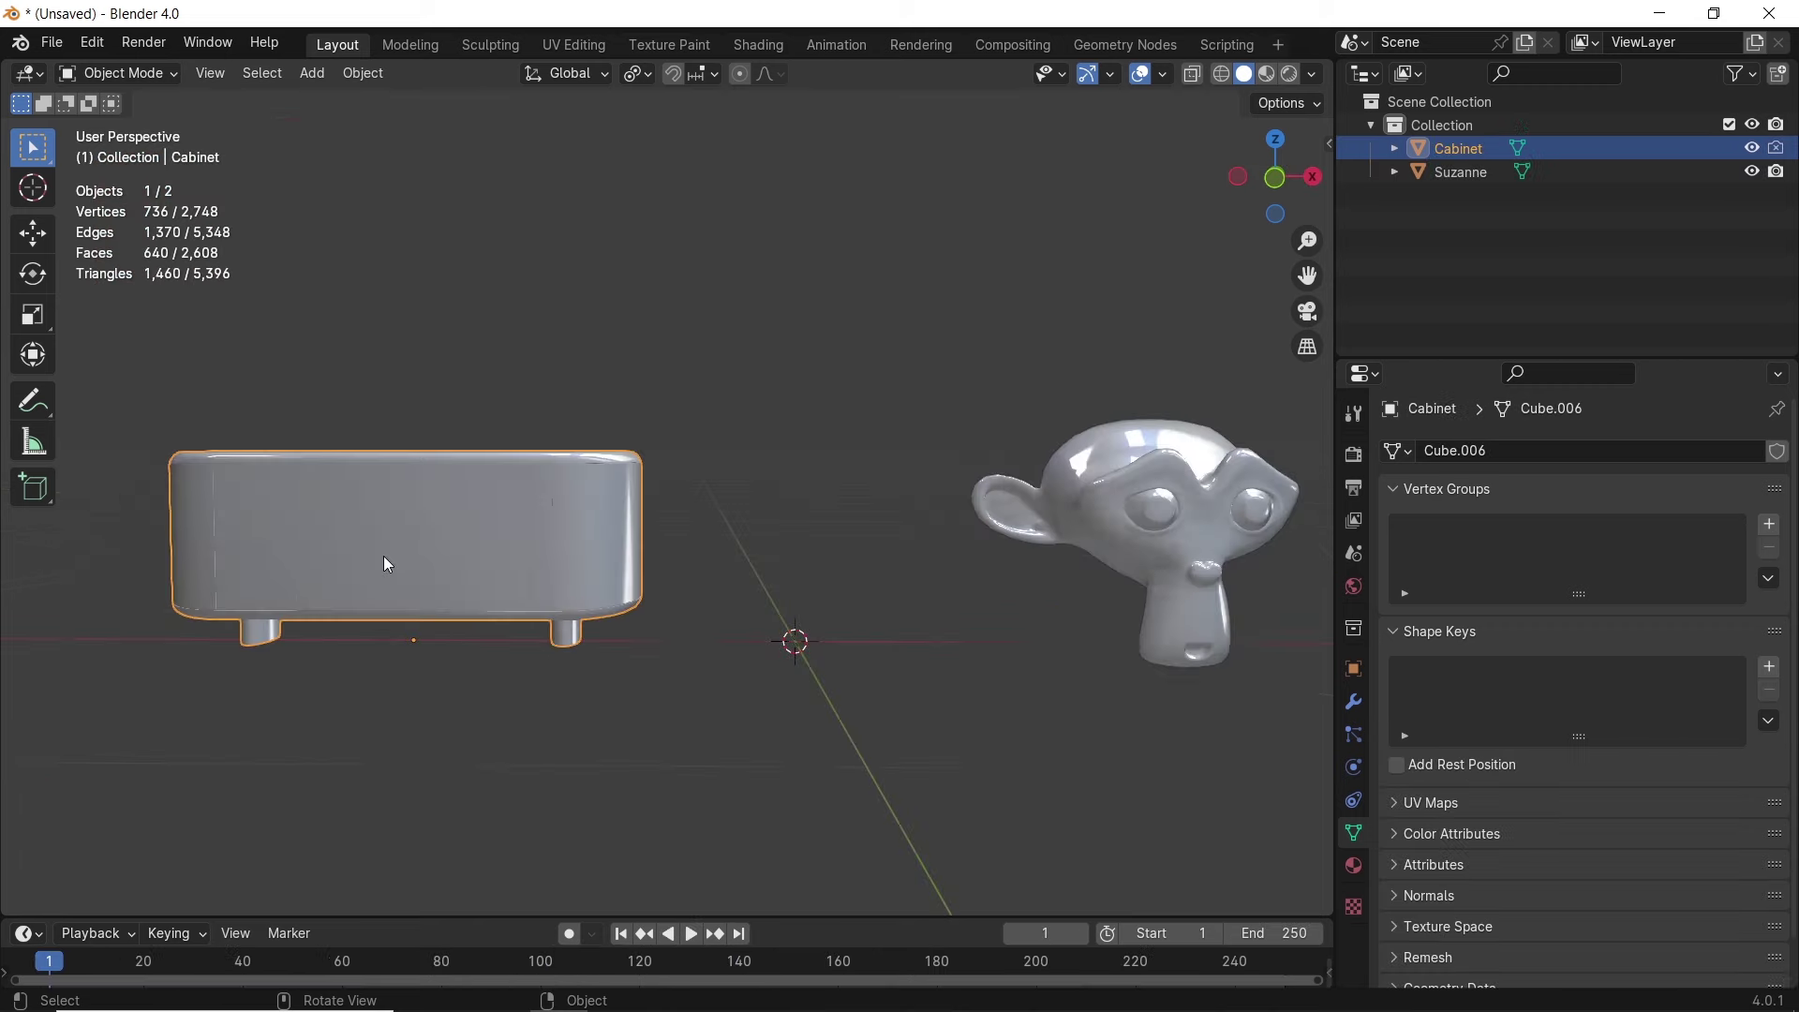
# - Add a cube at the Cabinet and stretch it along X to the cabinet's length
pyautogui.press('KP_Decimal')
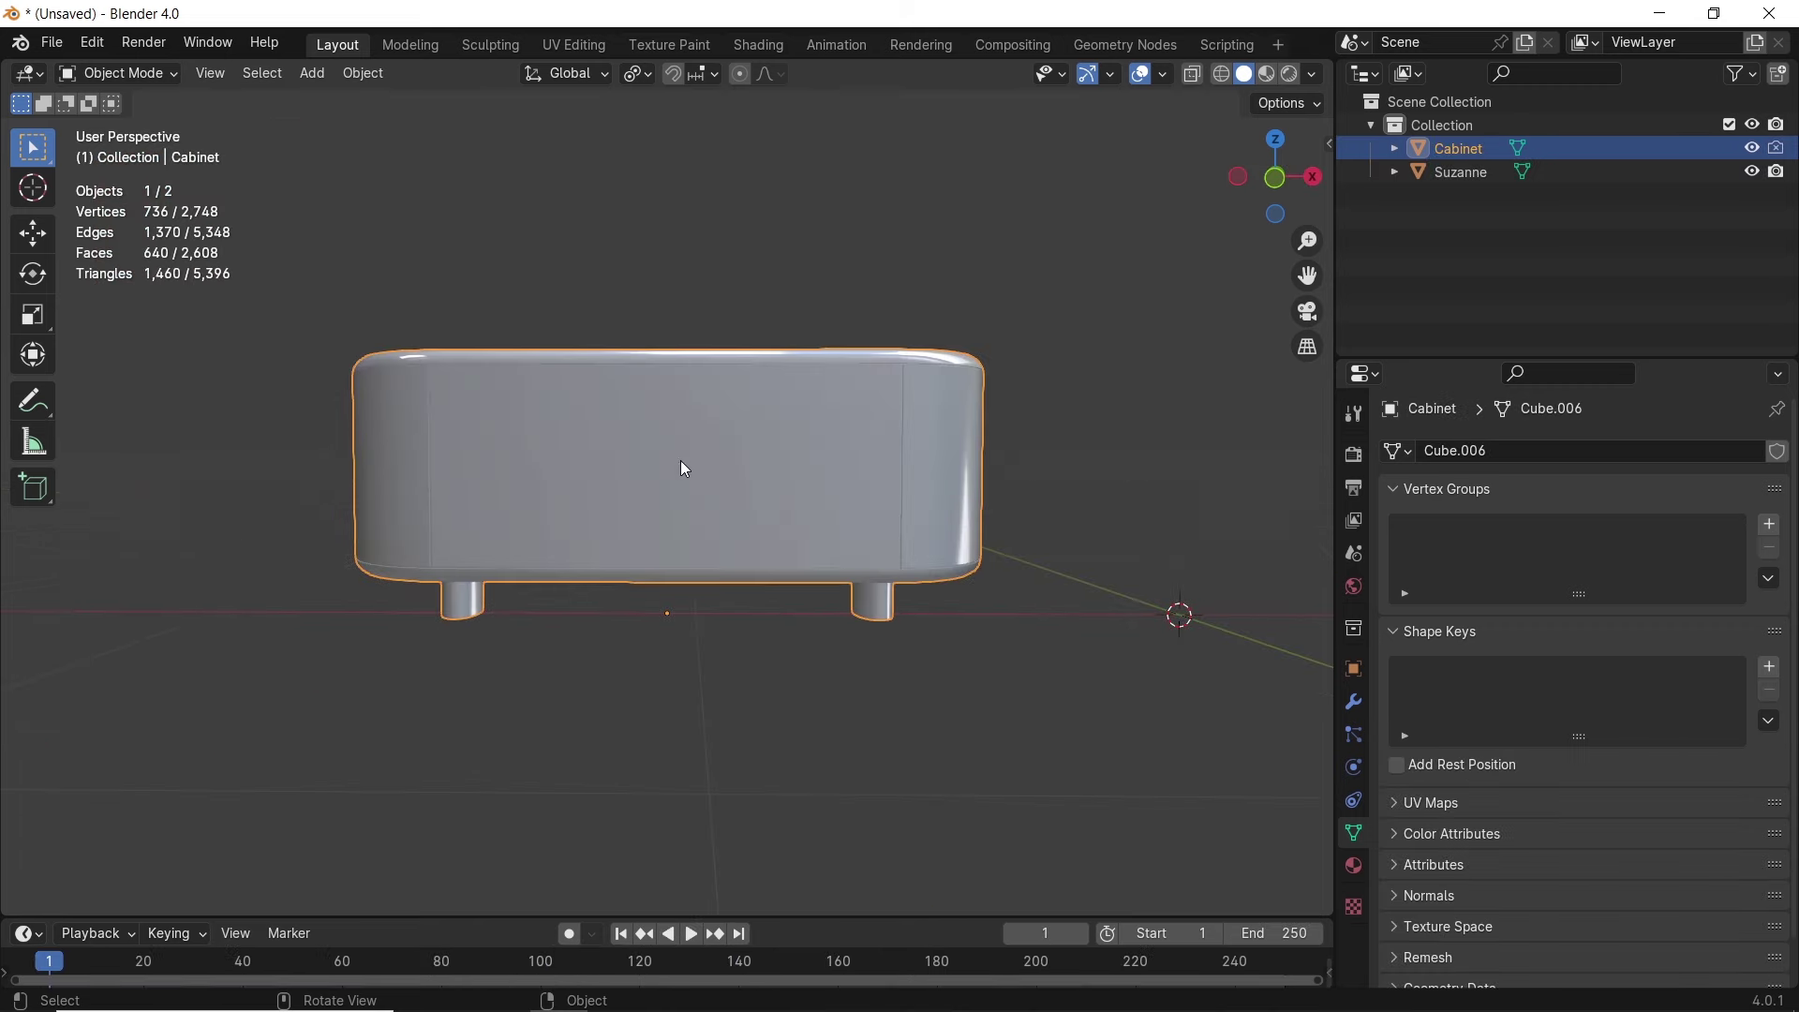
pyautogui.hotkey('shift', 'a')
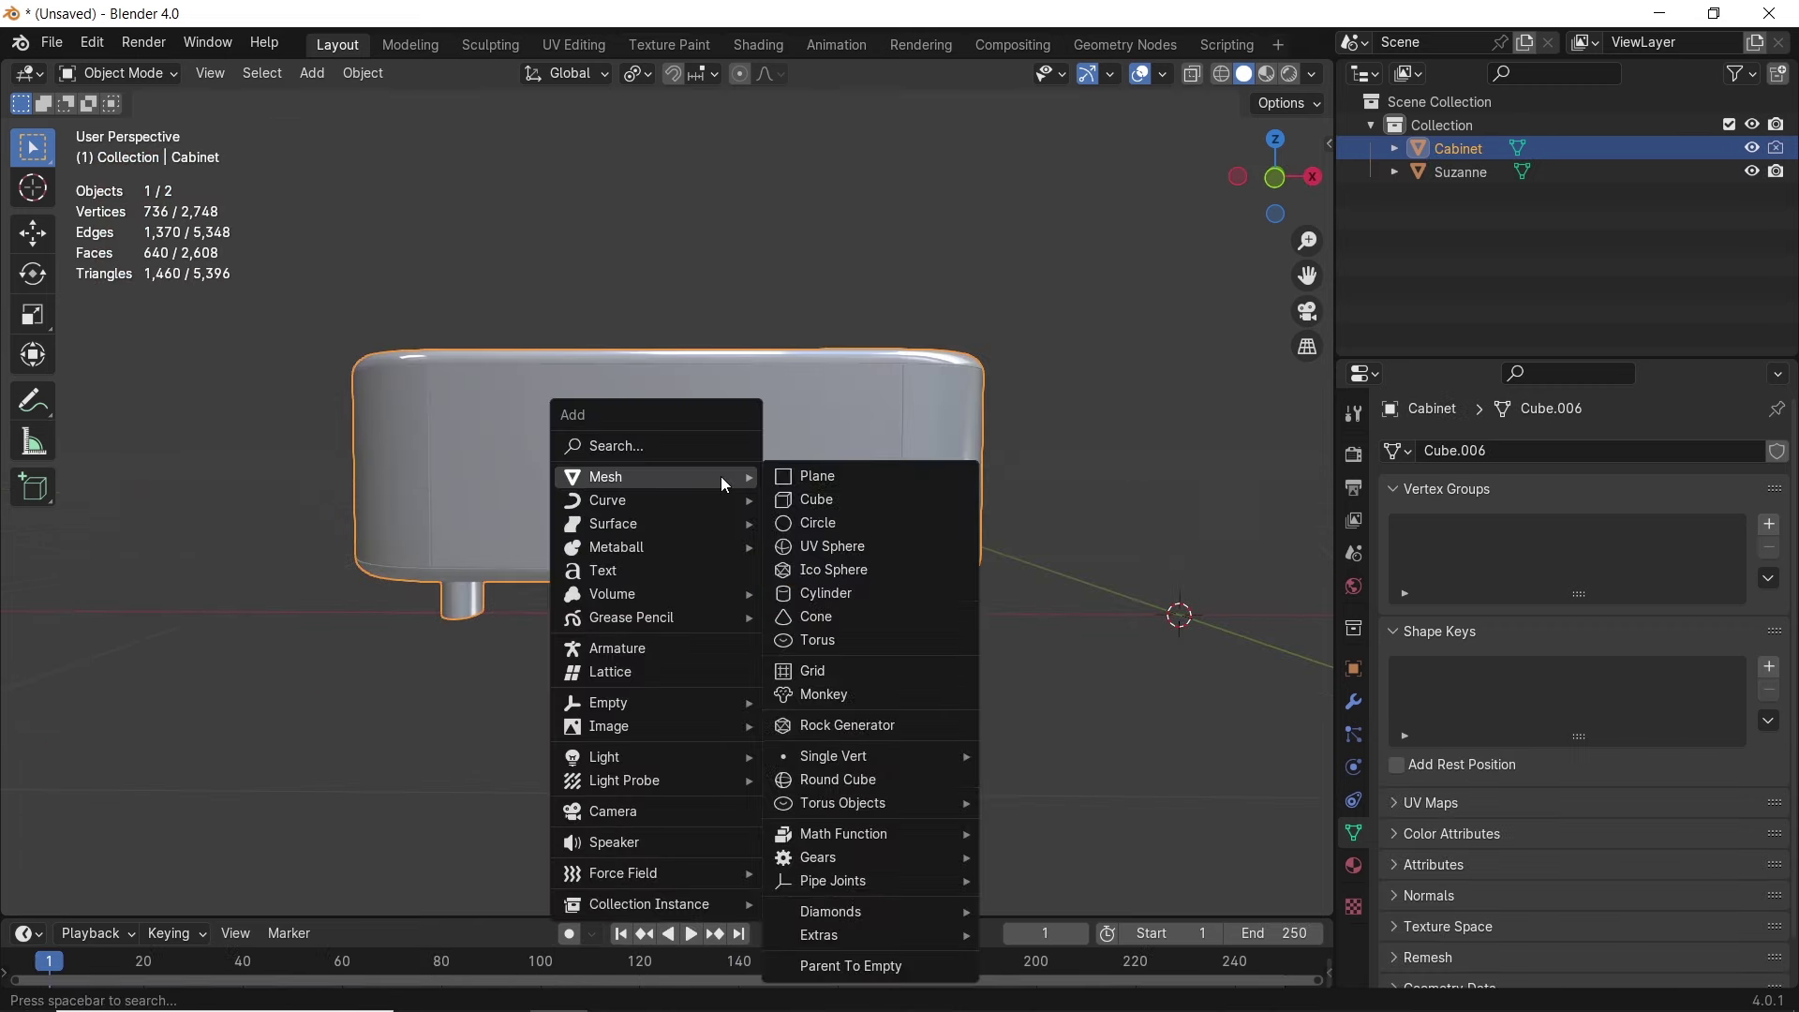
pyautogui.click(803, 506)
pyautogui.scroll(2, 965, 592)
pyautogui.press('g')
pyautogui.click(1031, 609)
pyautogui.press('s')
pyautogui.press('x')
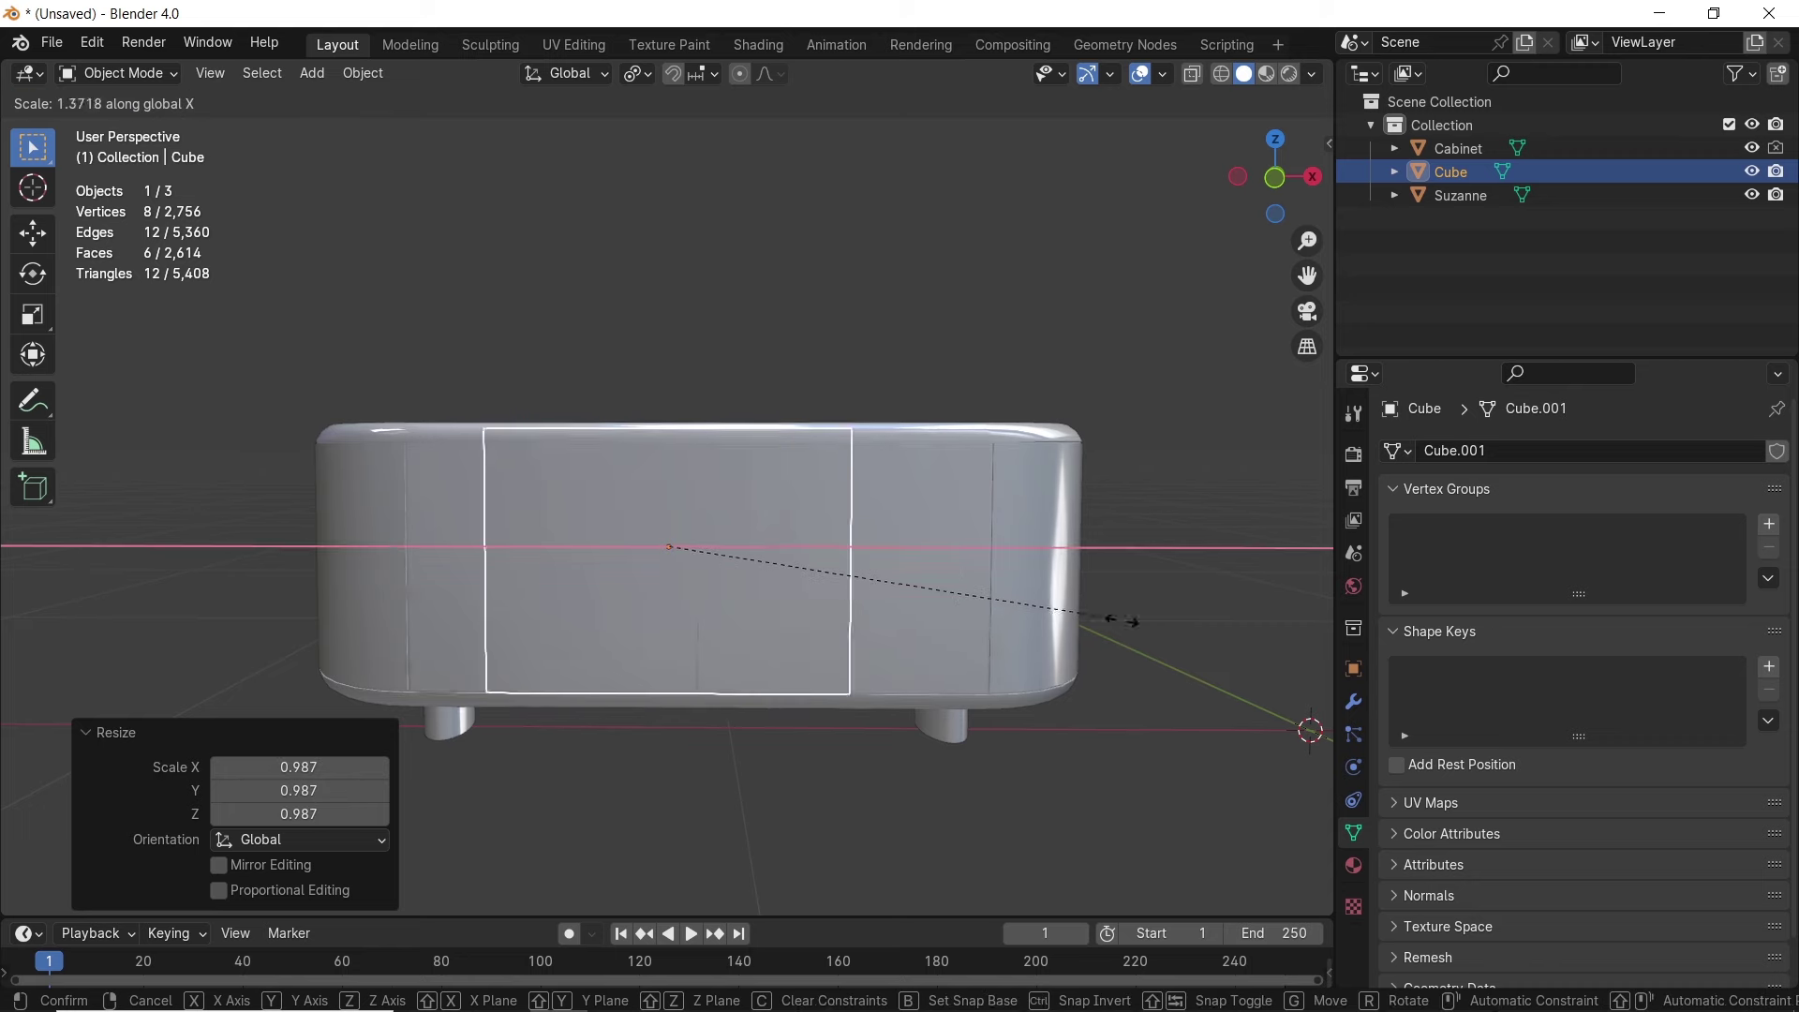
pyautogui.click(1064, 646)
# - Nudge the cube along X, then select the Cabinet and check the cube inside with X-ray
pyautogui.press('g')
pyautogui.press('x')
pyautogui.click(1065, 647)
pyautogui.click(1145, 411)
pyautogui.moveTo(1145, 410); pyautogui.dragTo(964, 582, button='middle')
pyautogui.click(927, 474)
pyautogui.hotkey('alt', 'z')
pyautogui.moveTo(928, 474); pyautogui.dragTo(995, 463, button='middle')
pyautogui.hotkey('alt', 'z')
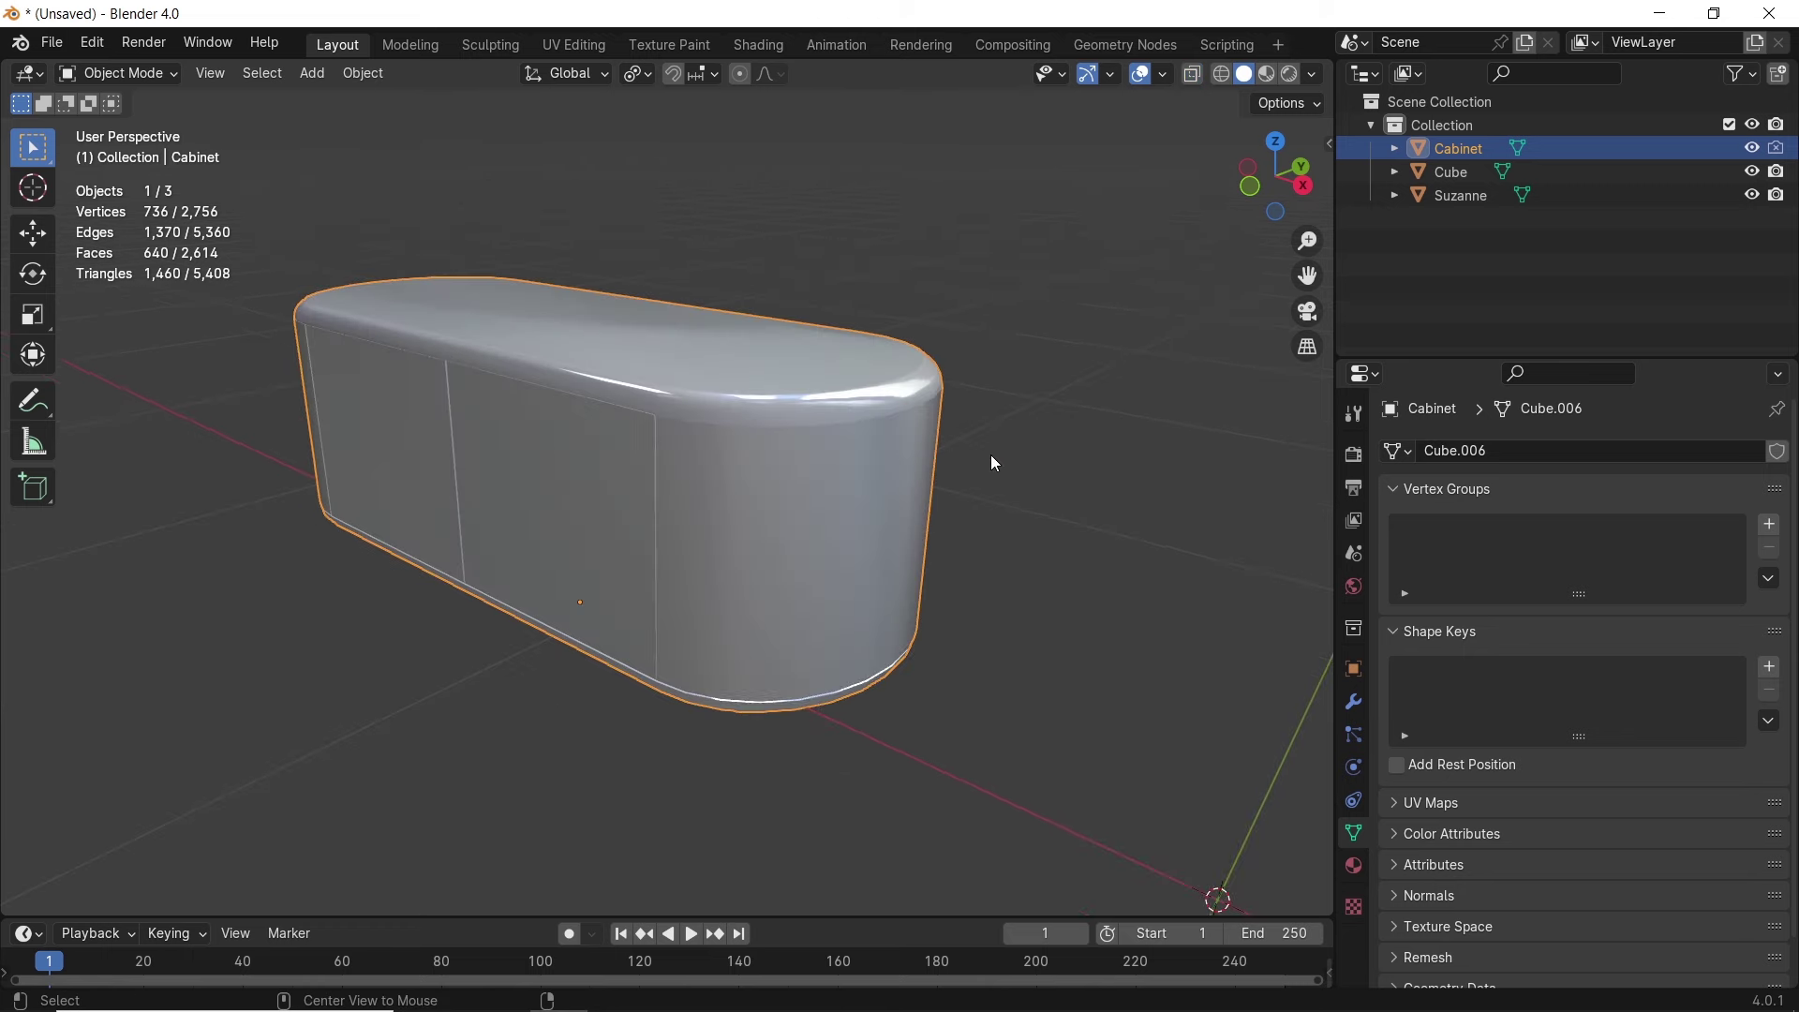
pyautogui.click(1354, 703)
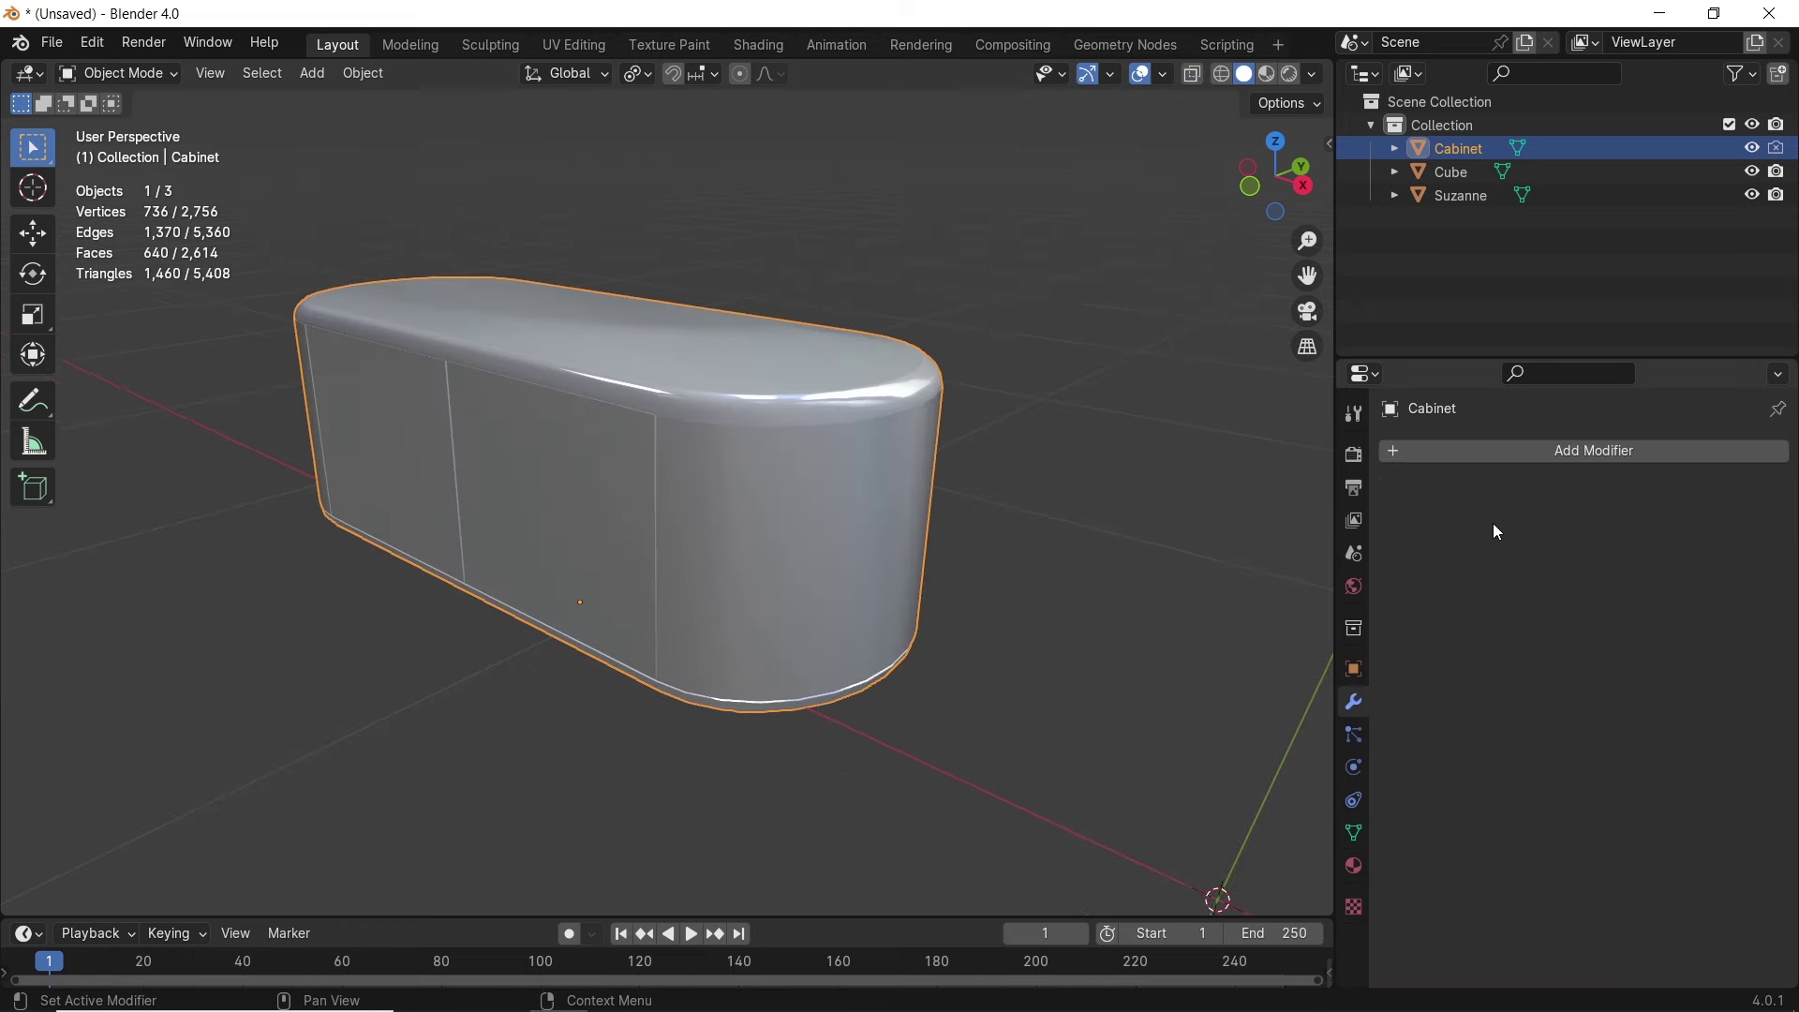
# - Add a Shrinkwrap modifier to the Cabinet targeting the Cube, and hide the Cube
pyautogui.click(1503, 455)
pyautogui.moveTo(1498, 447)
pyautogui.click(1610, 635)
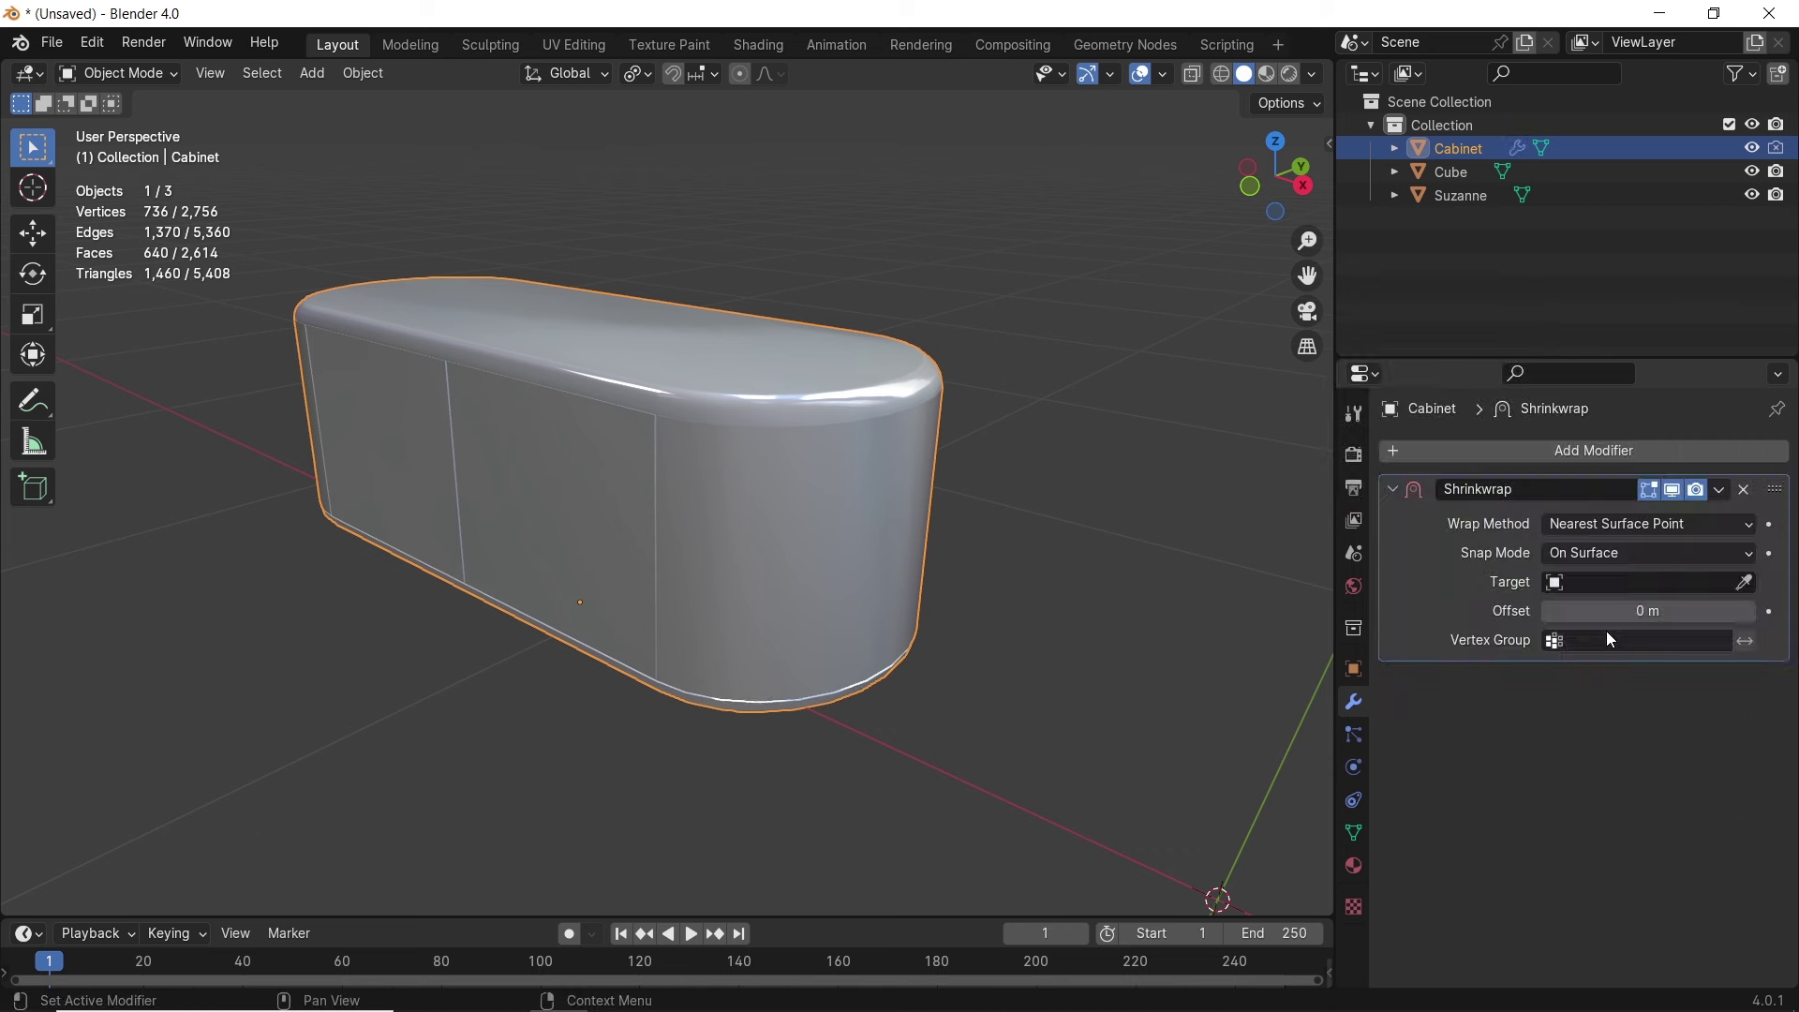
pyautogui.click(1745, 582)
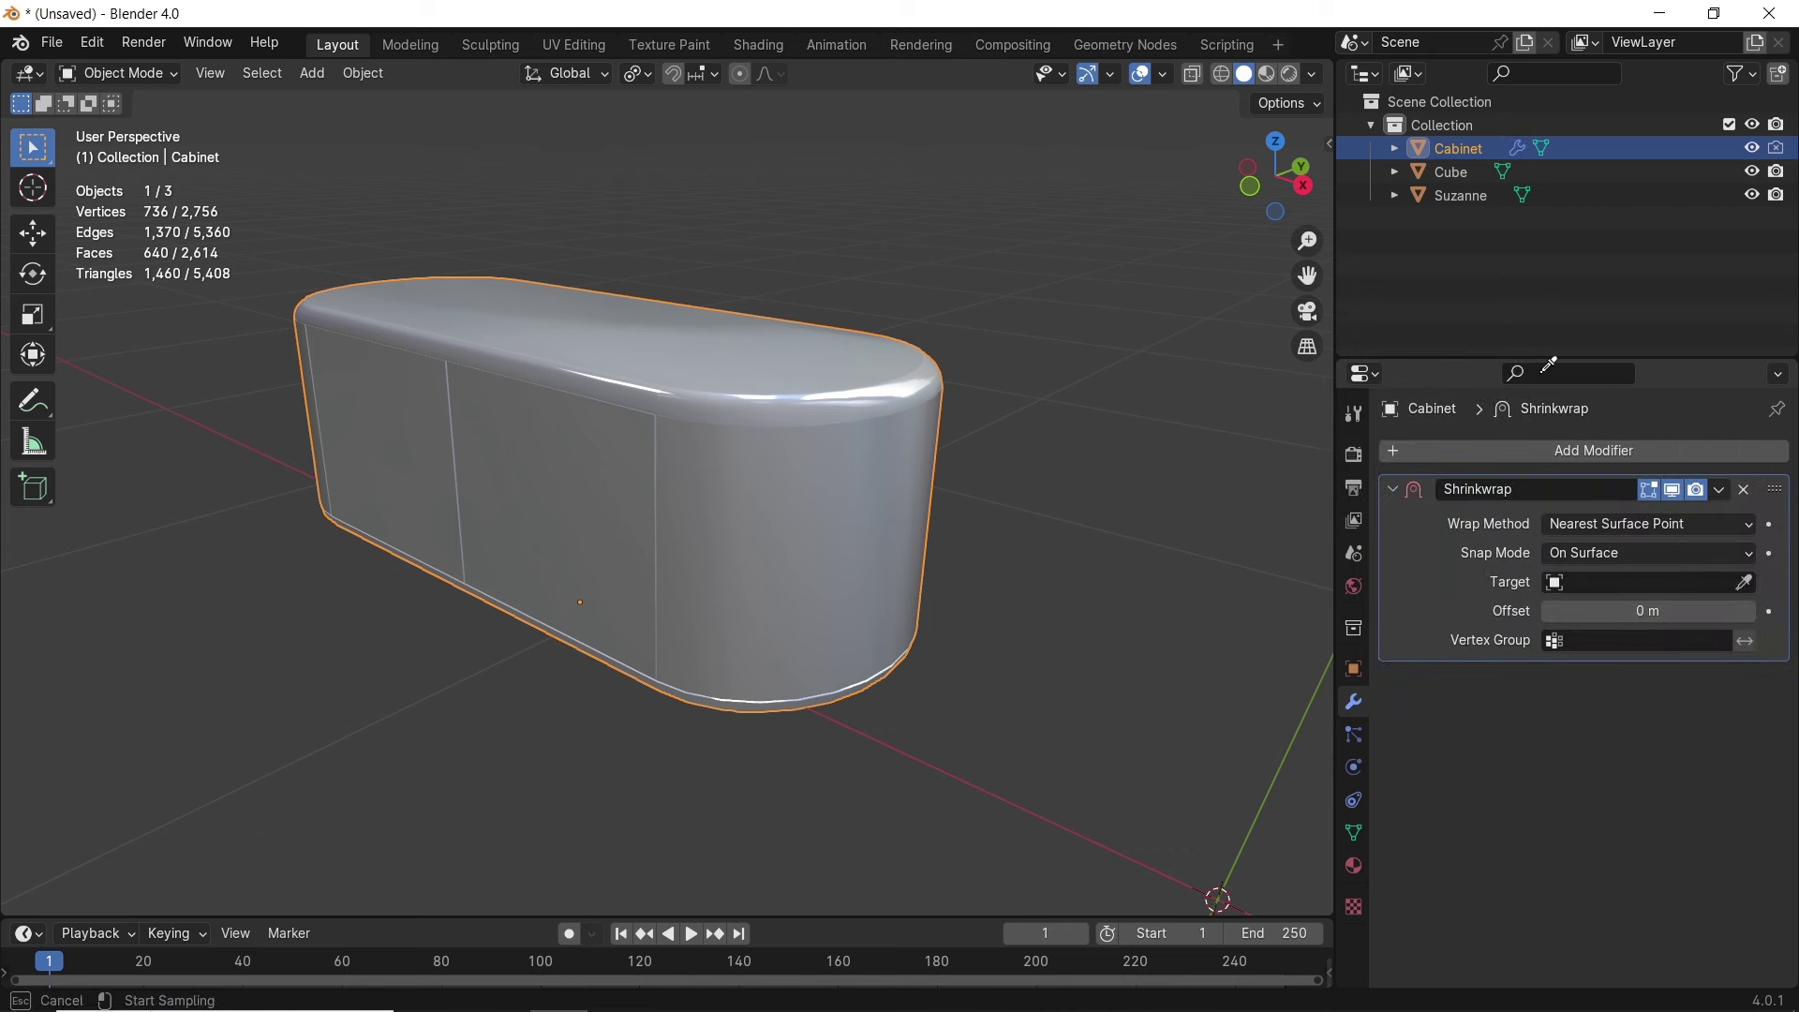
pyautogui.click(1452, 172)
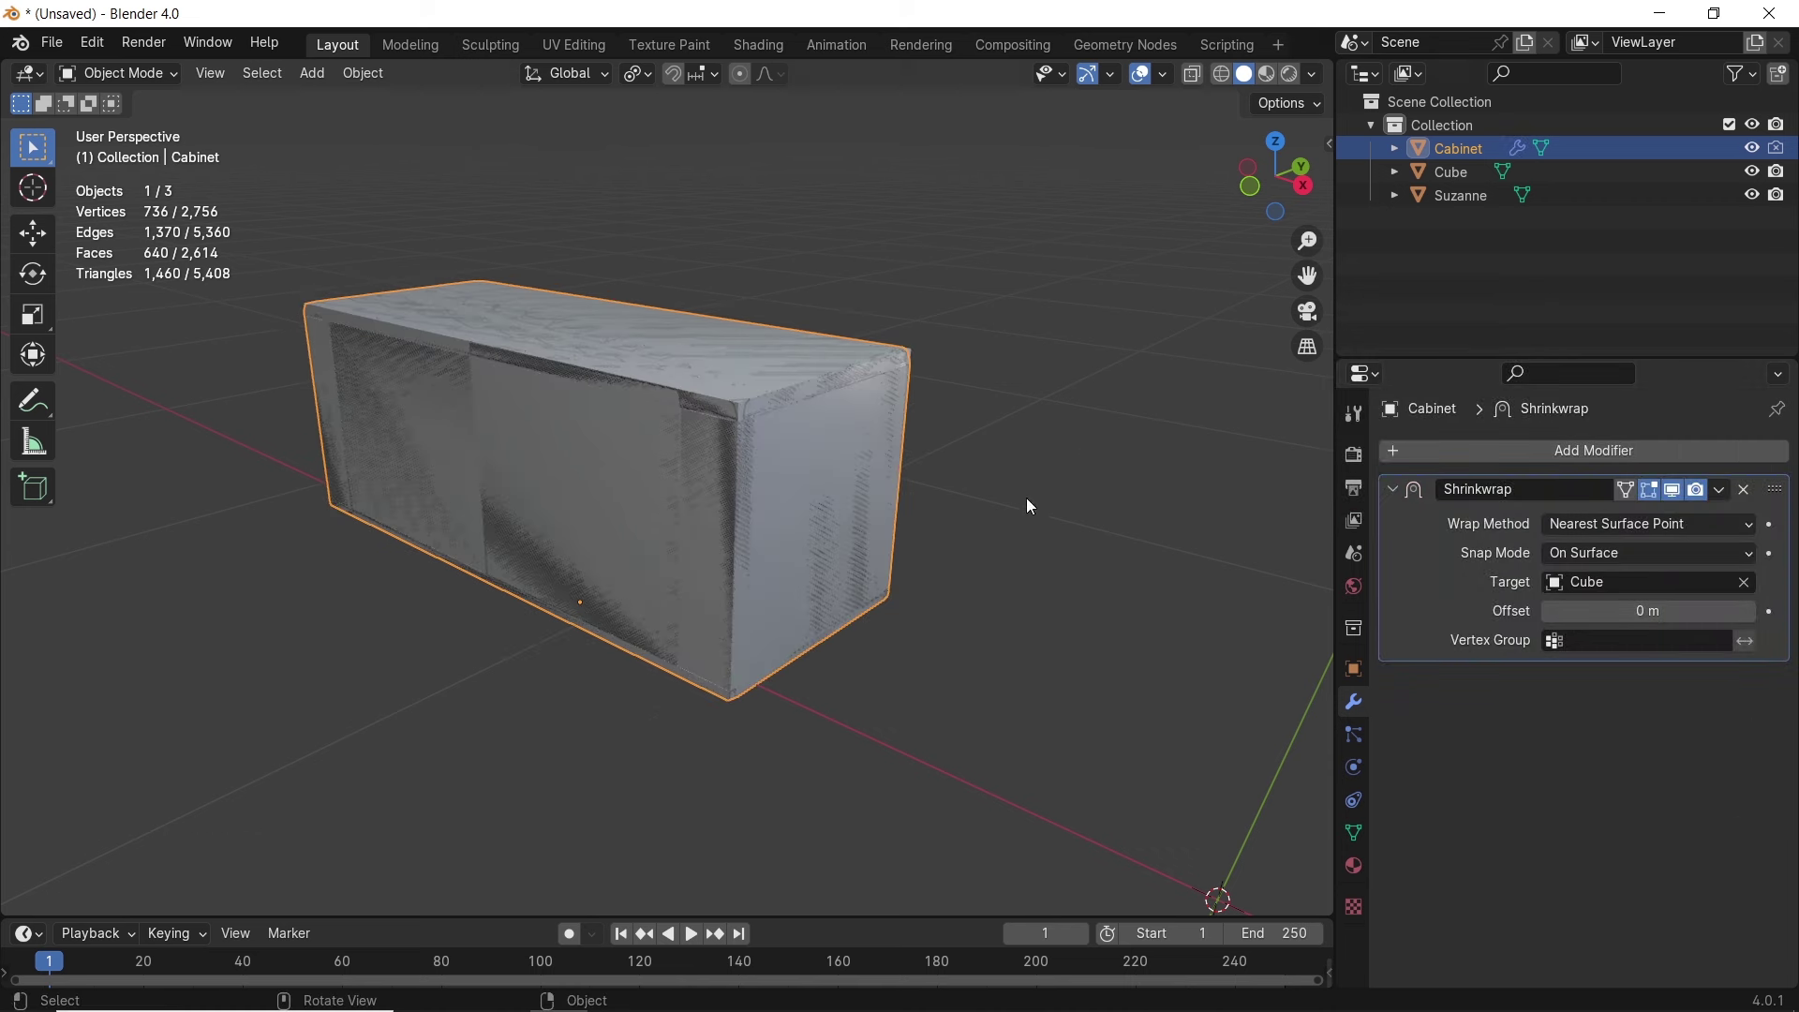
pyautogui.click(1751, 173)
pyautogui.scroll(1, 755, 430)
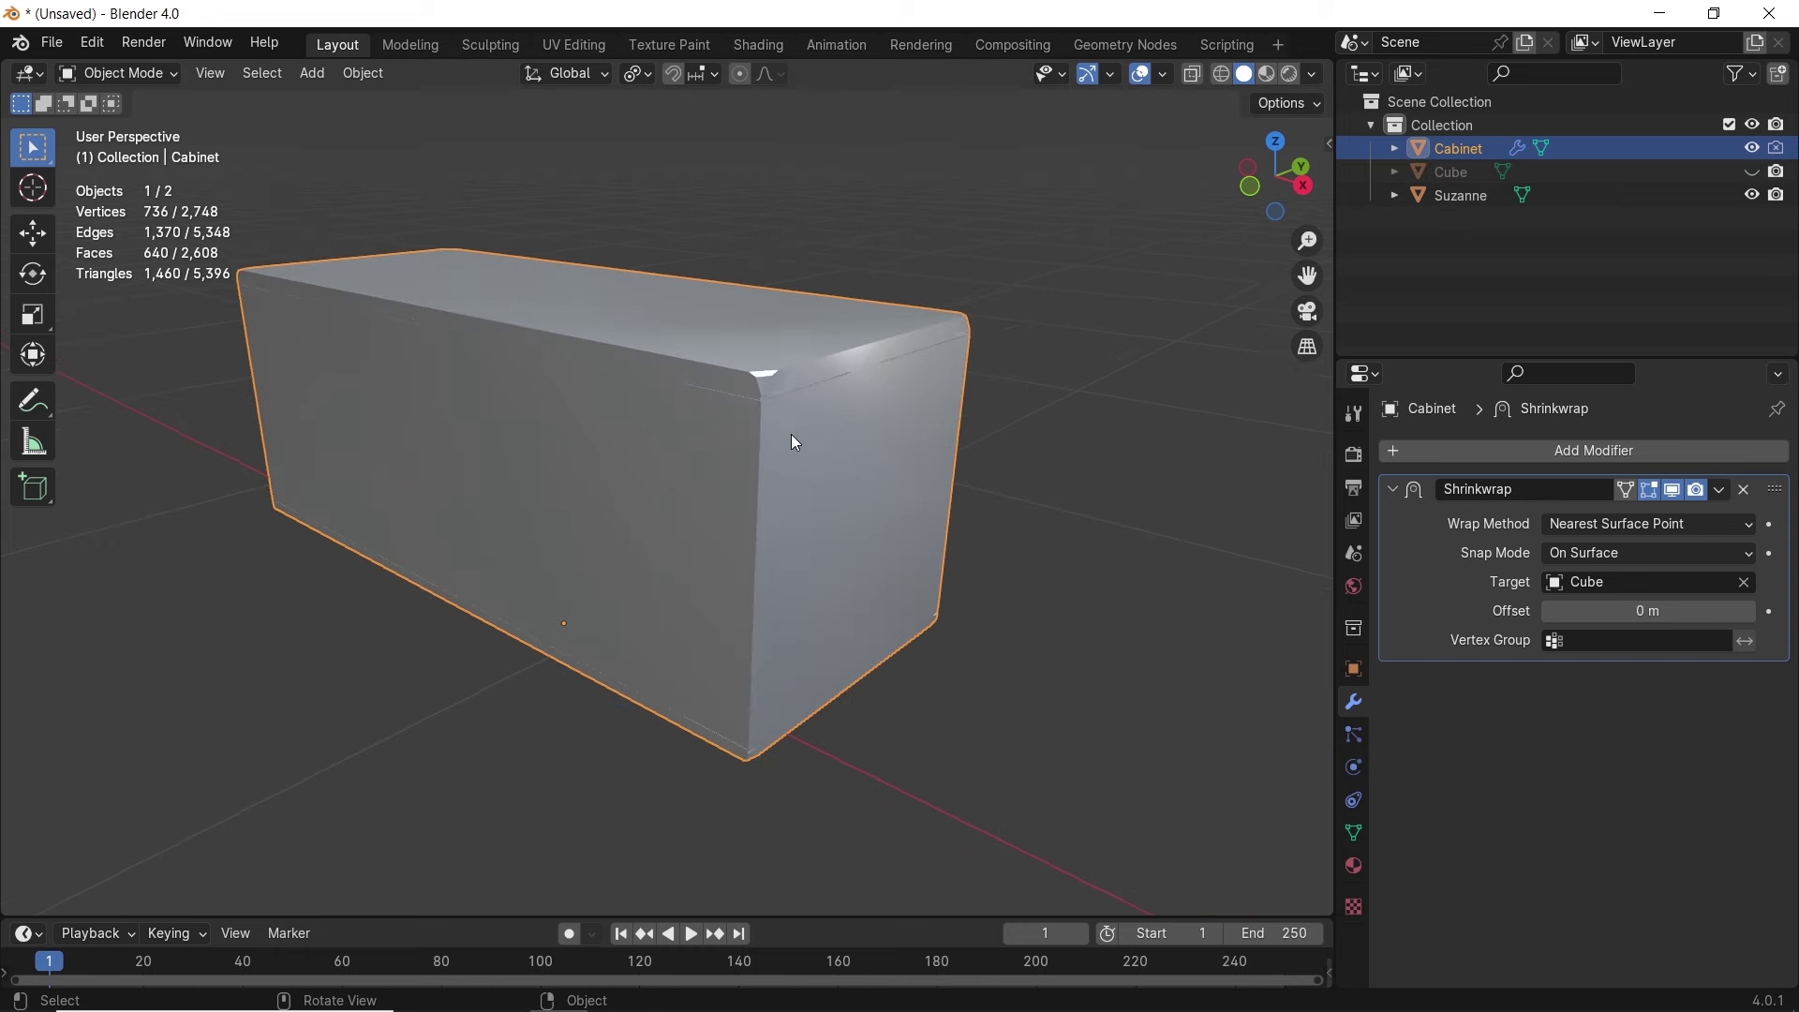
# - Set the Shrinkwrap wrap method to Nearest Vertex for a sharp-edged box
pyautogui.click(1571, 526)
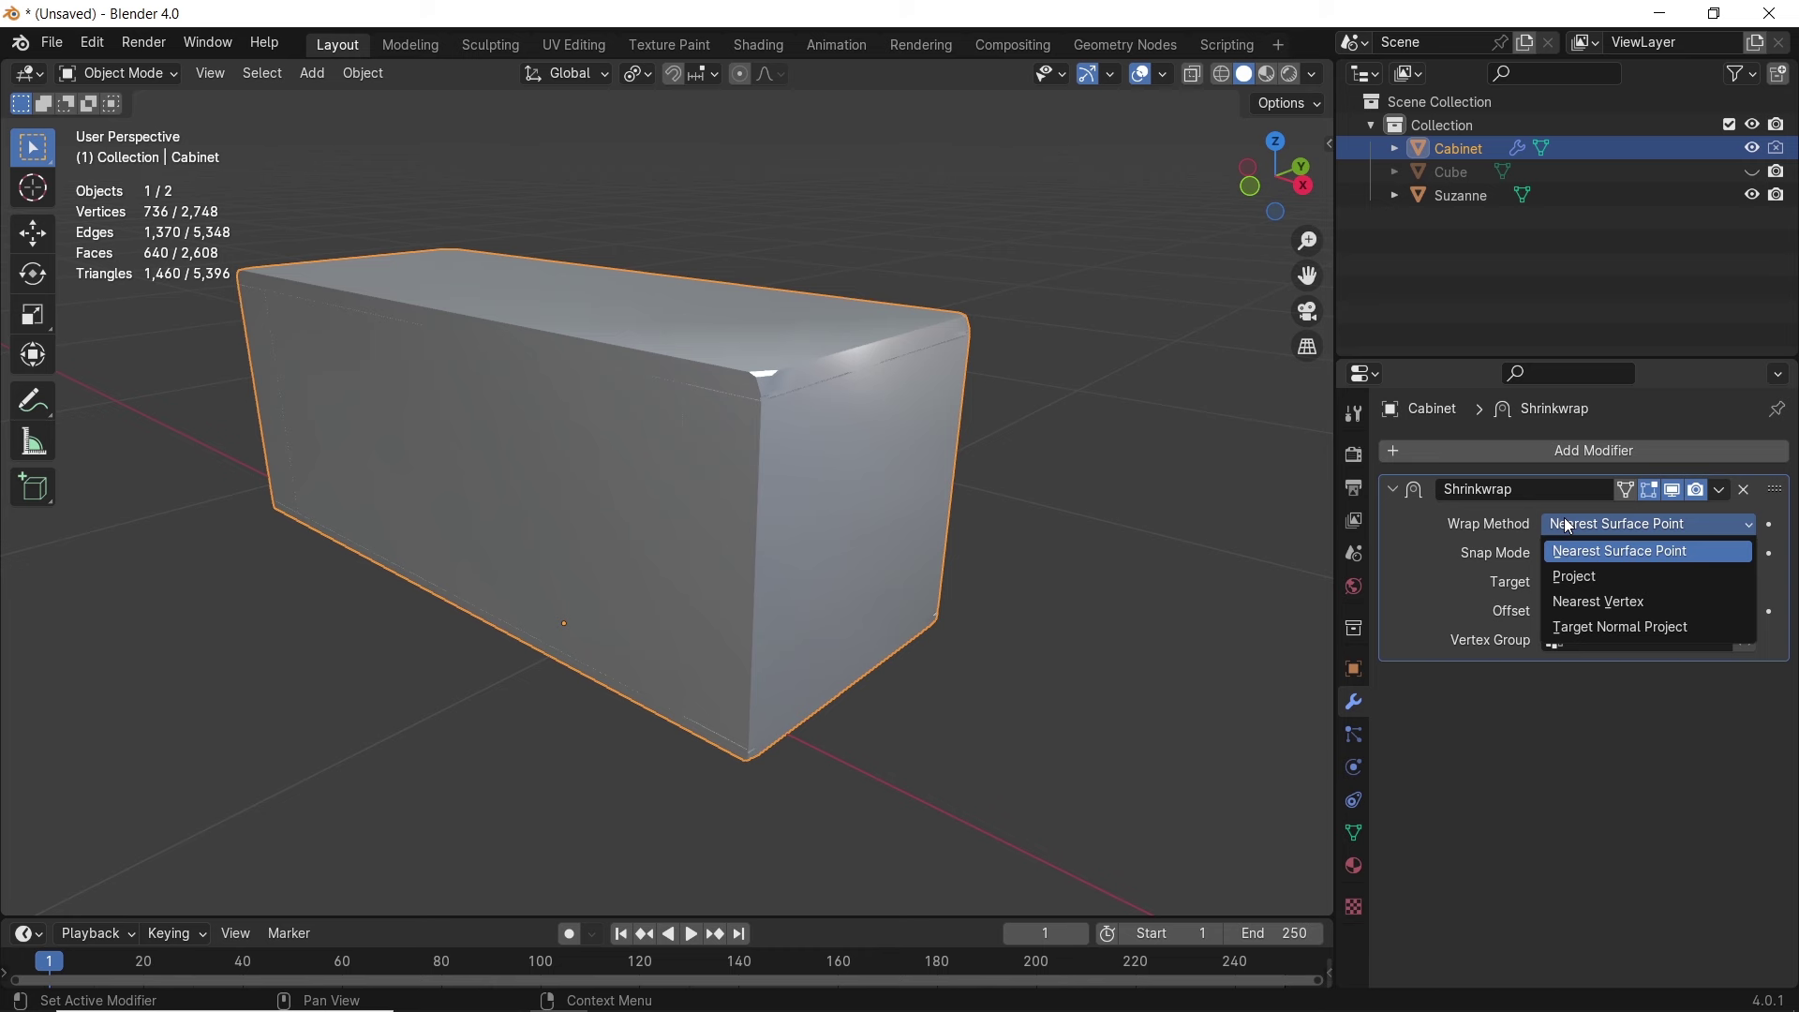
pyautogui.click(1579, 576)
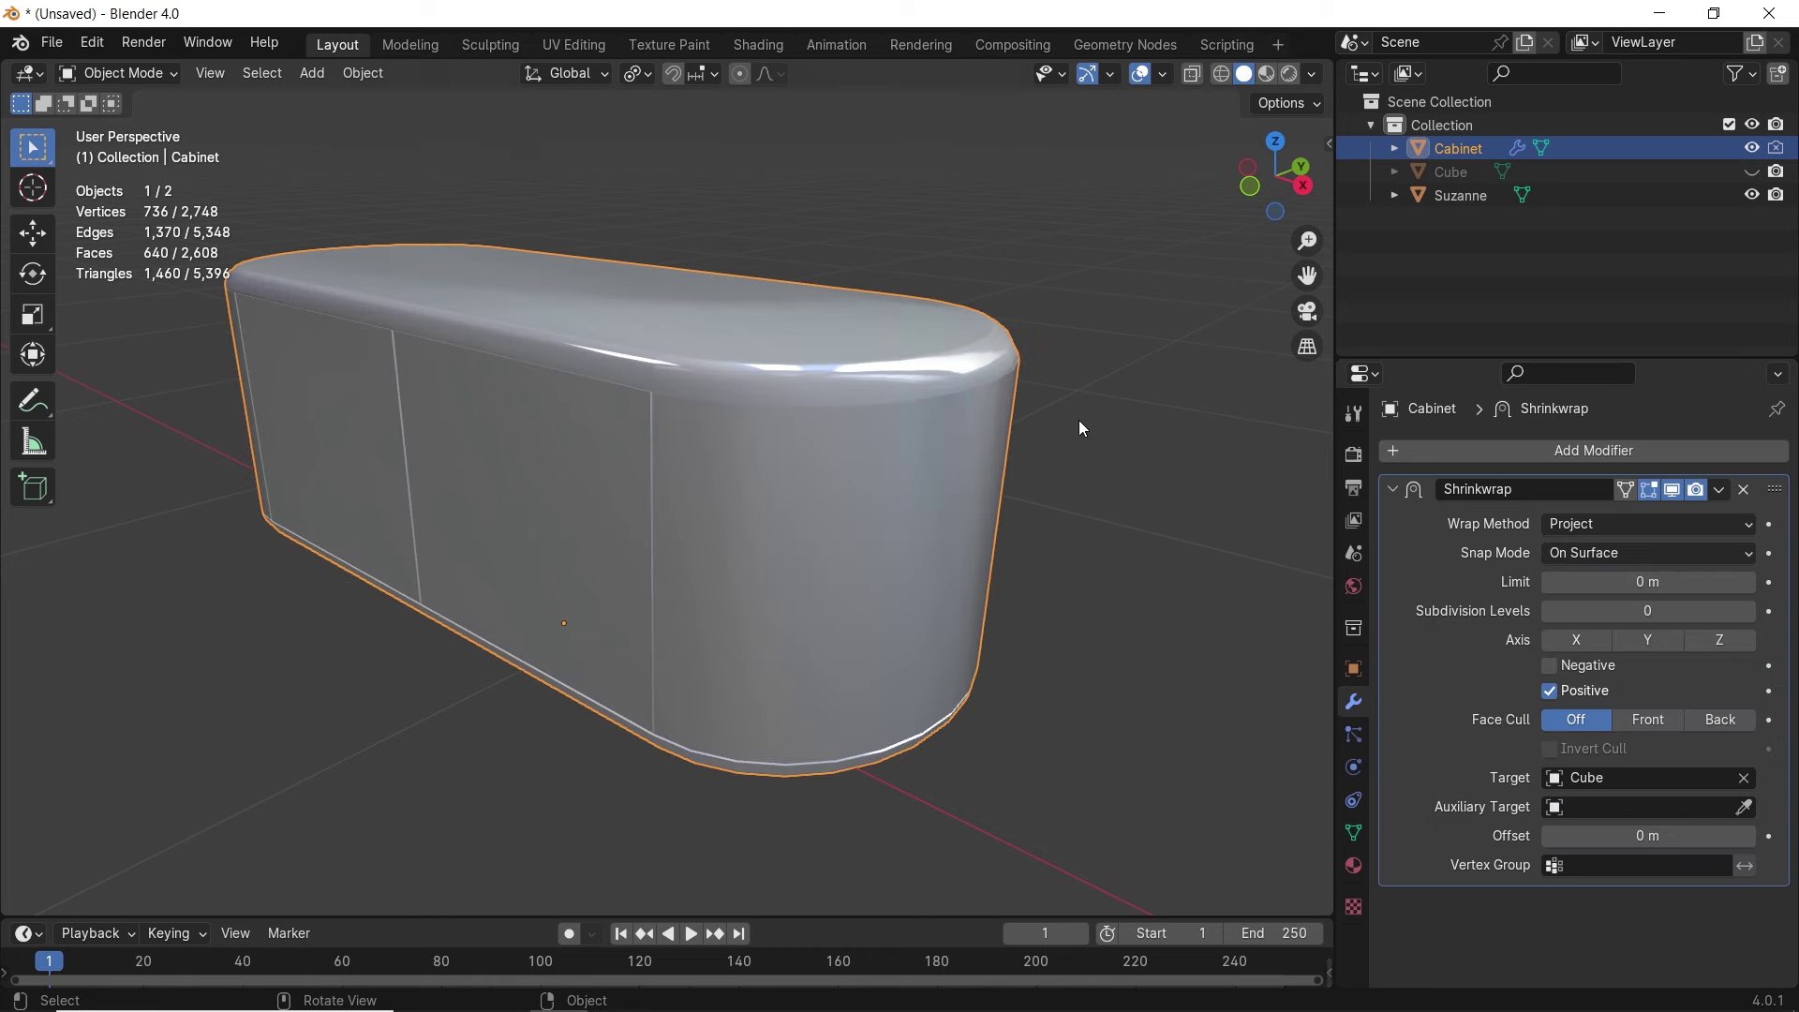
pyautogui.click(1568, 526)
pyautogui.click(1598, 601)
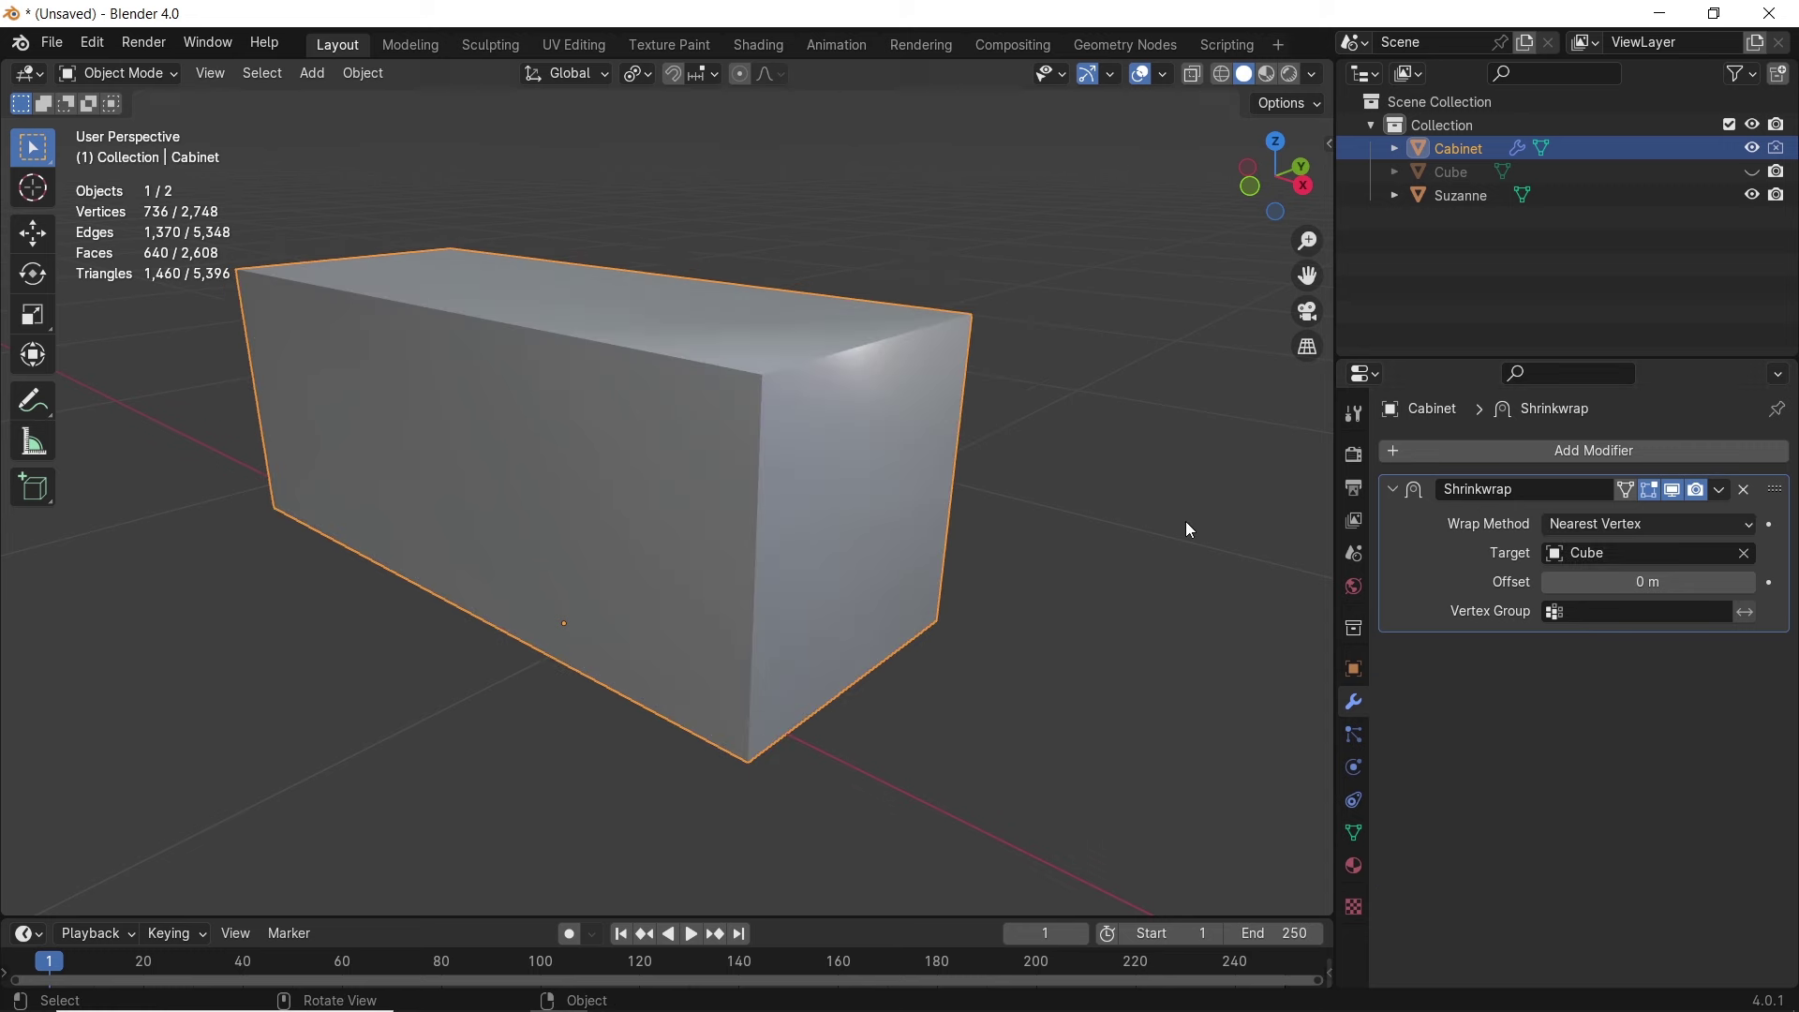
pyautogui.moveTo(769, 429); pyautogui.dragTo(787, 472, button='middle')
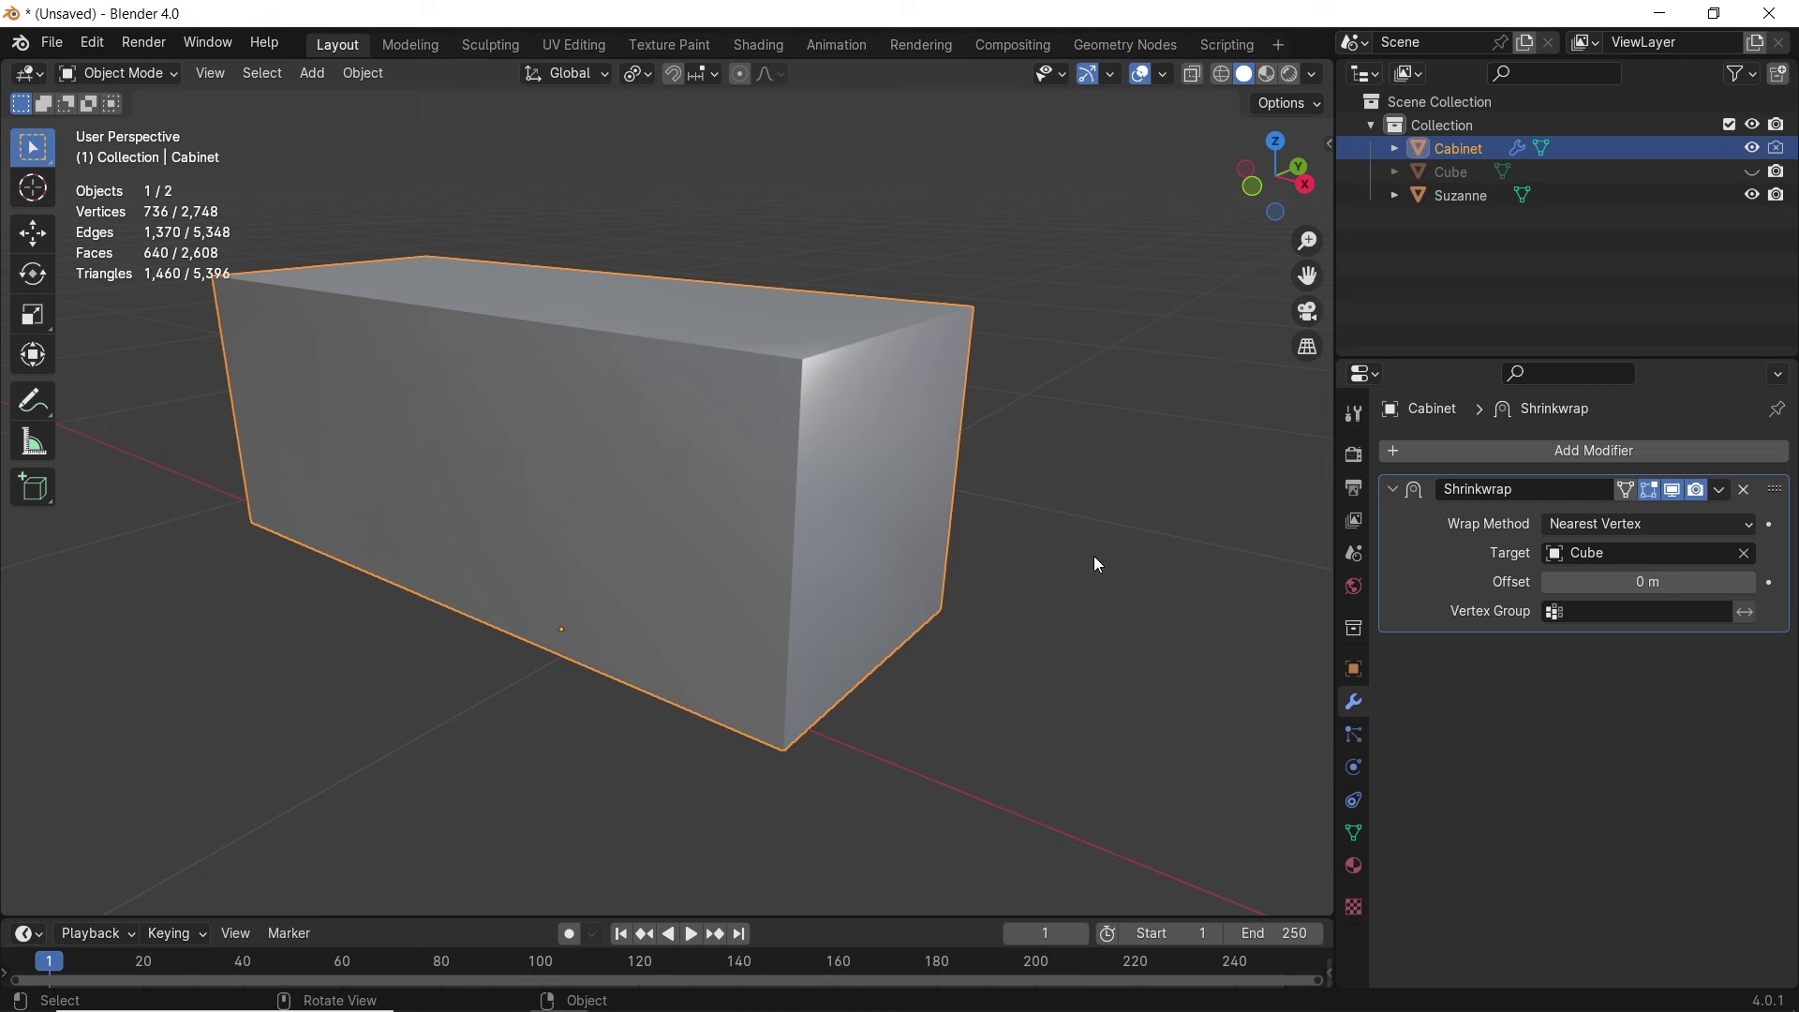
# - Apply the Shrinkwrap modifier as a shape key and slide it between rounded cabinet and box
pyautogui.click(1722, 490)
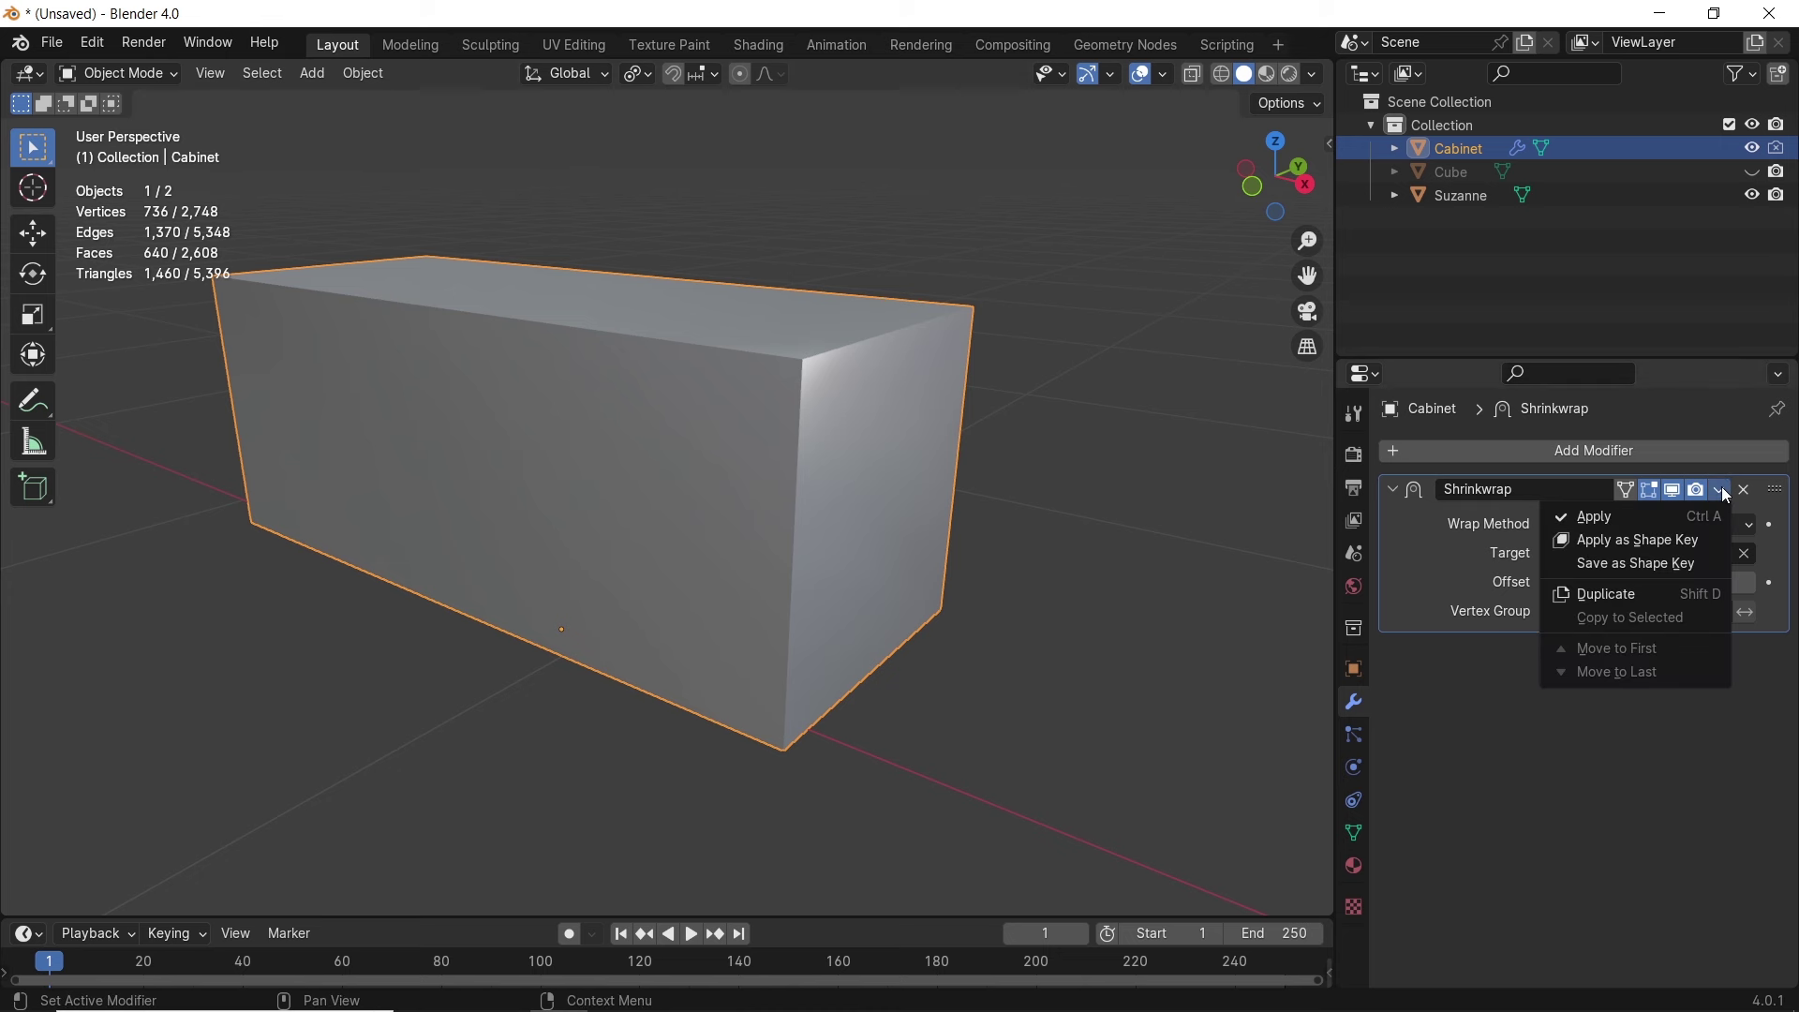
pyautogui.click(1655, 553)
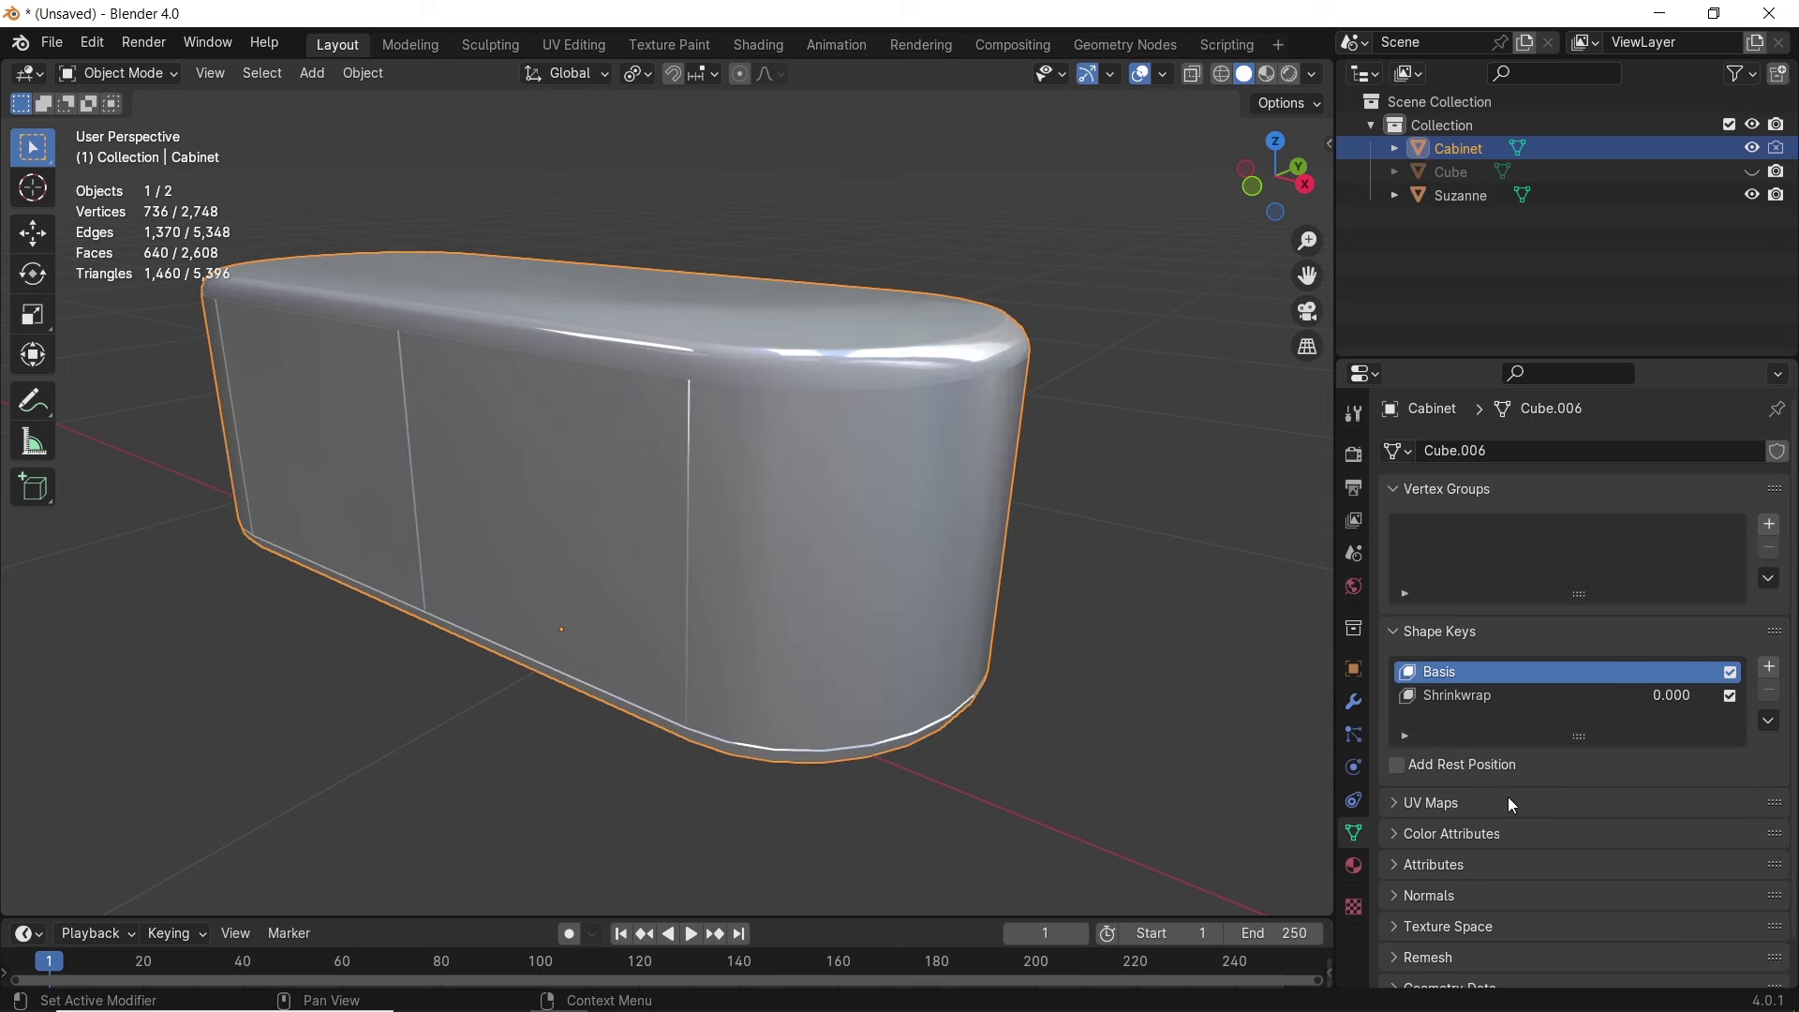
pyautogui.click(1462, 701)
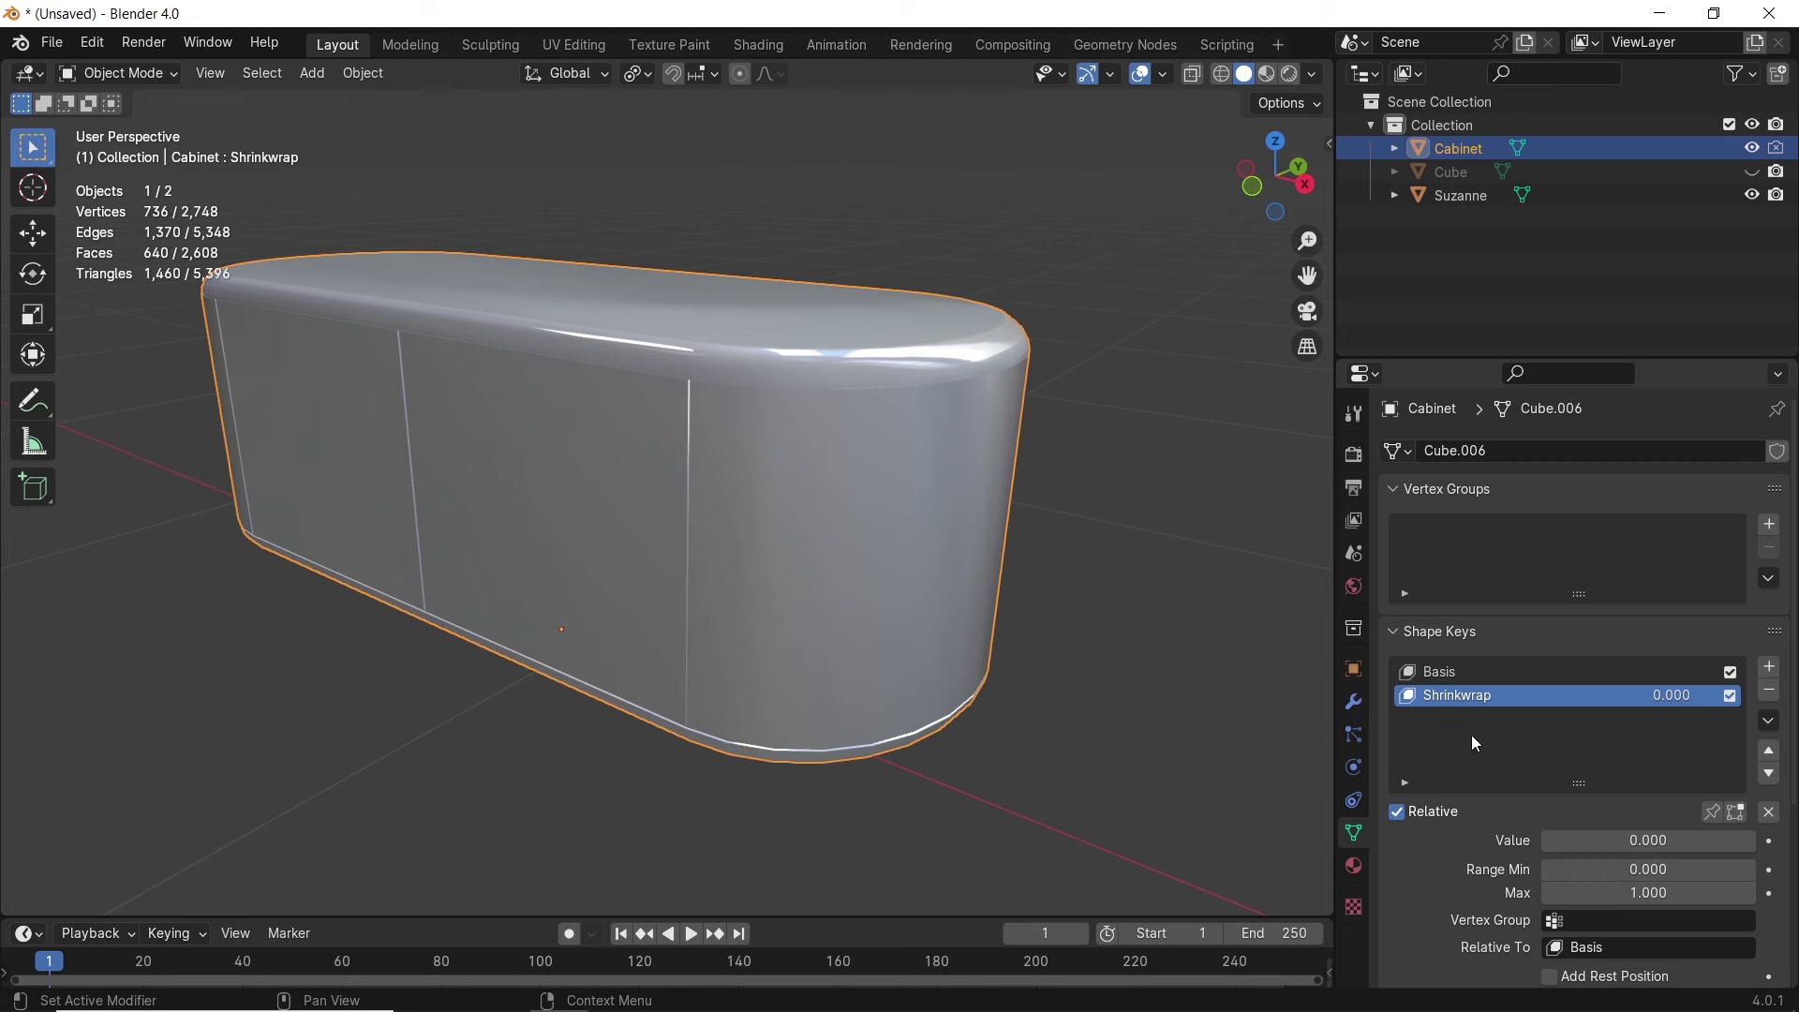
pyautogui.moveTo(1563, 841)
pyautogui.mouseDown()
pyautogui.moveTo(1753, 842)
pyautogui.moveTo(1545, 842)
pyautogui.mouseUp()
pyautogui.moveTo(843, 525); pyautogui.dragTo(871, 487, button='middle')
pyautogui.moveTo(1575, 842); pyautogui.dragTo(1527, 841)
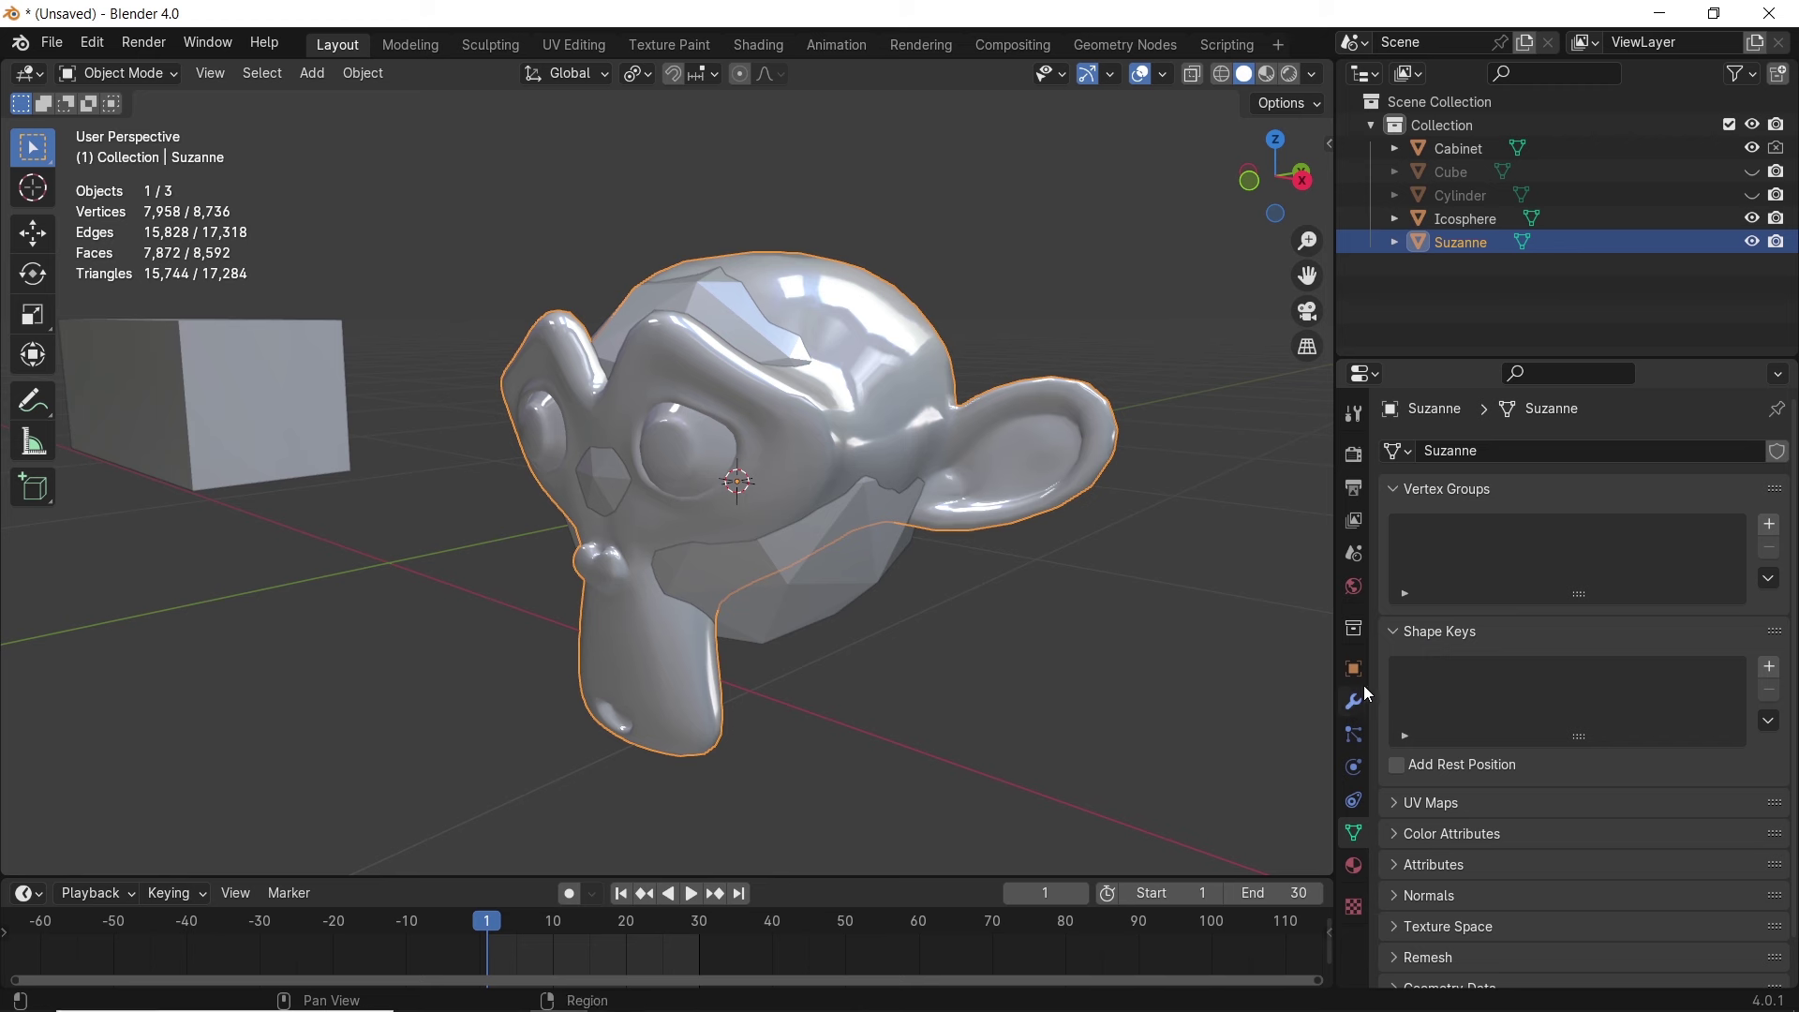
# - Add a Shrinkwrap modifier to Suzanne with the Icosphere as its target
pyautogui.click(1353, 702)
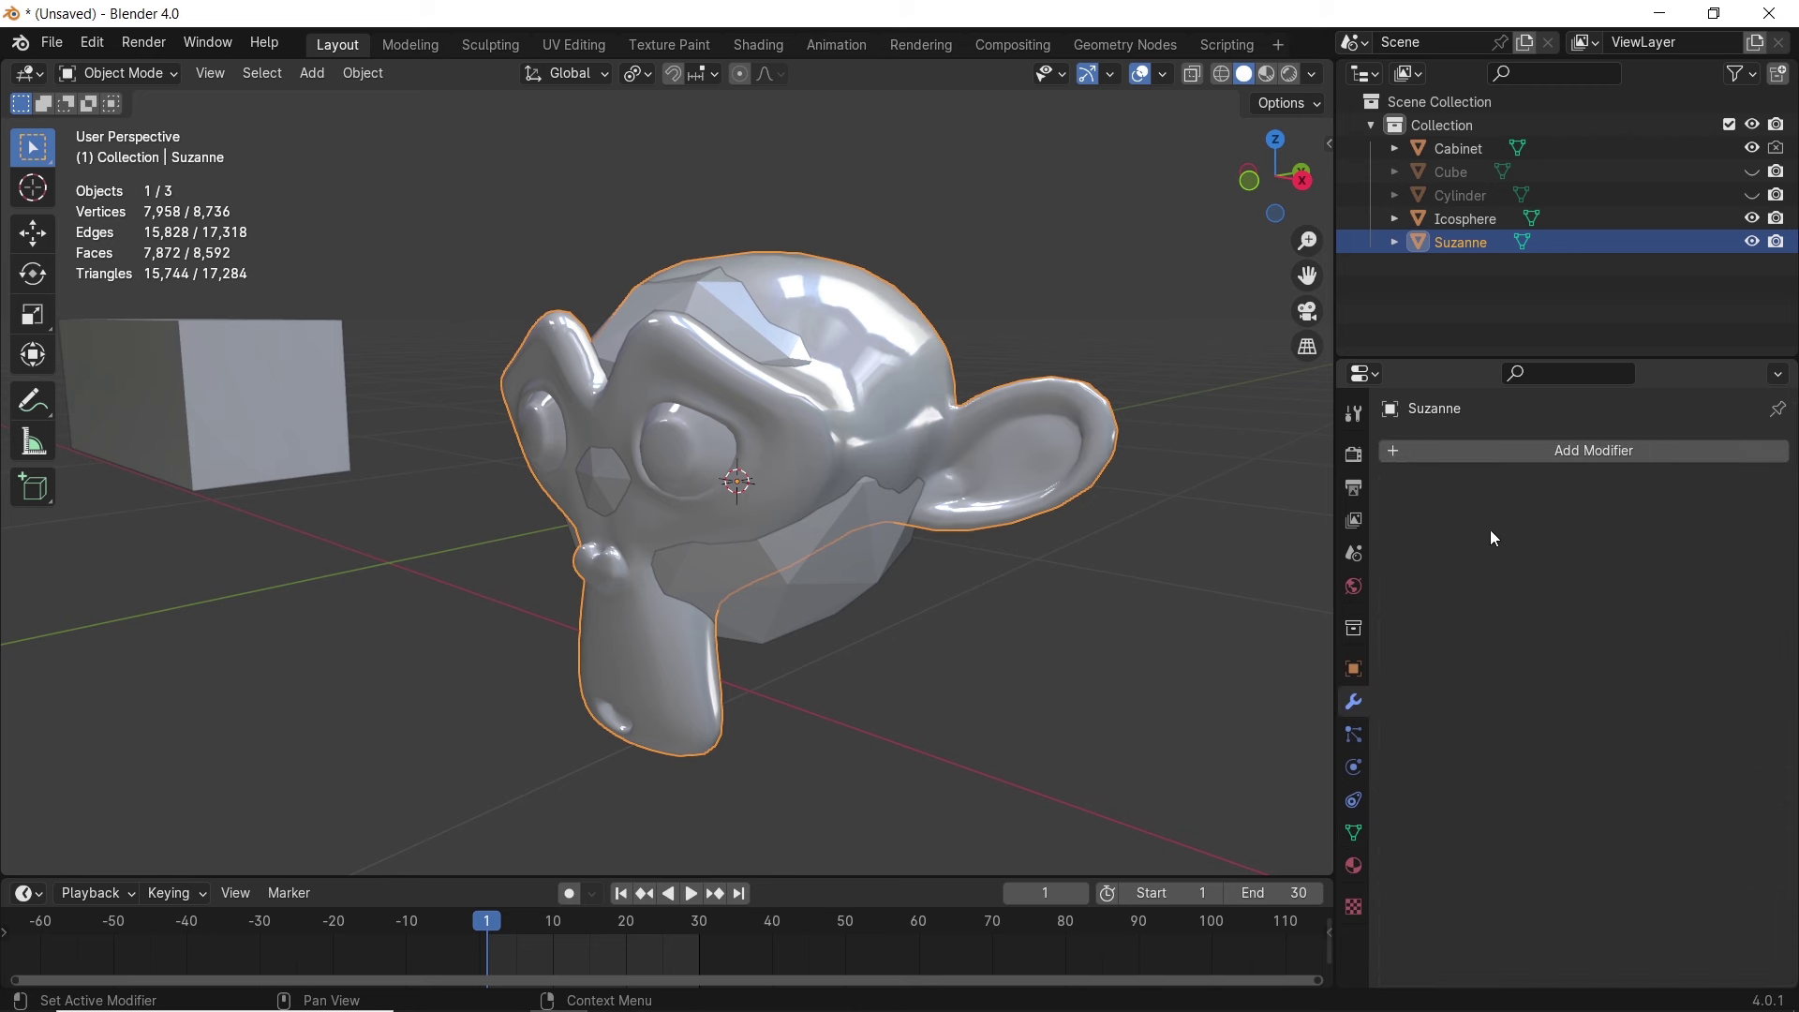
pyautogui.click(1522, 450)
pyautogui.moveTo(1507, 476)
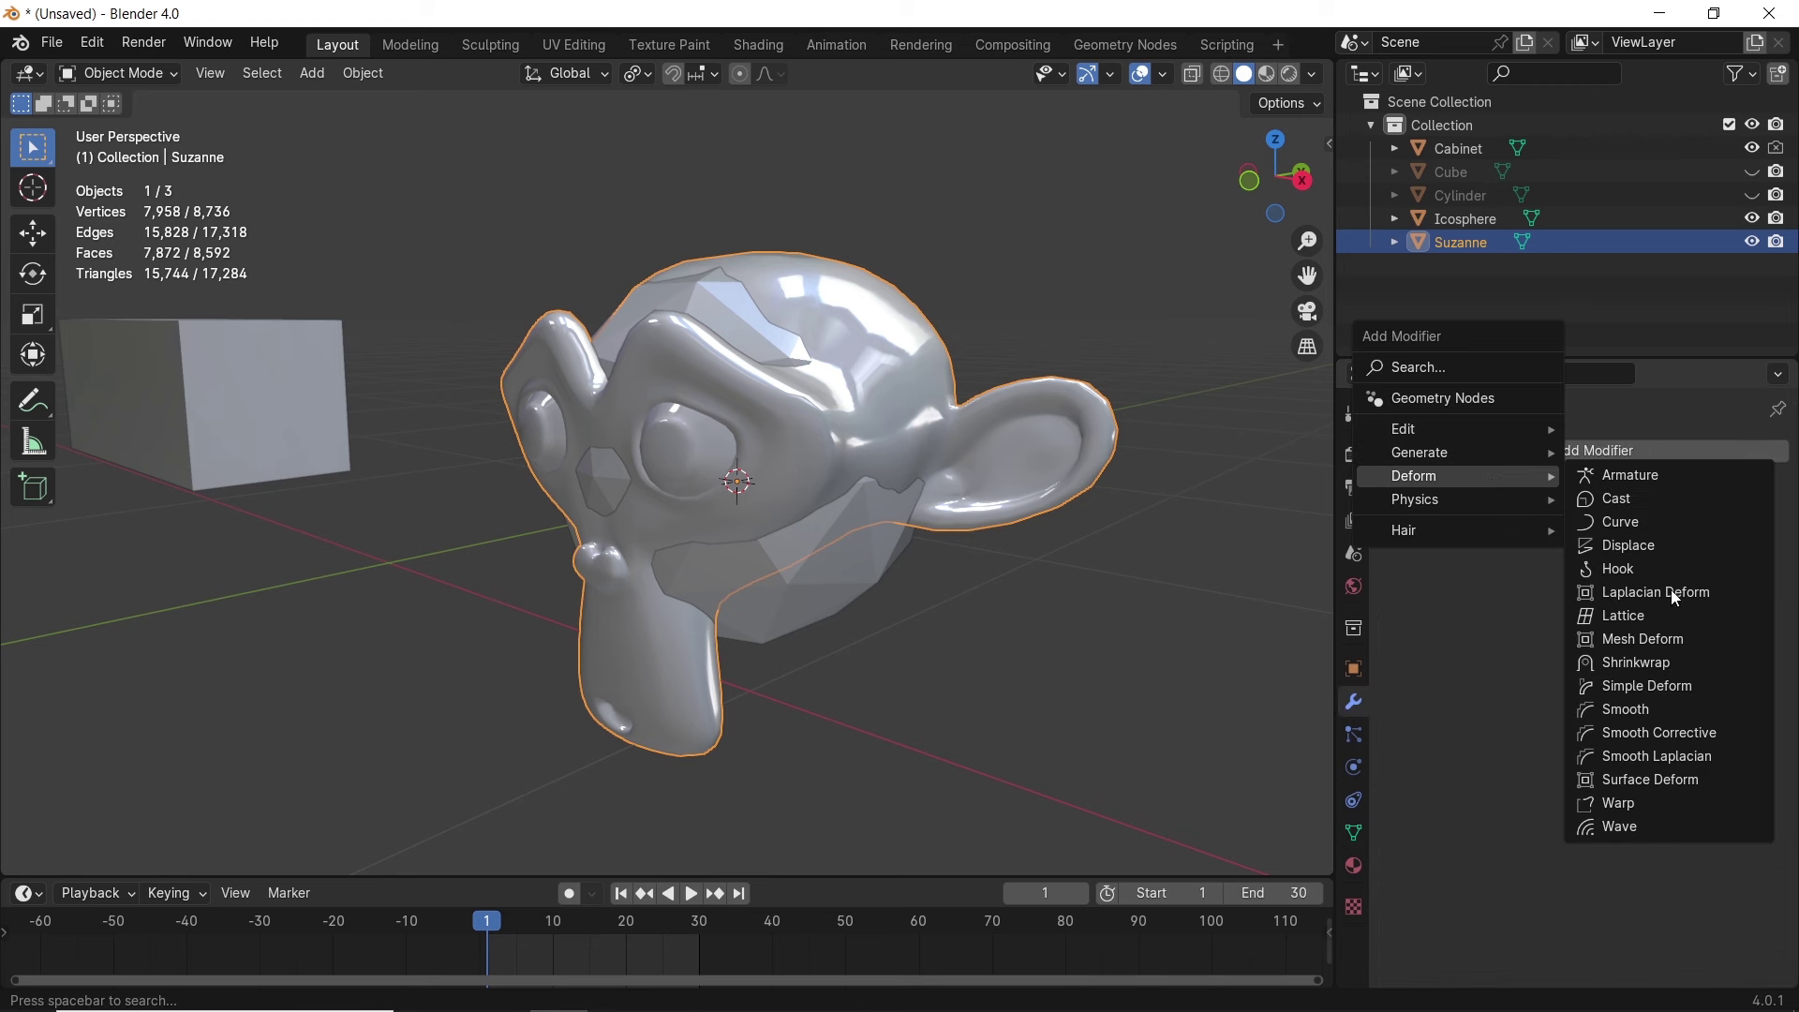
pyautogui.click(1668, 665)
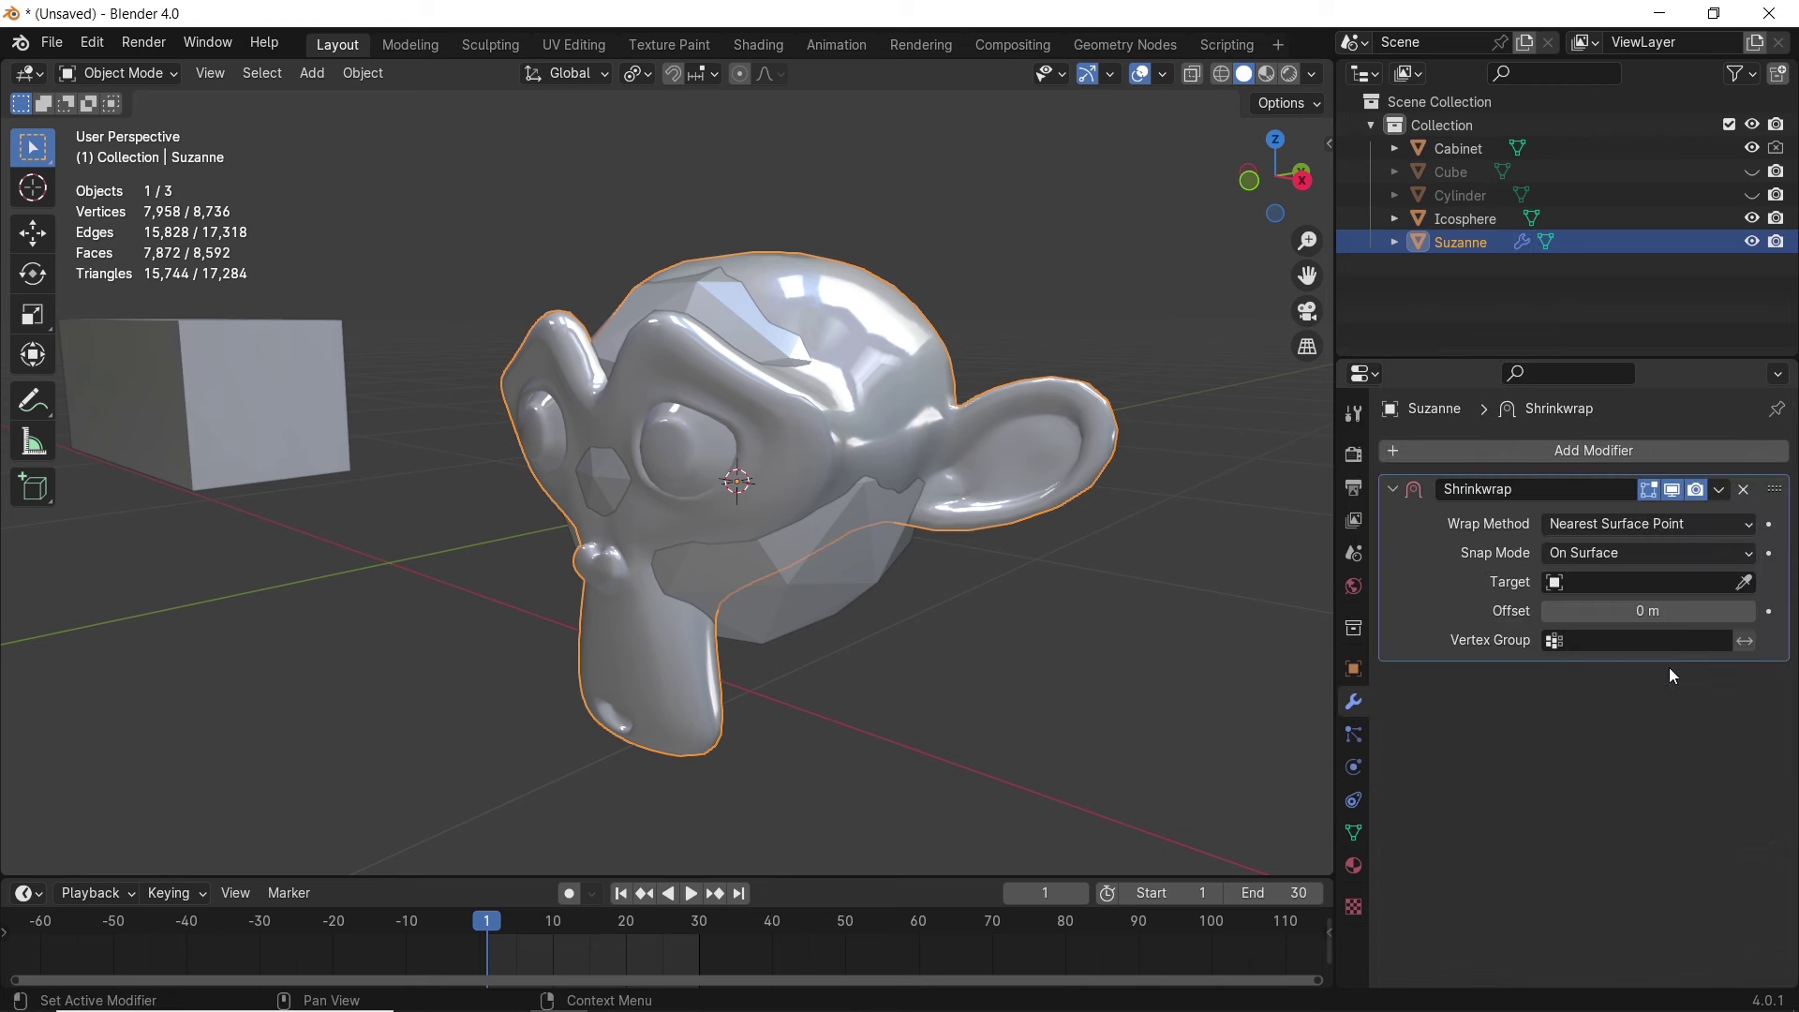
pyautogui.click(1745, 582)
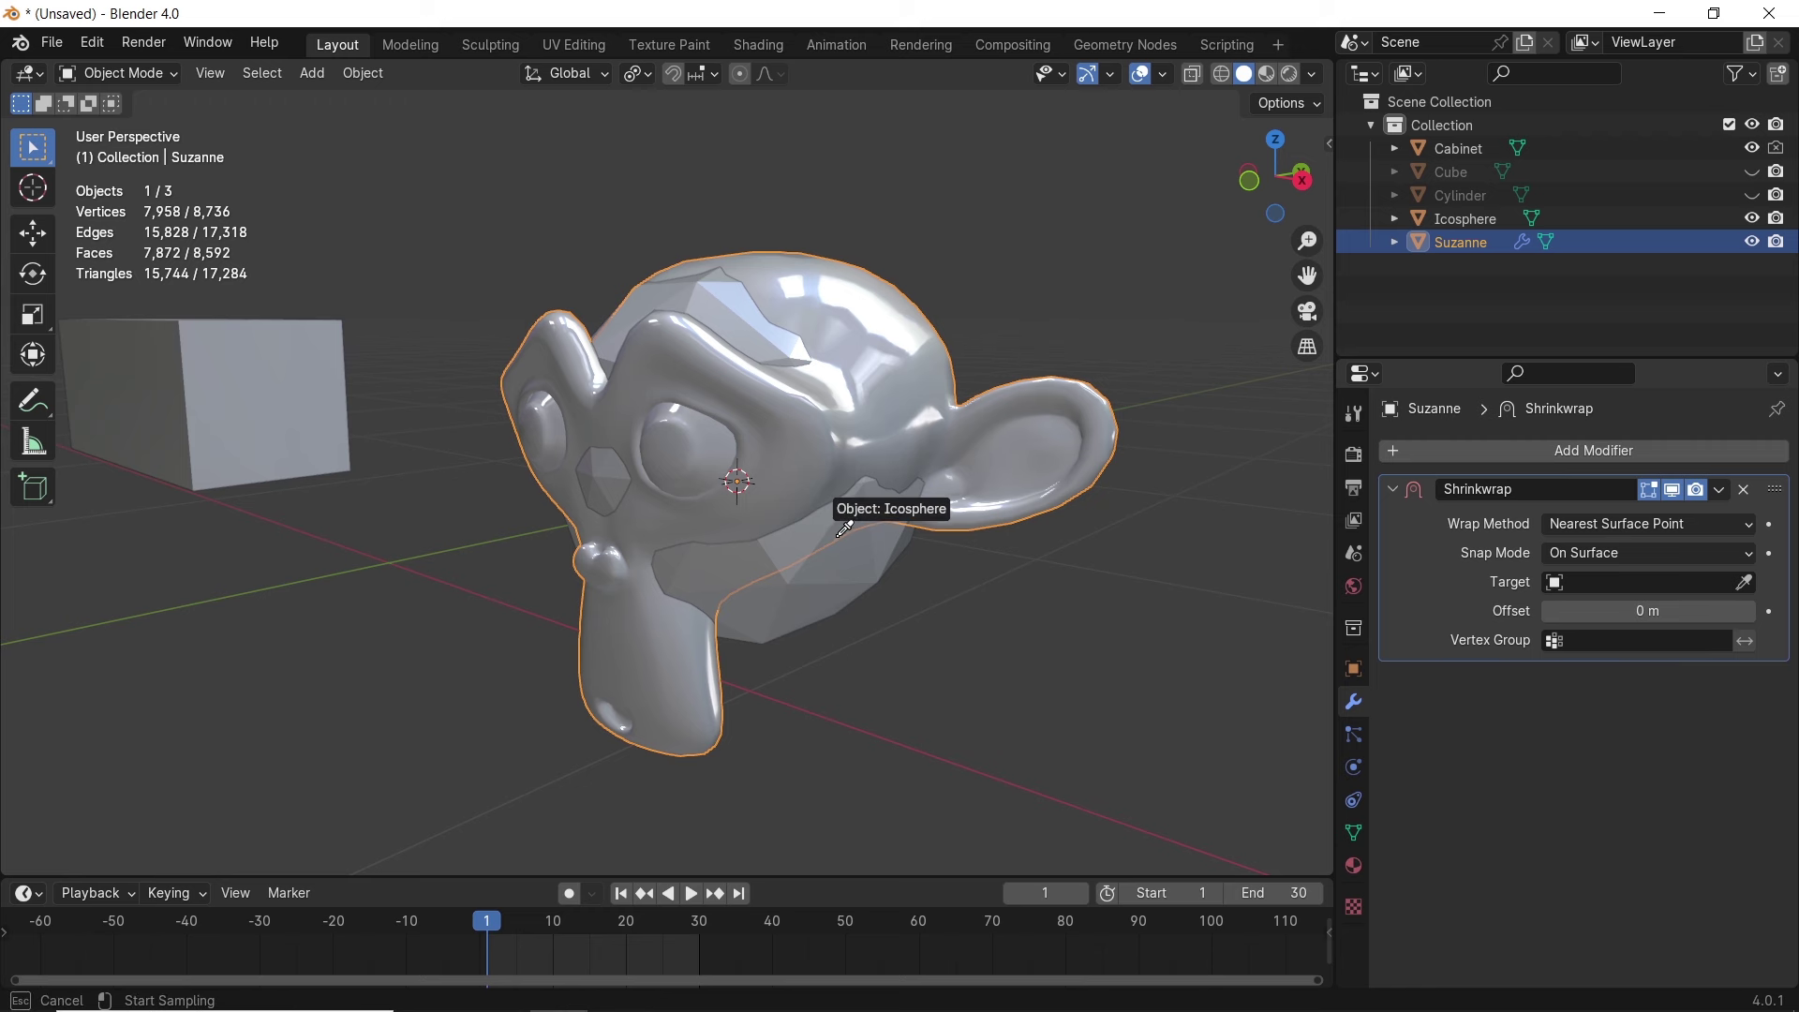
pyautogui.click(845, 567)
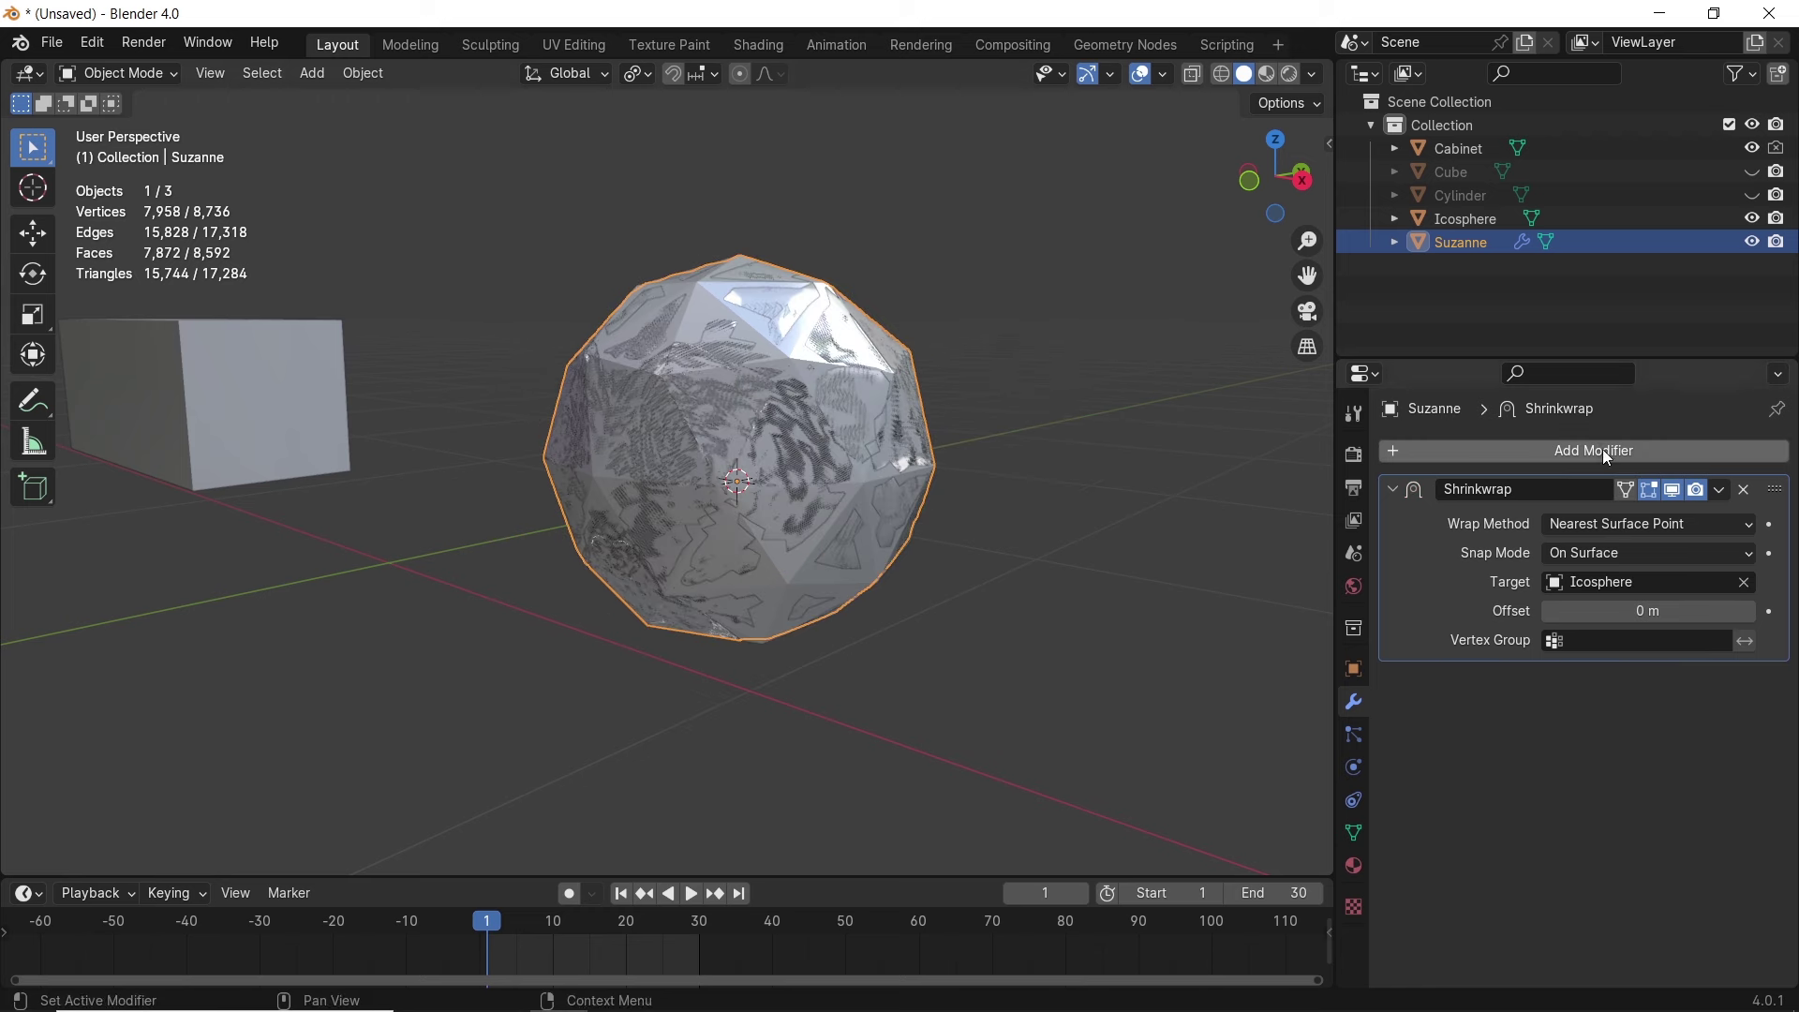
# - Hide the Icosphere, inspect the wrapped Suzanne, and switch viewport lighting to MatCap
pyautogui.click(1752, 219)
pyautogui.moveTo(781, 430); pyautogui.dragTo(750, 497, button='middle')
pyautogui.scroll(3, 802, 483)
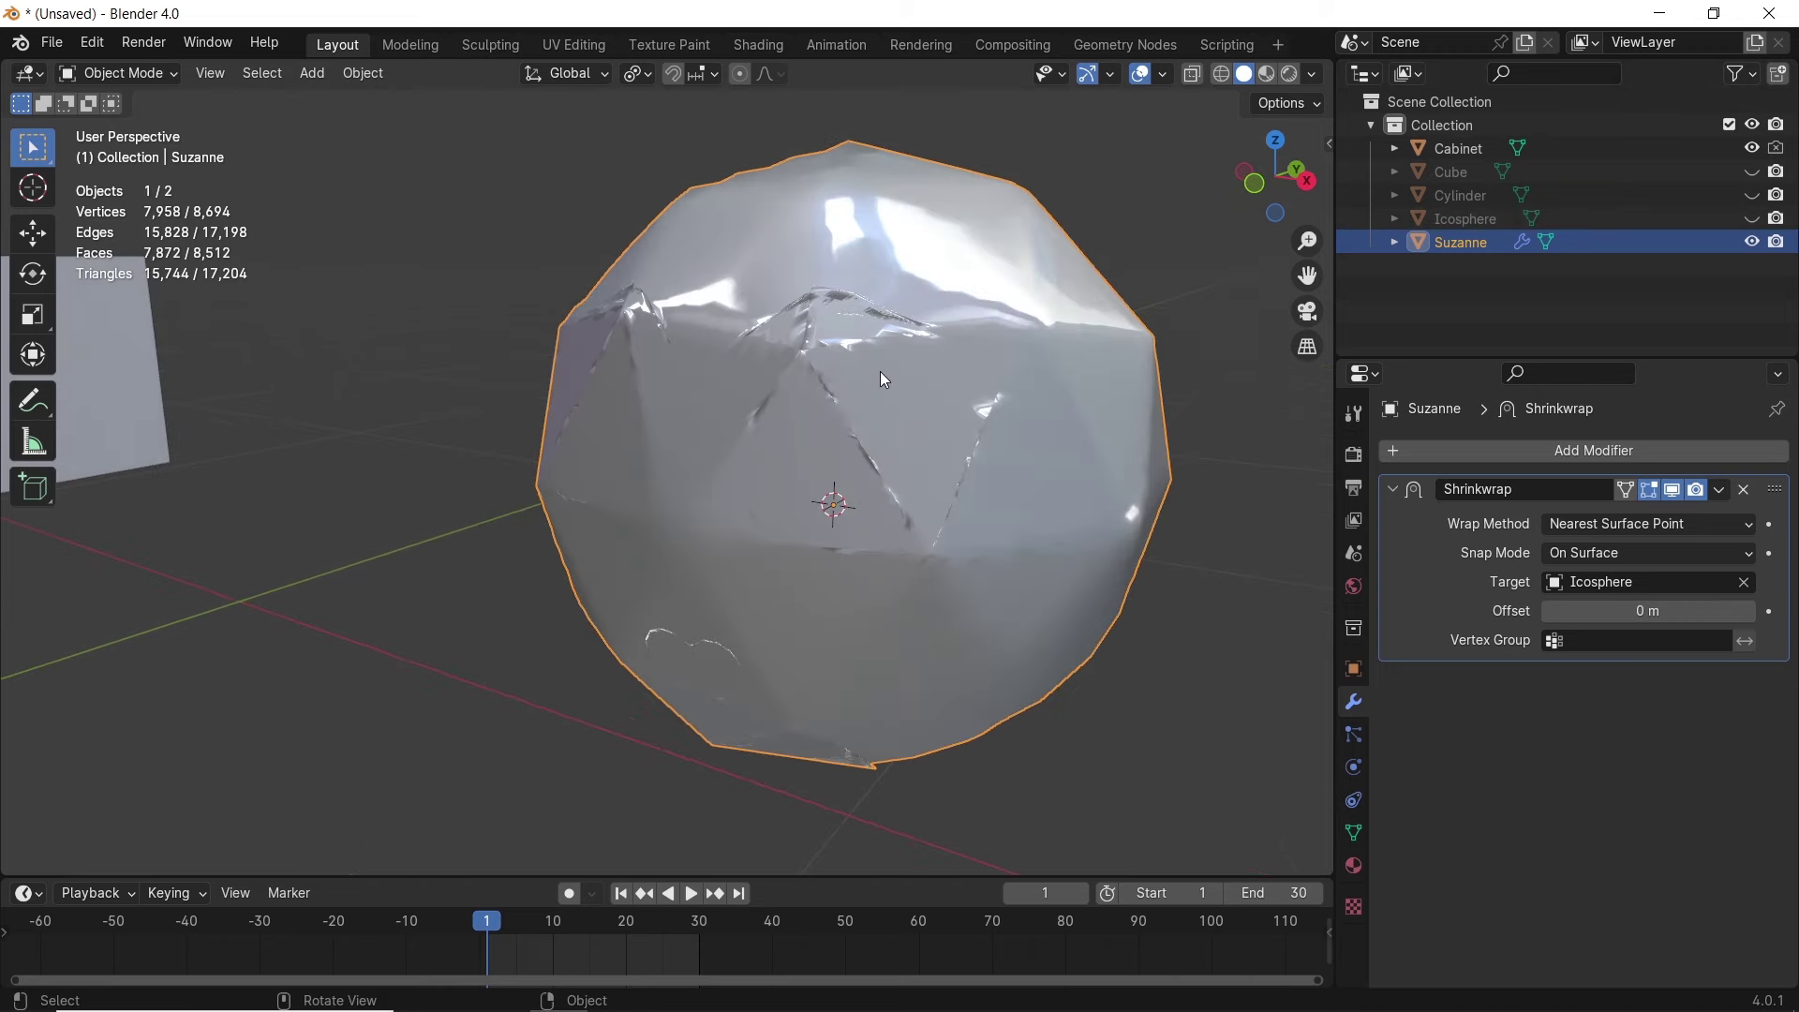
pyautogui.moveTo(913, 482)
pyautogui.mouseDown(button='middle')
pyautogui.moveTo(935, 356)
pyautogui.moveTo(880, 498)
pyautogui.mouseUp(button='middle')
pyautogui.click(1312, 77)
pyautogui.click(1293, 185)
# - Shade the viewport with the red matcap and orbit around the wrapped sphere
pyautogui.click(1313, 235)
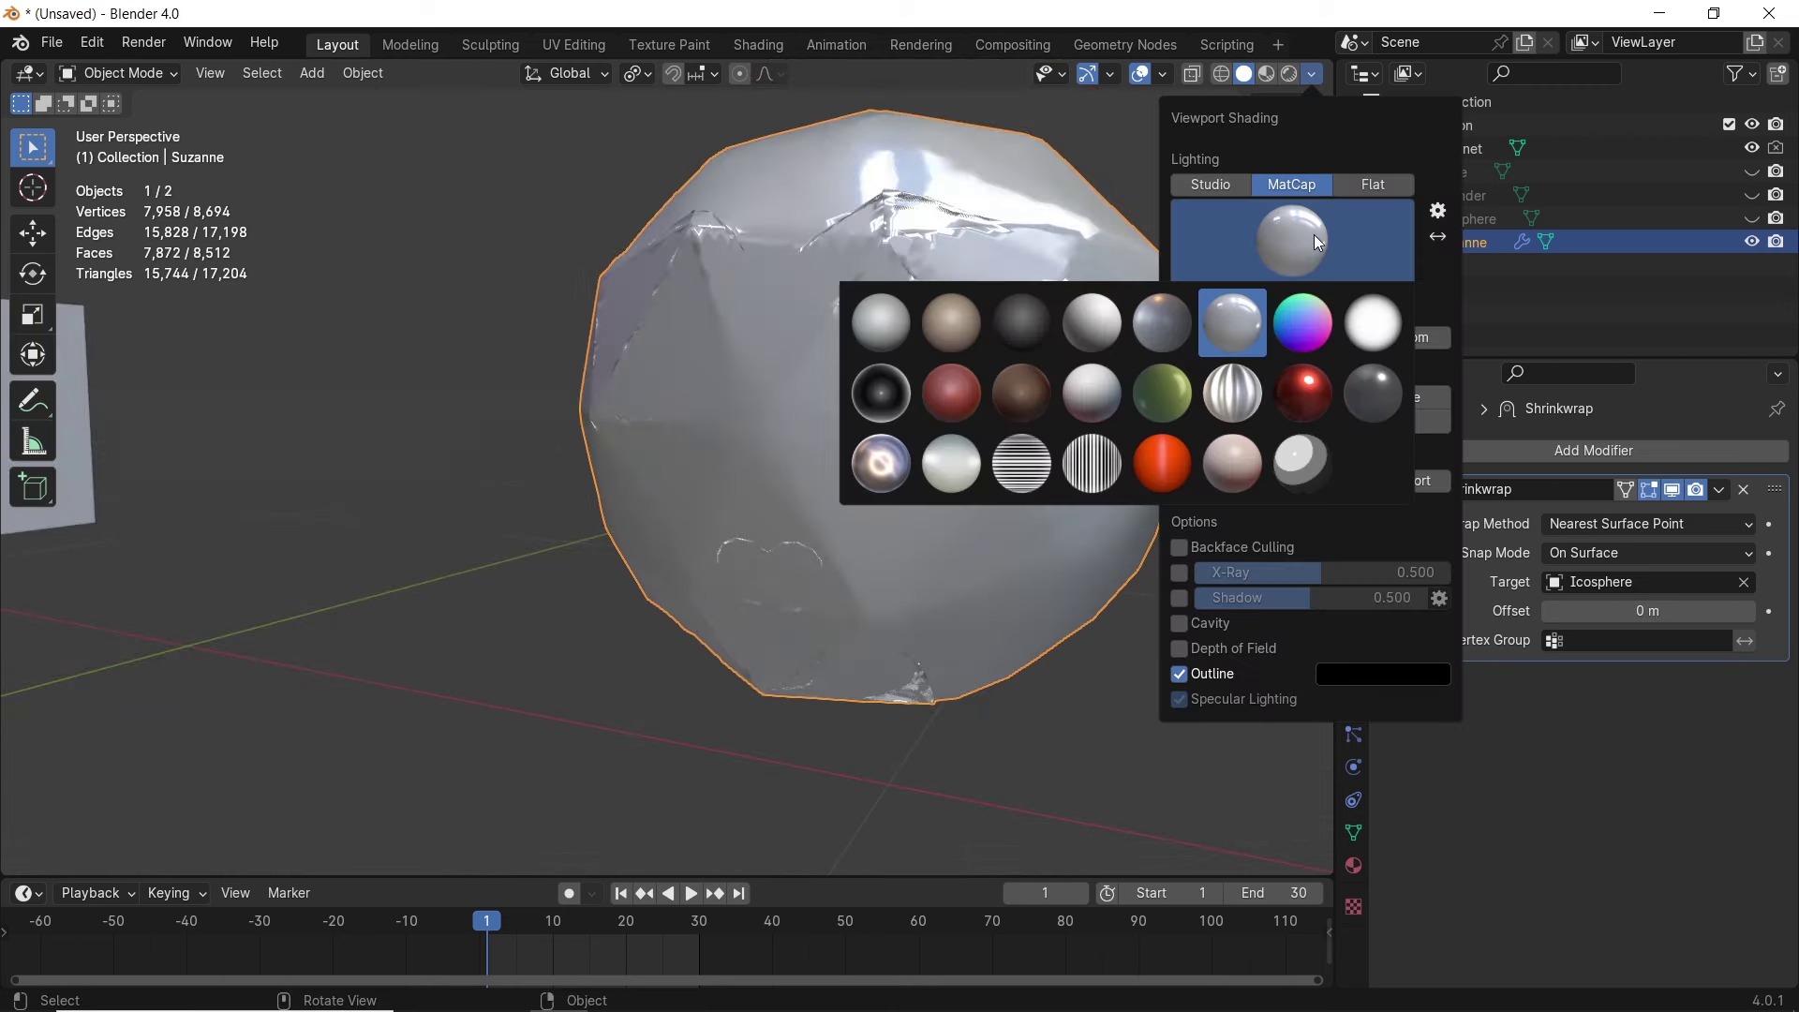
pyautogui.click(1305, 386)
pyautogui.moveTo(1074, 373); pyautogui.dragTo(956, 394, button='middle')
pyautogui.scroll(6, 859, 406)
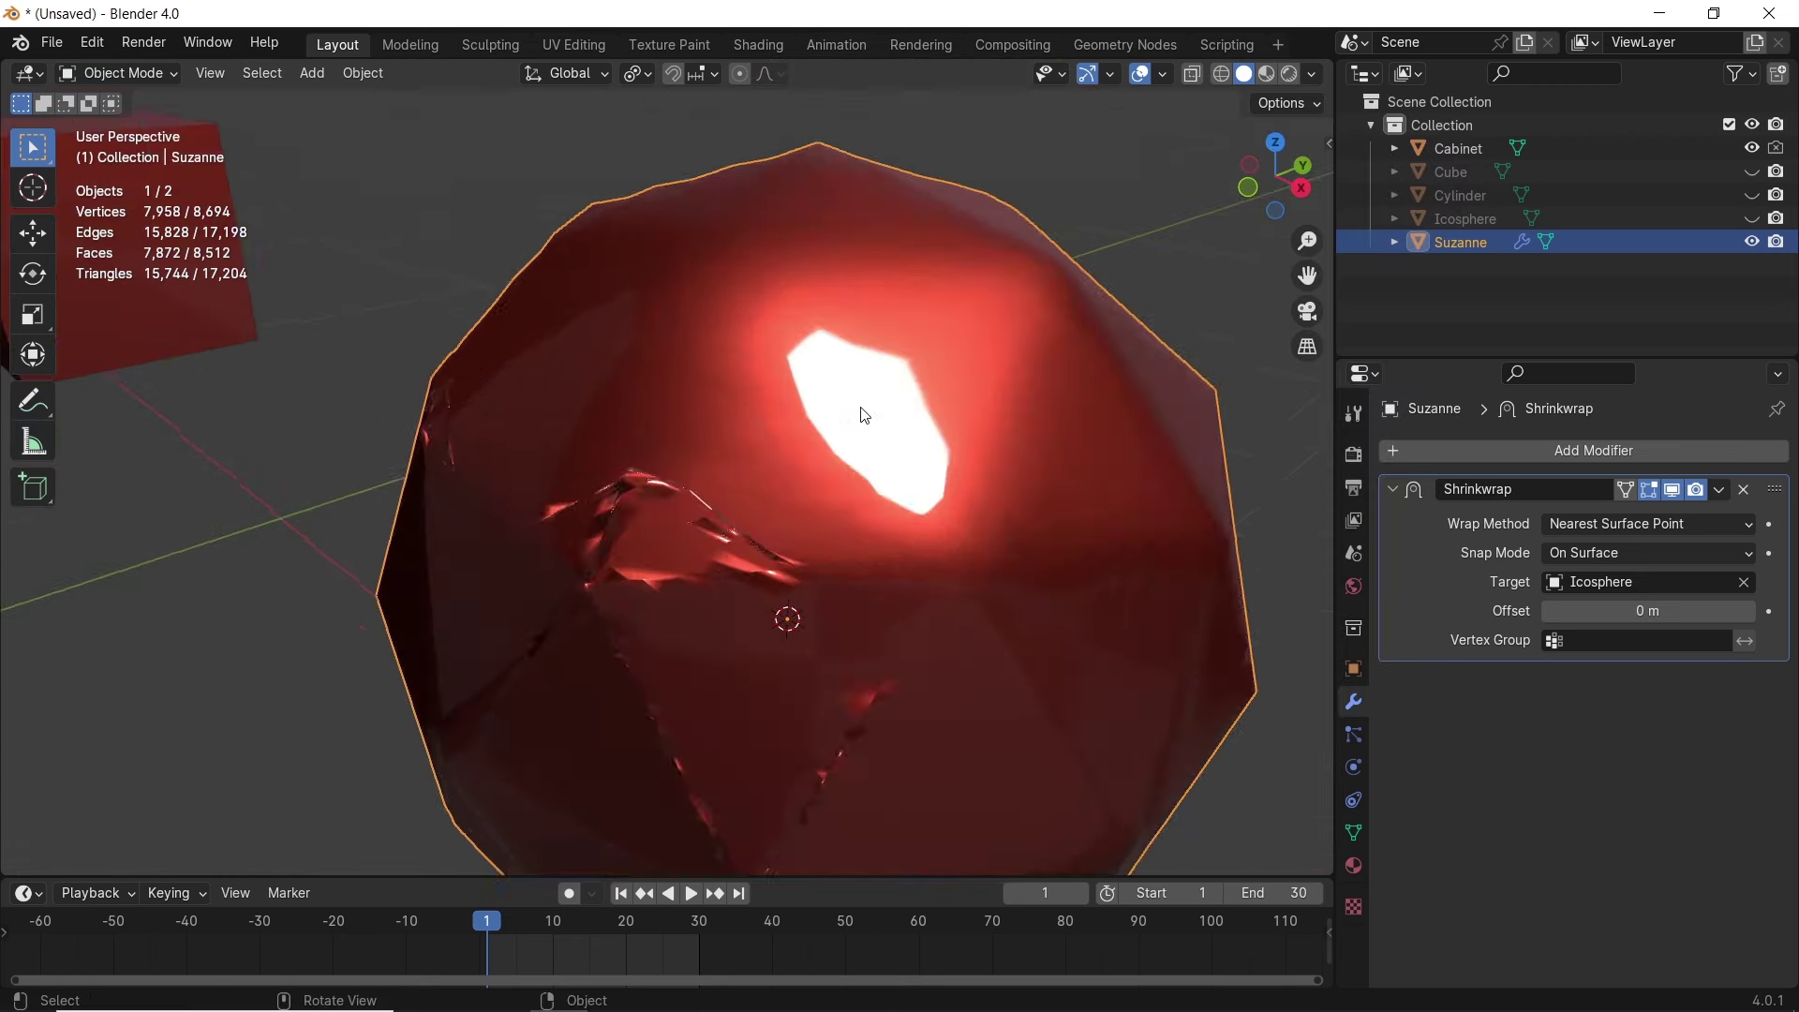
pyautogui.scroll(-10, 806, 647)
pyautogui.moveTo(705, 546)
pyautogui.mouseDown(button='middle')
pyautogui.moveTo(848, 516)
pyautogui.moveTo(992, 526)
pyautogui.moveTo(748, 479)
pyautogui.moveTo(696, 517)
pyautogui.mouseUp(button='middle')
pyautogui.scroll(5, 736, 523)
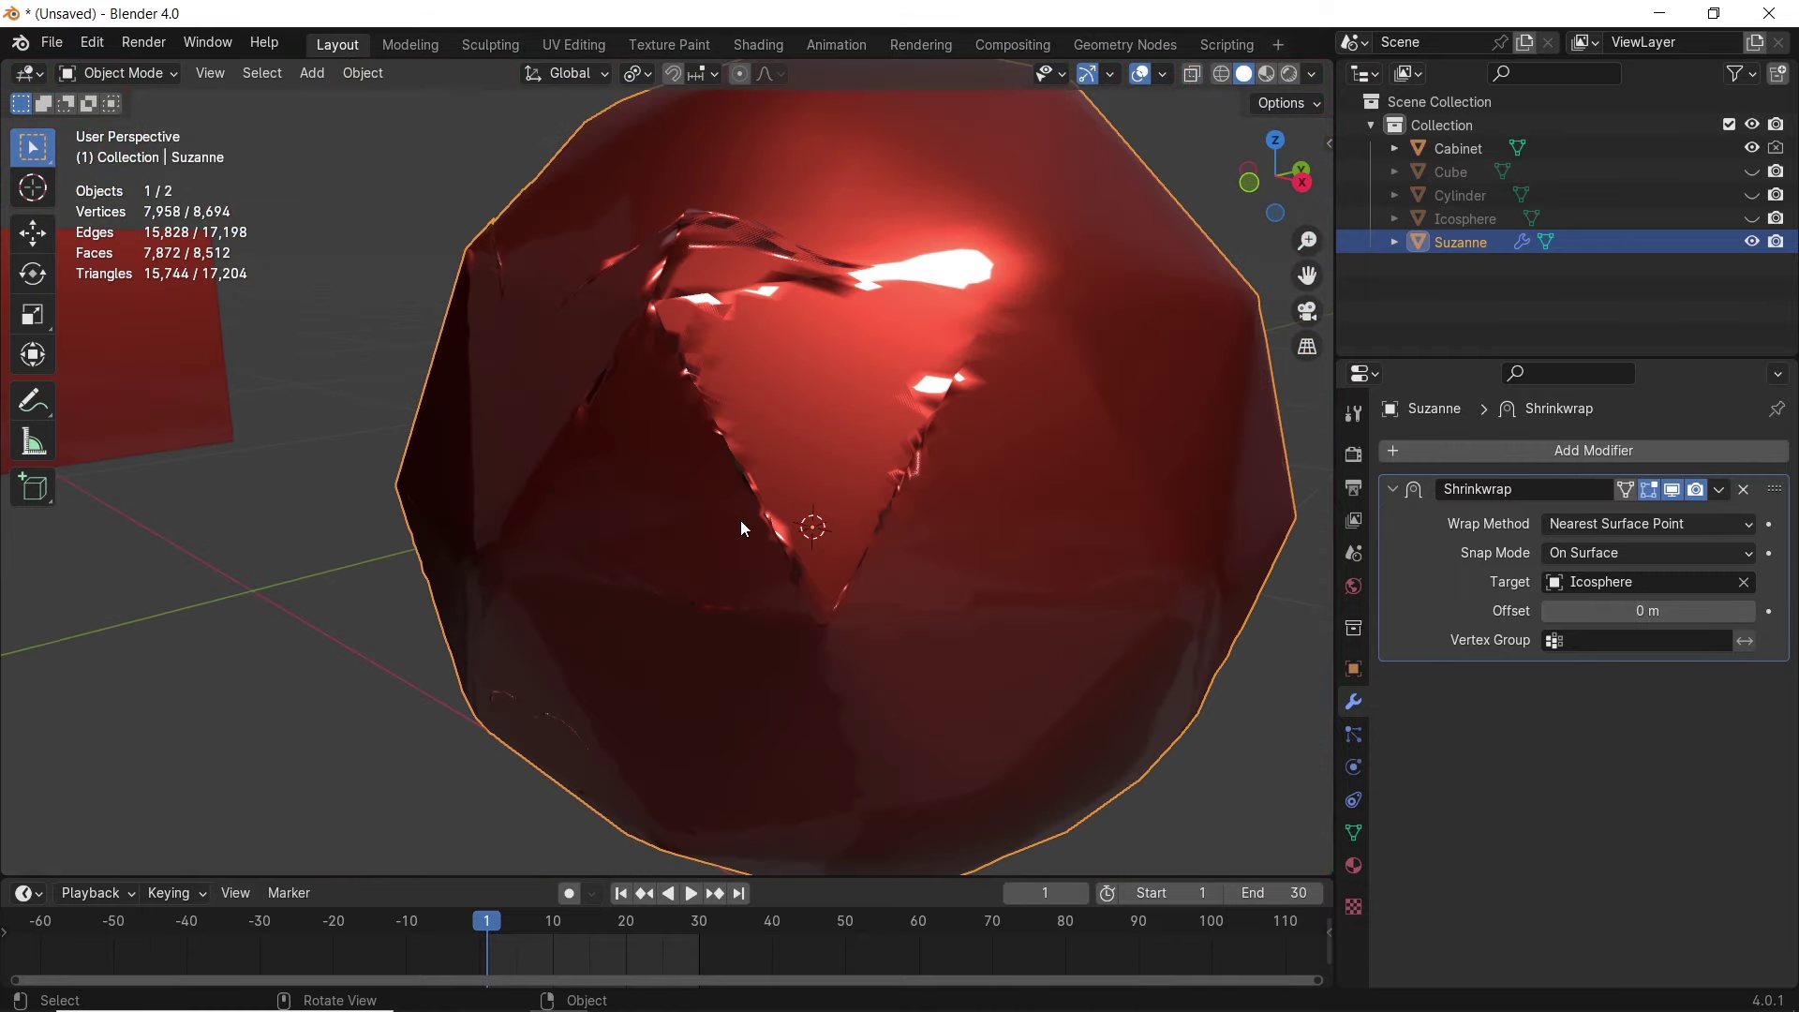
# - Set the Shrinkwrap wrap method to Nearest Vertex and inspect the faceted sphere
pyautogui.click(1597, 521)
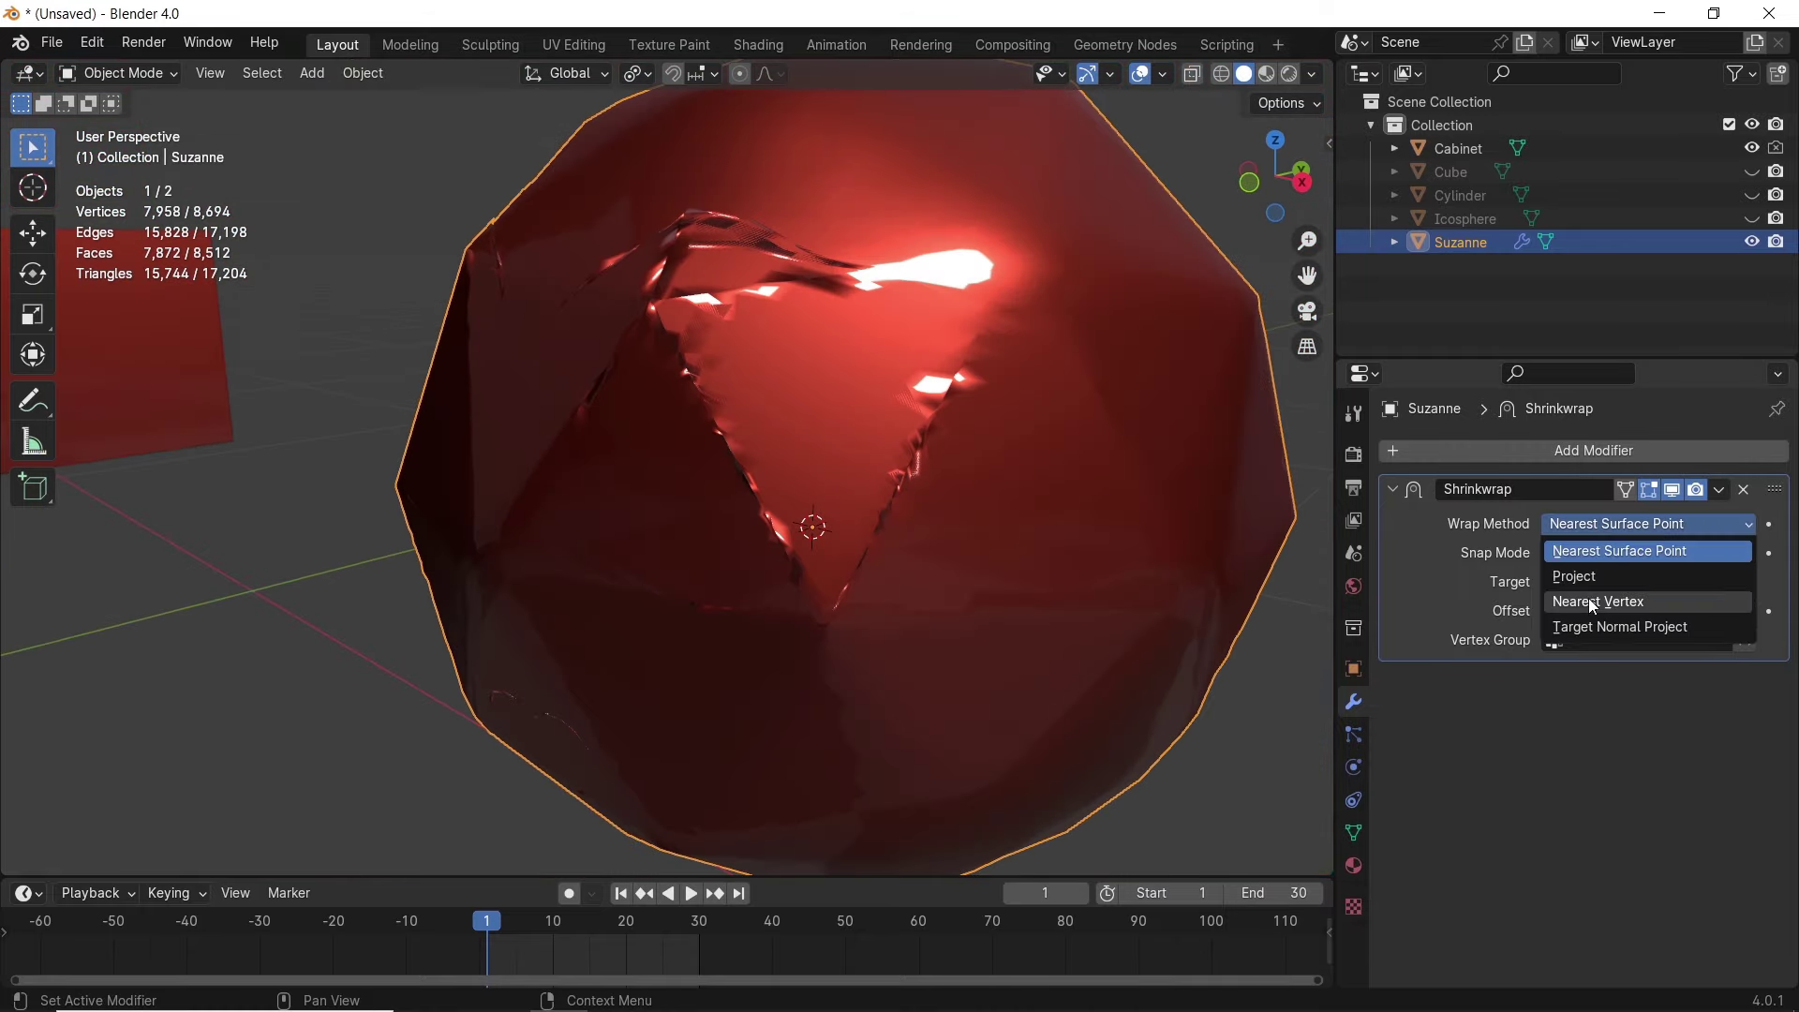
pyautogui.click(1588, 598)
pyautogui.scroll(-4, 885, 431)
pyautogui.moveTo(886, 431); pyautogui.dragTo(767, 357, button='middle')
pyautogui.scroll(6, 767, 357)
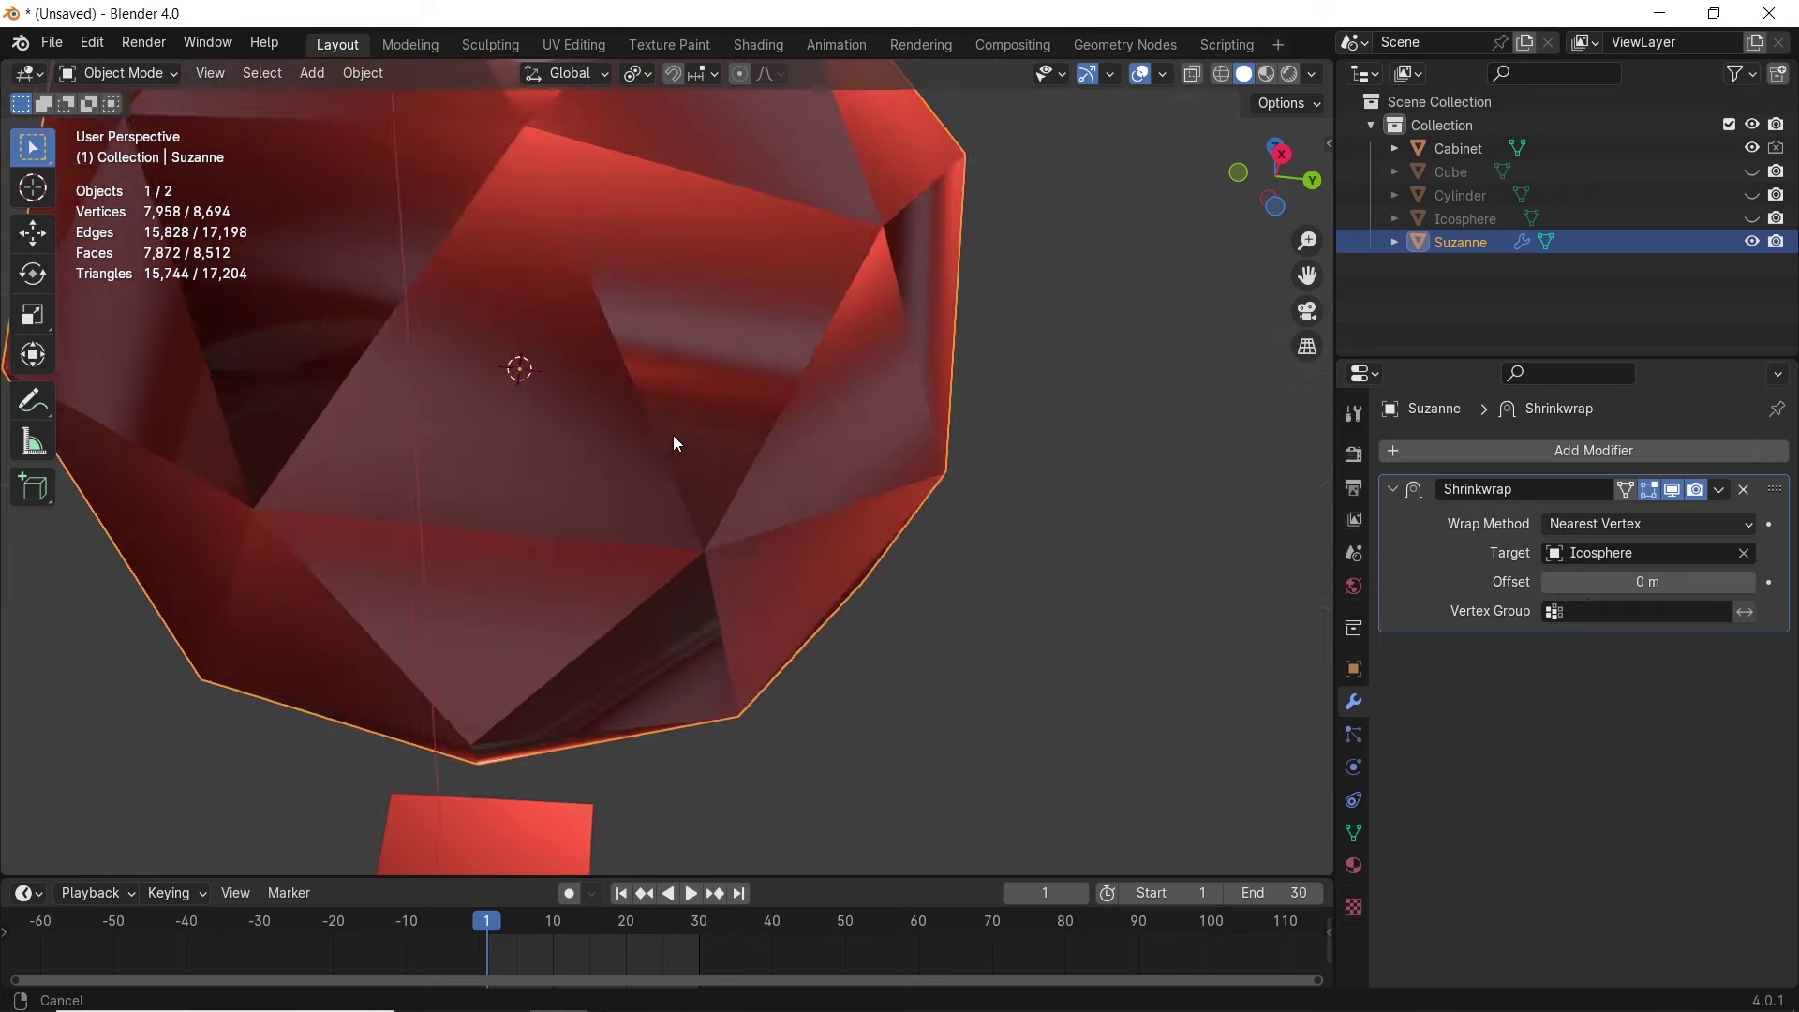
pyautogui.moveTo(724, 515); pyautogui.dragTo(735, 594, button='middle')
pyautogui.scroll(-4, 735, 595)
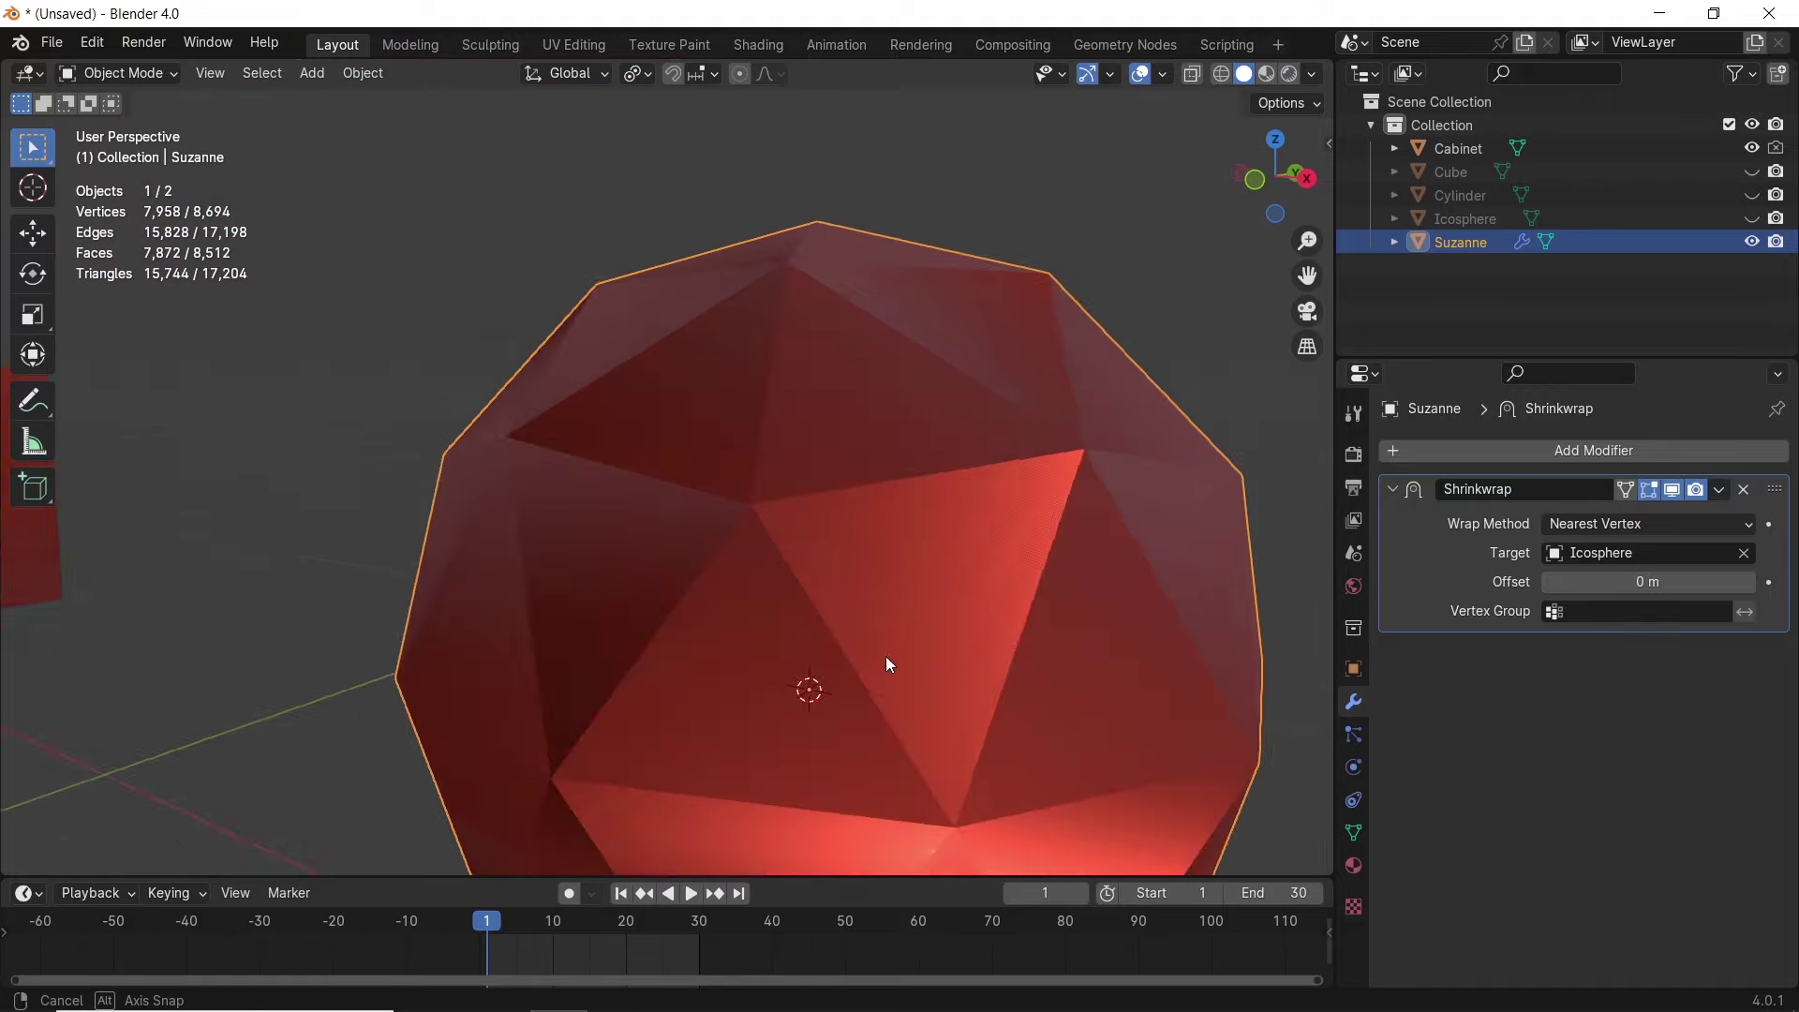
pyautogui.moveTo(888, 662); pyautogui.dragTo(867, 551, button='middle')
pyautogui.scroll(-3, 843, 557)
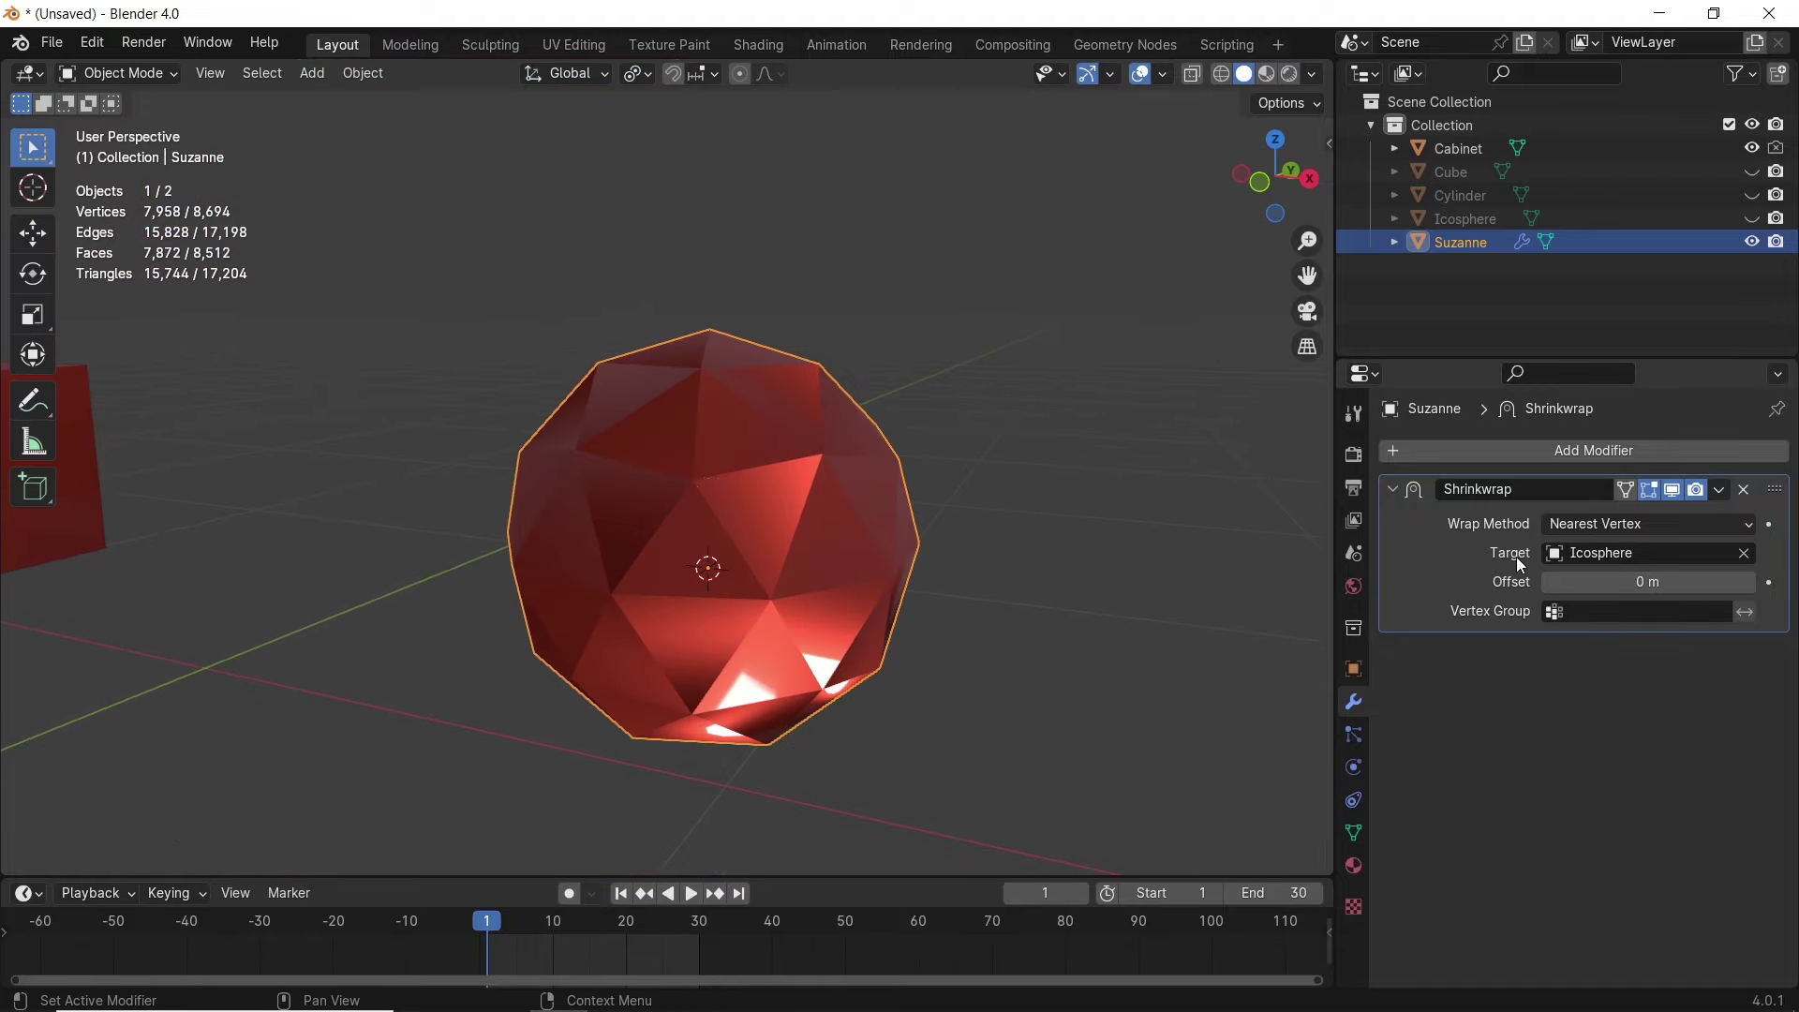